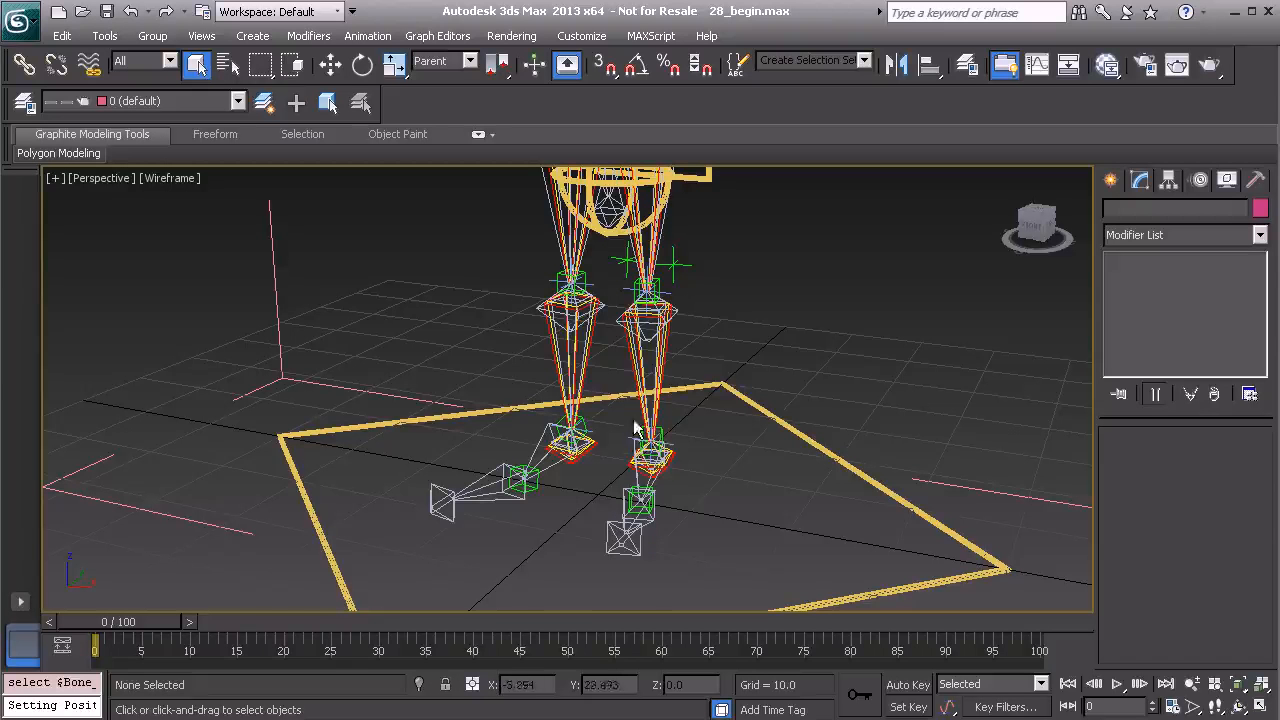
Set the rotation axis order of the left ankle bone's Euler controller to ZXY.
{"action": "middle_click_drag", "start_coordinate": [644, 477], "coordinate": [477, 491]}
{"action": "scroll", "coordinate": [531, 419], "scroll_direction": "up", "scroll_amount": 3}
{"action": "left_click", "coordinate": [503, 396]}
{"action": "middle_click_drag", "start_coordinate": [503, 396], "coordinate": [497, 332], "text": "alt"}
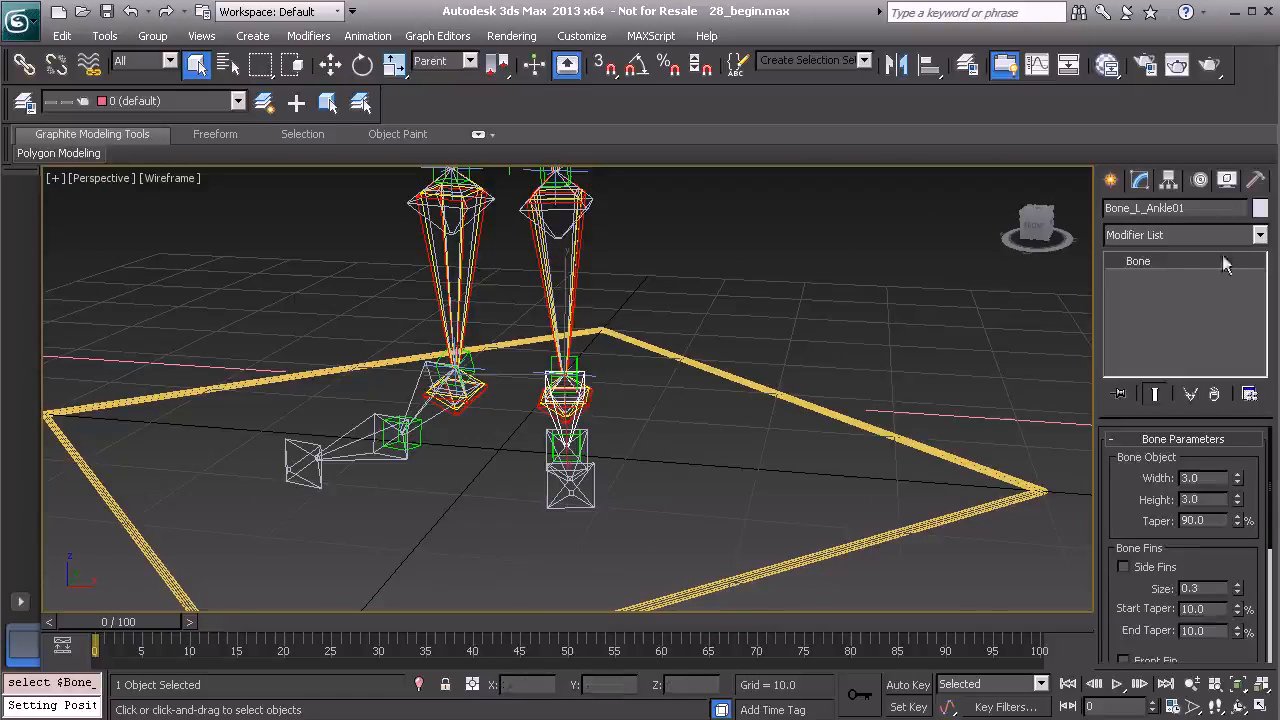
{"action": "left_click", "coordinate": [1199, 180]}
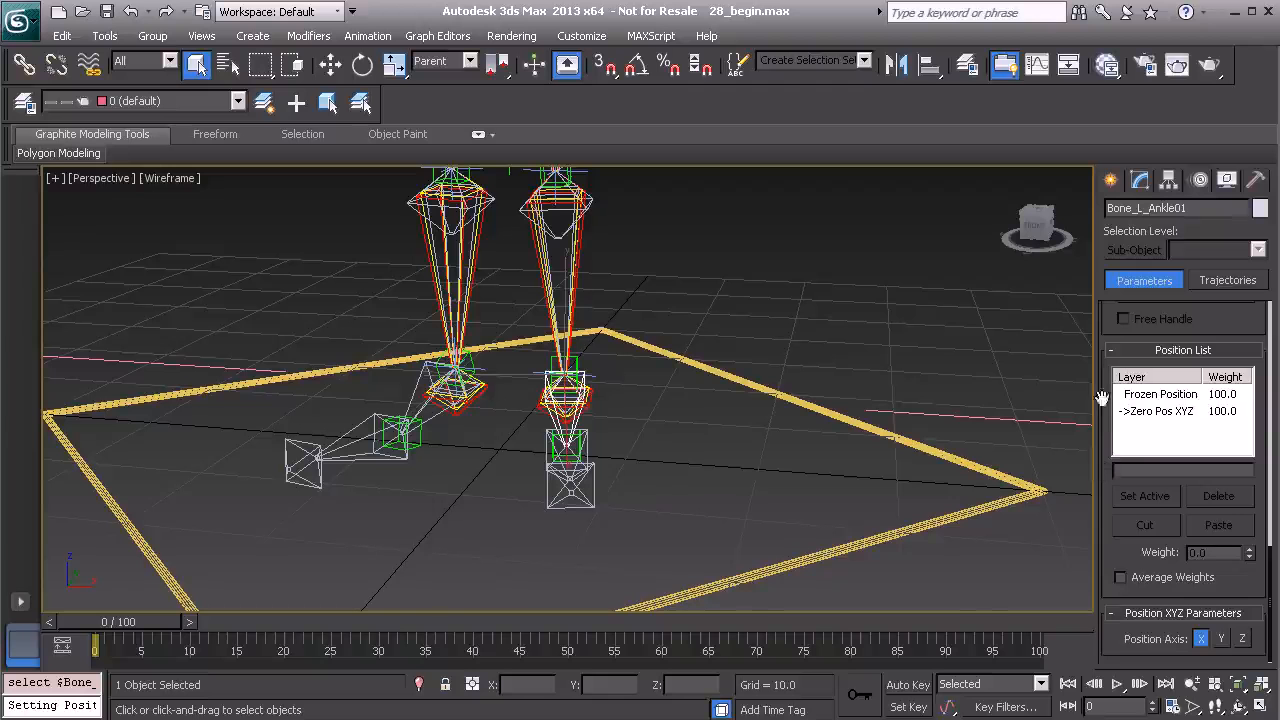
{"action": "left_click_drag", "start_coordinate": [1110, 378], "coordinate": [1113, 676]}
{"action": "left_click", "coordinate": [1184, 364]}
{"action": "left_click_drag", "start_coordinate": [1110, 308], "coordinate": [1117, 132]}
{"action": "left_click_drag", "start_coordinate": [1107, 596], "coordinate": [1114, 375]}
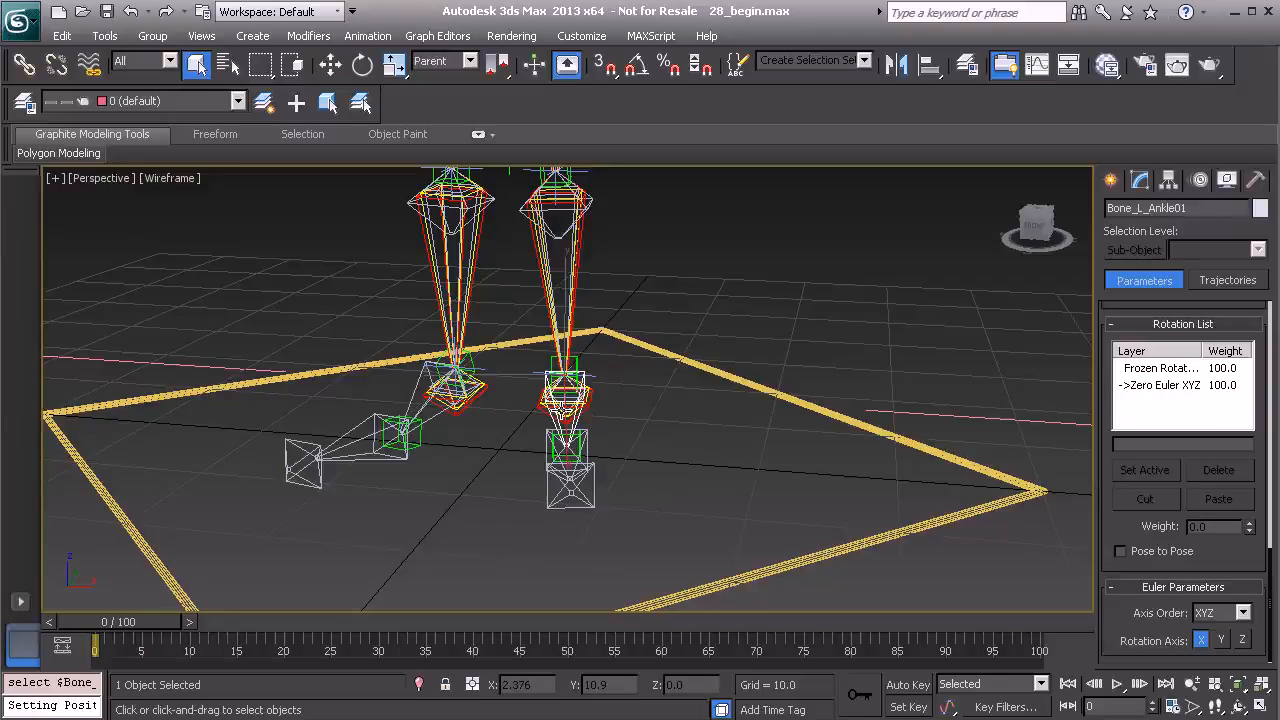
{"action": "left_click", "coordinate": [1225, 617]}
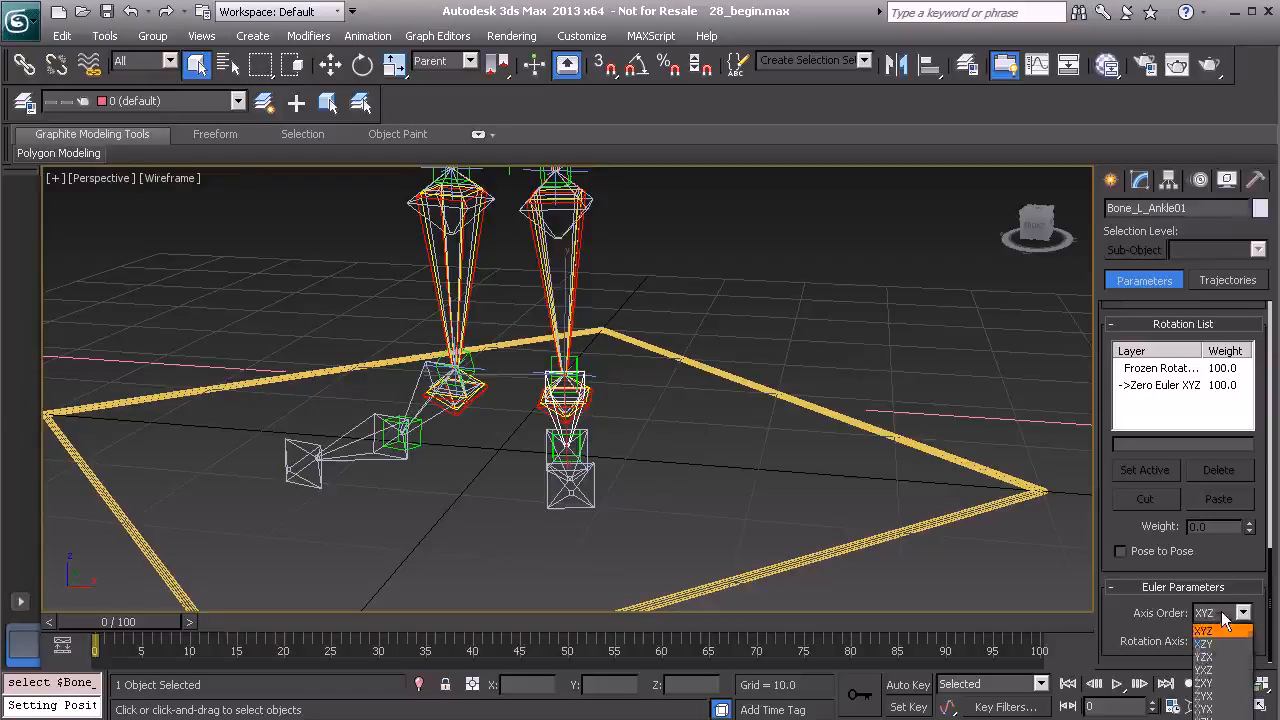
{"action": "left_click", "coordinate": [1207, 683]}
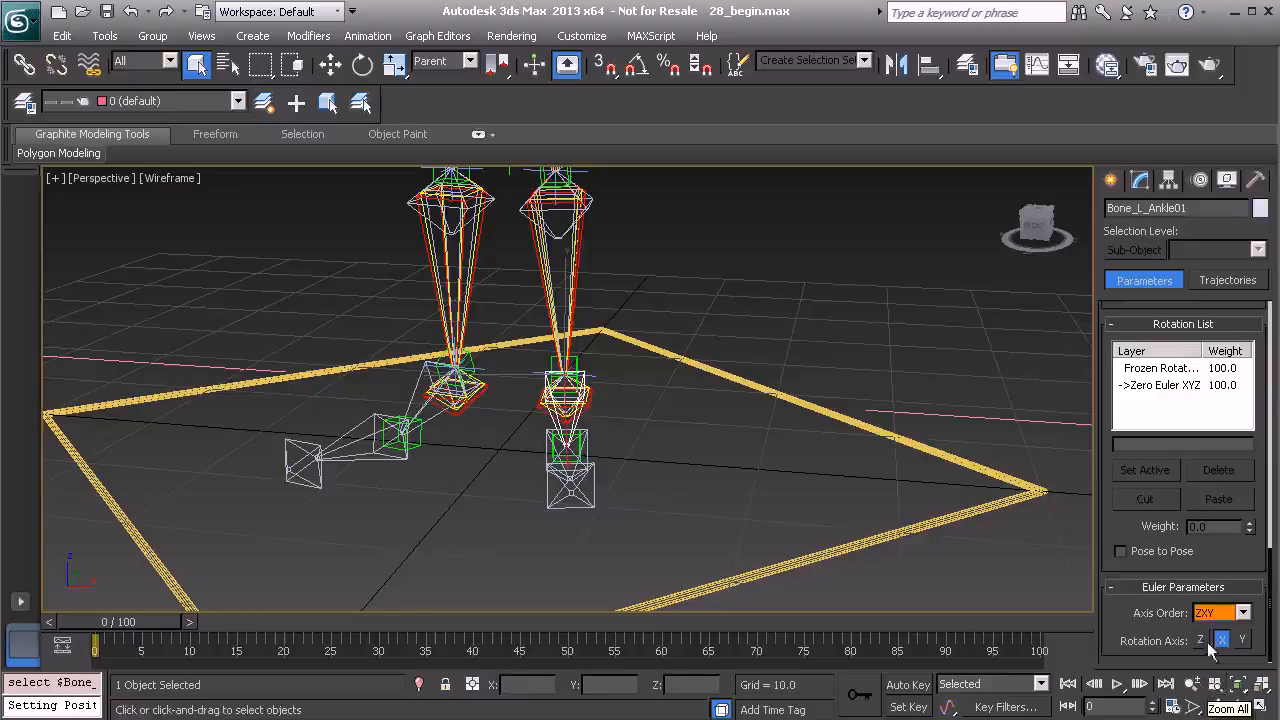
Set the right ankle bone's rotation axis order to ZXY as well.
{"action": "left_click", "coordinate": [418, 388]}
{"action": "left_click", "coordinate": [1222, 614]}
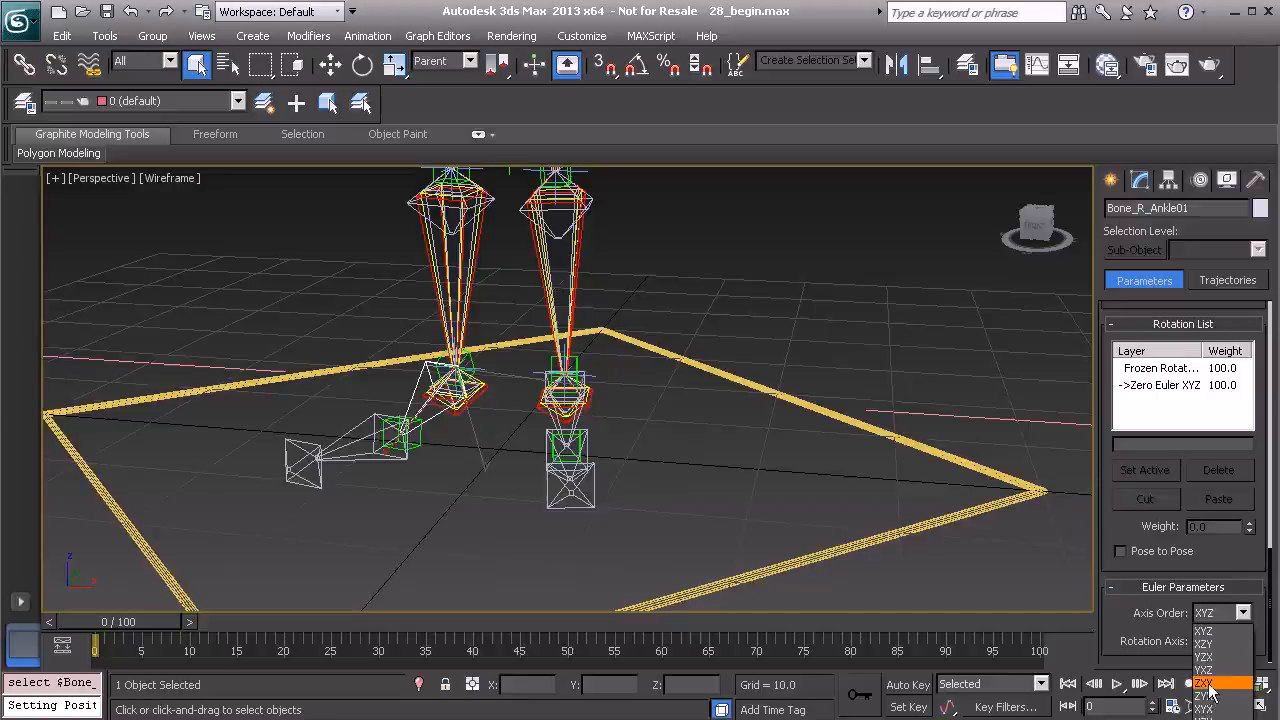
{"action": "left_click", "coordinate": [1207, 684]}
Try rotating the left ankle bone in Gimbal mode to check its rotation axes, then cancel the rotation.
{"action": "scroll", "coordinate": [655, 420], "scroll_direction": "up", "scroll_amount": 5}
{"action": "scroll", "coordinate": [588, 443], "scroll_direction": "up", "scroll_amount": 1}
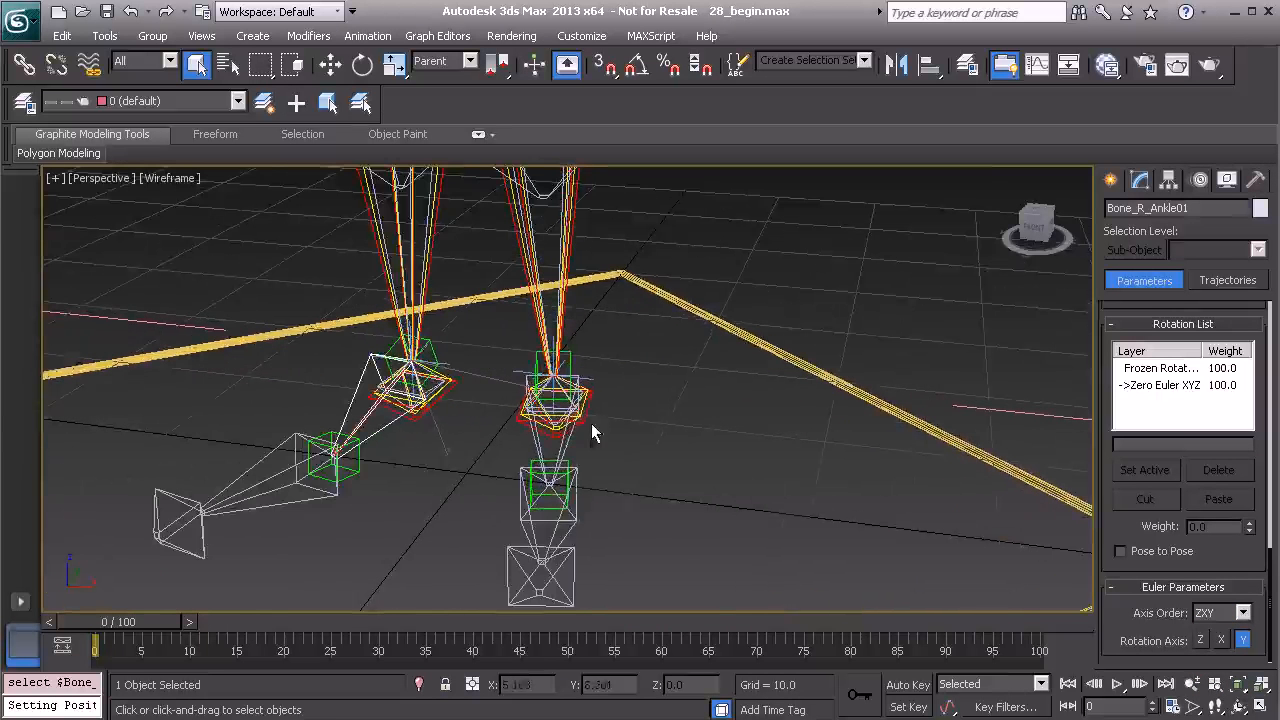
{"action": "left_click", "coordinate": [563, 440]}
{"action": "key", "text": "e"}
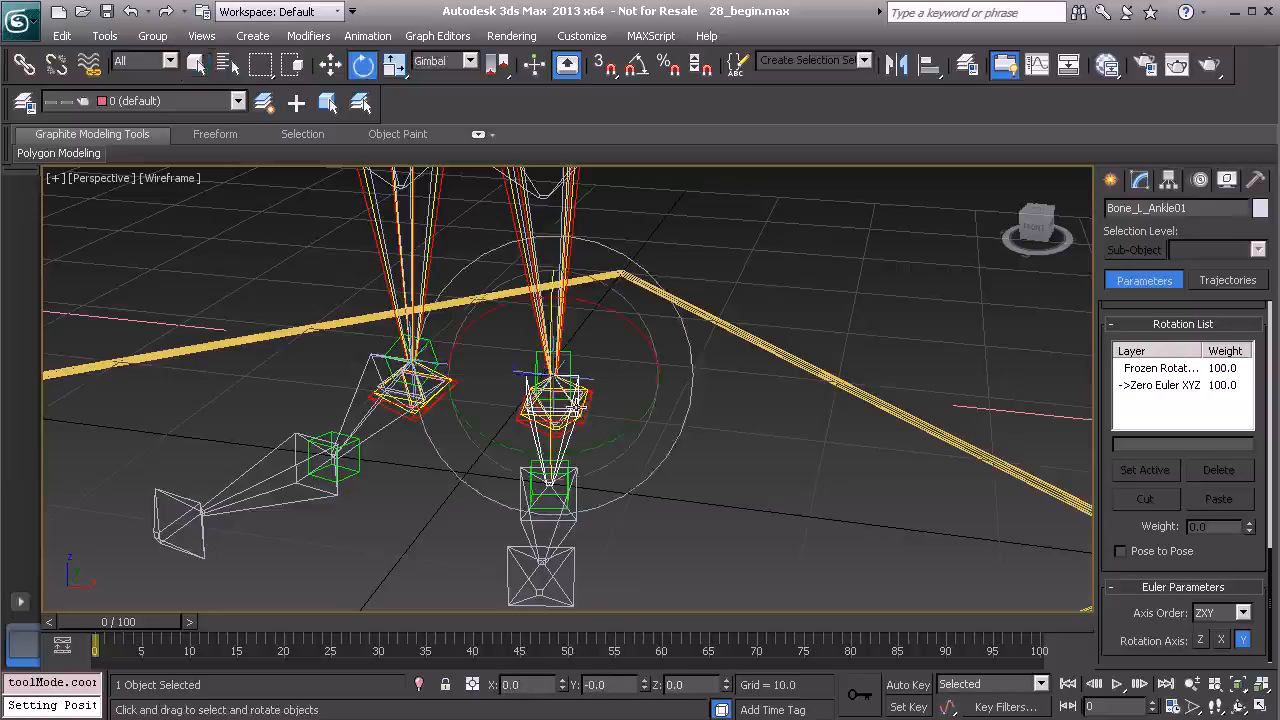
{"action": "middle_click_drag", "start_coordinate": [591, 427], "coordinate": [586, 371], "text": "alt"}
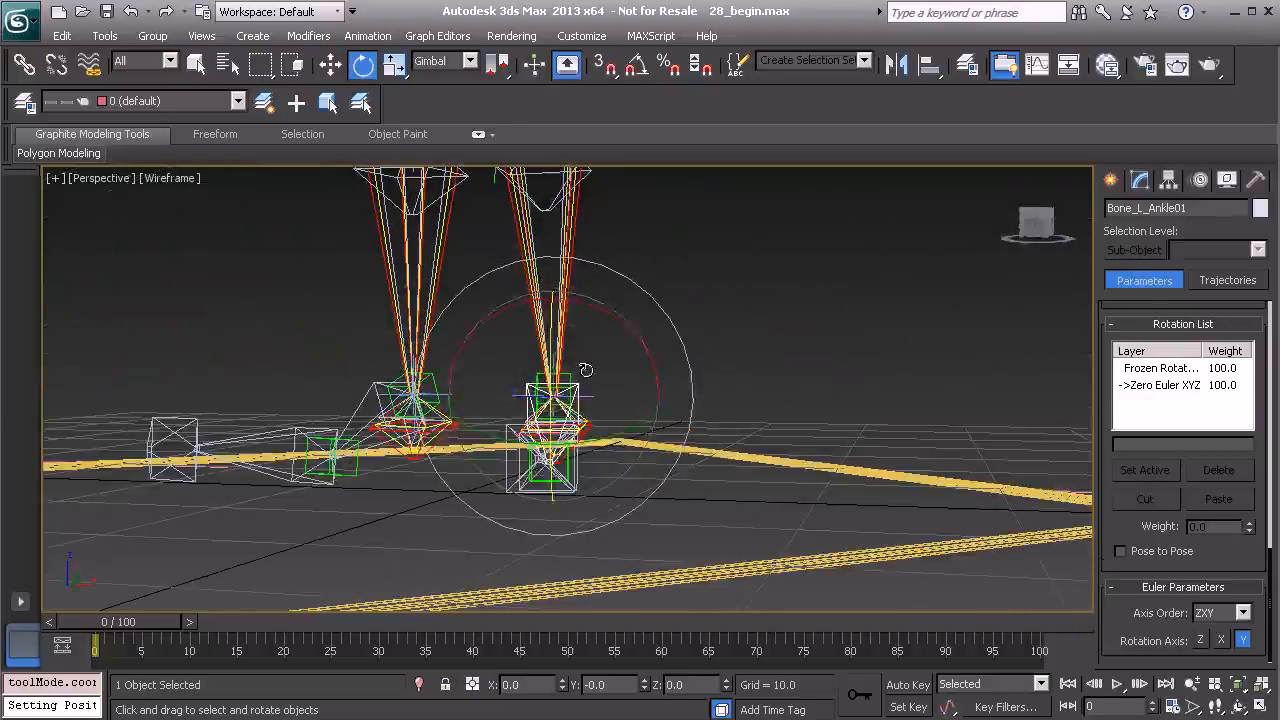
{"action": "left_click_drag", "start_coordinate": [538, 372], "coordinate": [828, 396]}
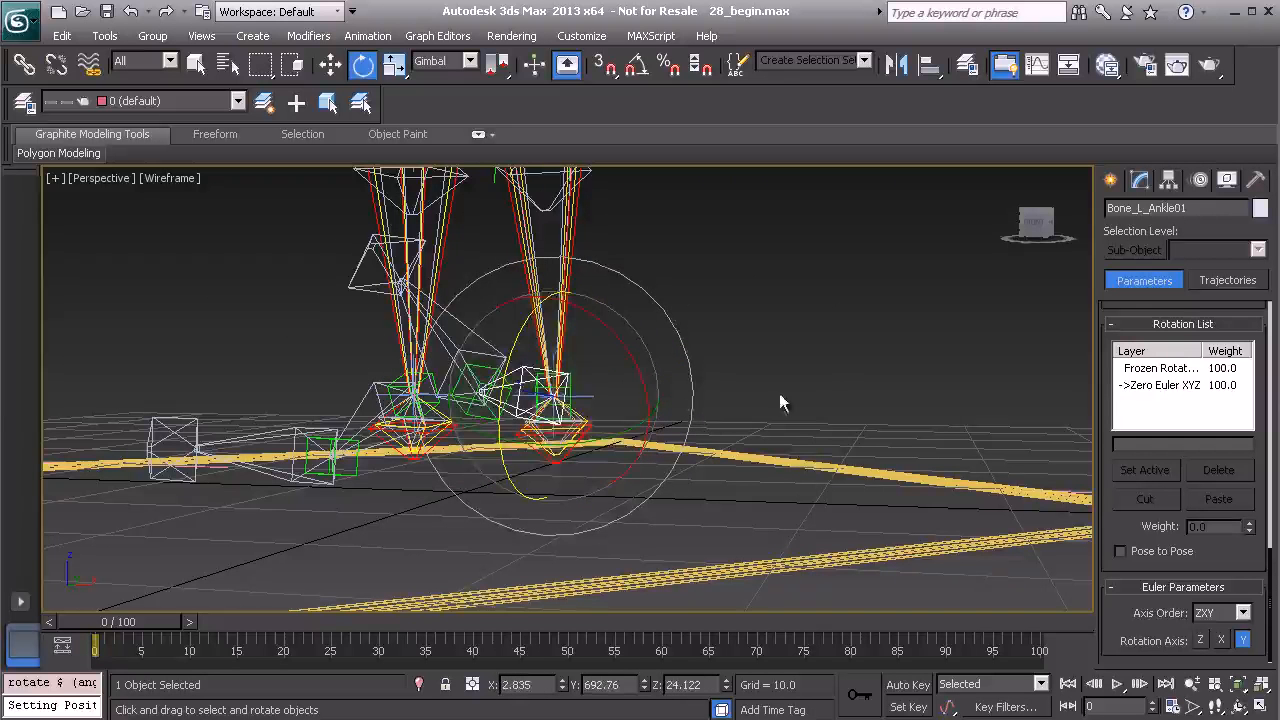
{"action": "right_click", "coordinate": [731, 350]}
{"action": "left_click", "coordinate": [671, 307]}
{"action": "middle_click_drag", "start_coordinate": [757, 375], "coordinate": [685, 342], "text": "alt"}
{"action": "left_click", "coordinate": [822, 340]}
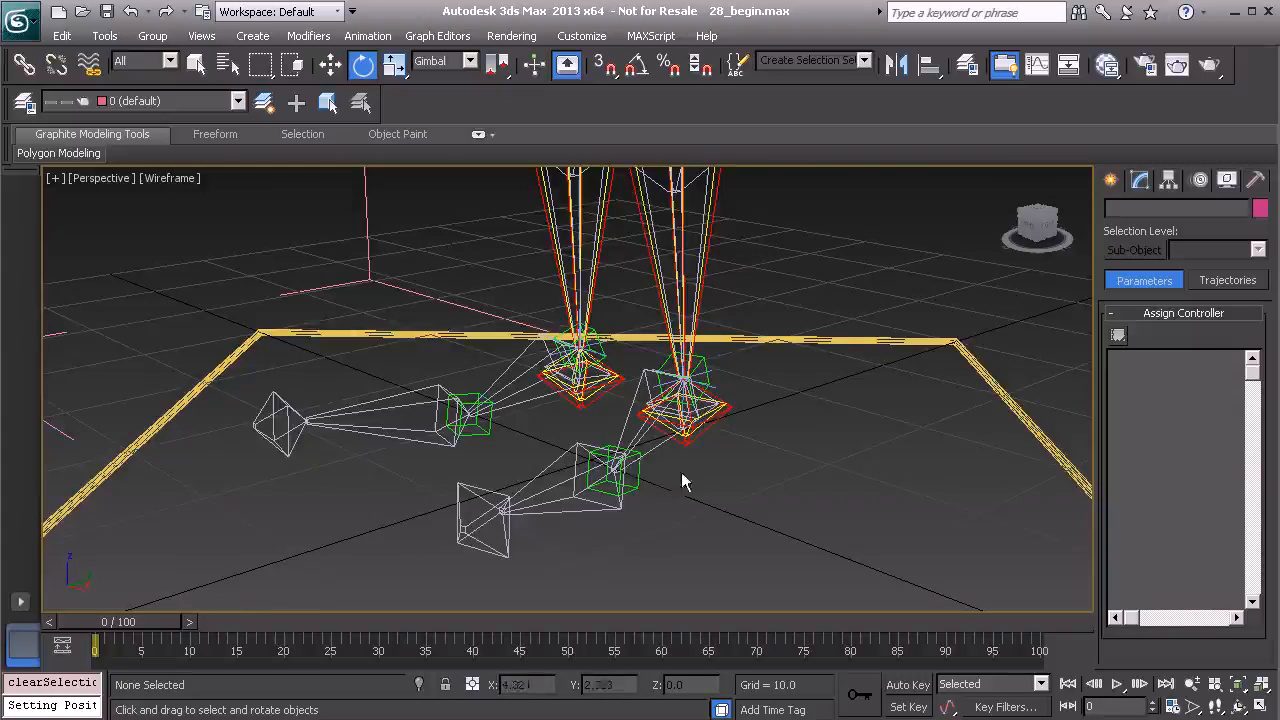
Create a Point helper in the viewport beside the feet.
{"action": "middle_click_drag", "start_coordinate": [662, 473], "coordinate": [440, 428], "text": "alt"}
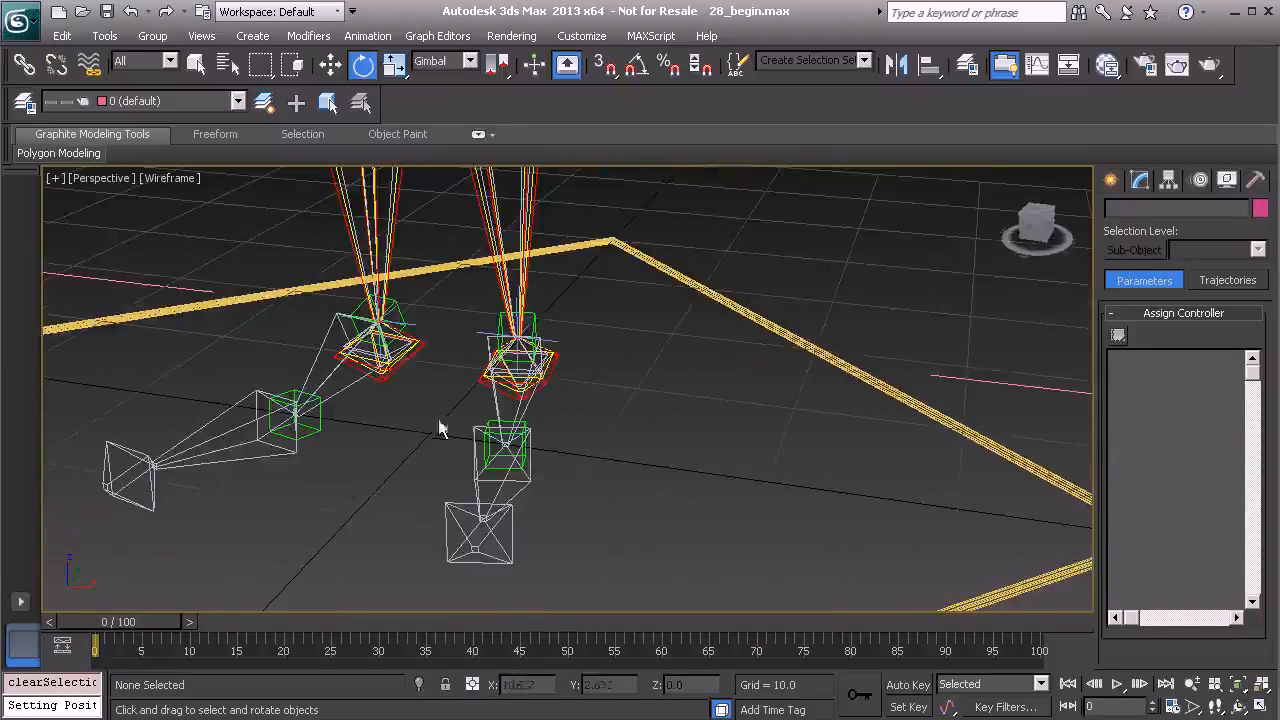
{"action": "left_click", "coordinate": [1113, 180]}
{"action": "left_click", "coordinate": [1146, 371]}
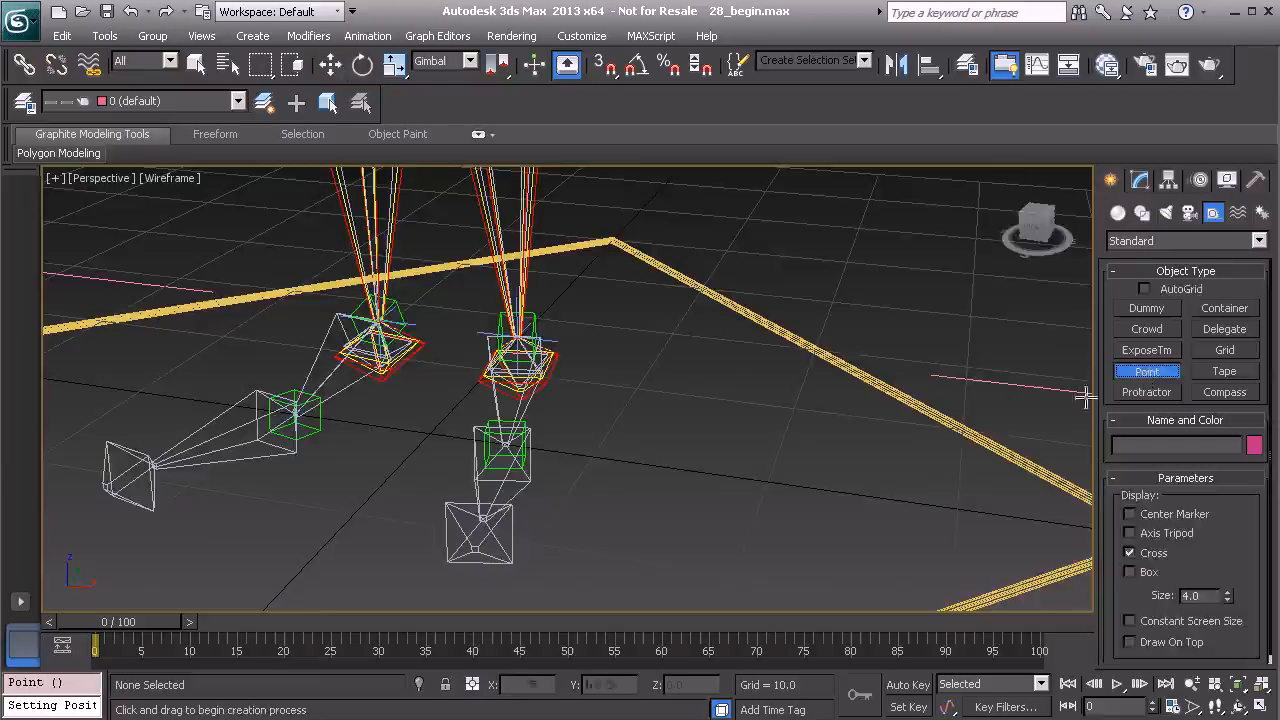
{"action": "middle_click_drag", "start_coordinate": [617, 374], "coordinate": [713, 369]}
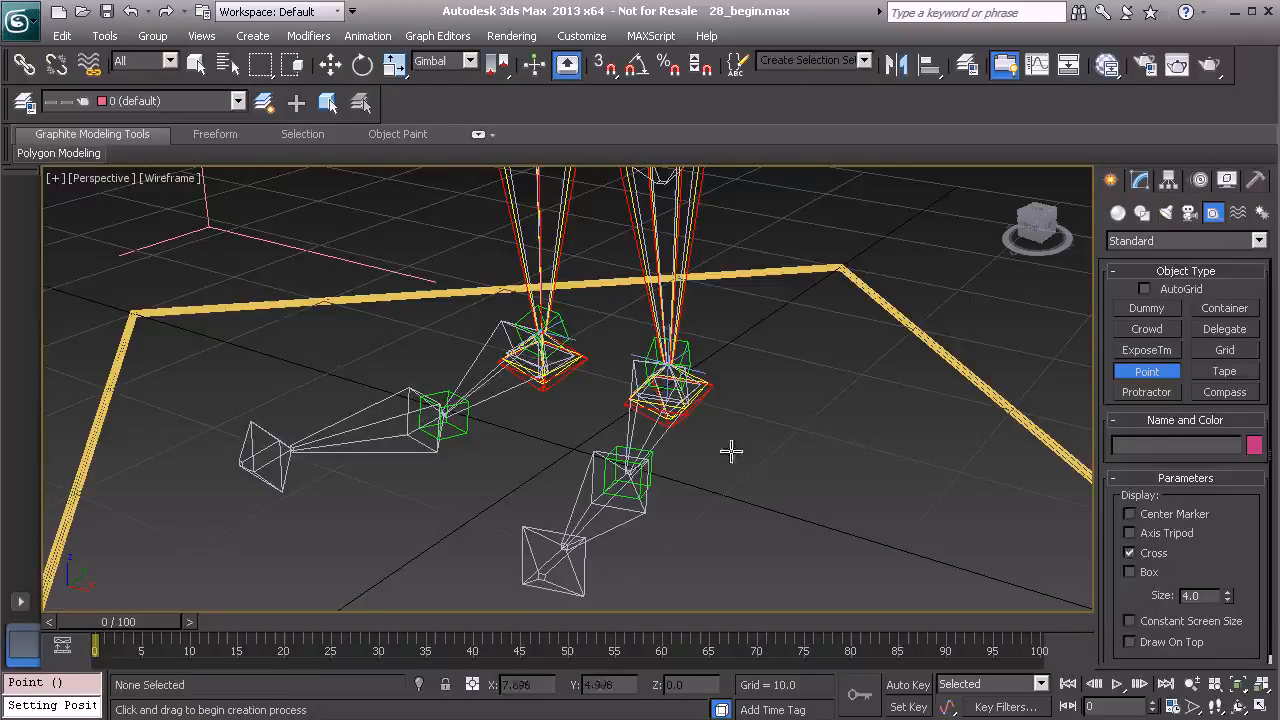
{"action": "left_click", "coordinate": [777, 389]}
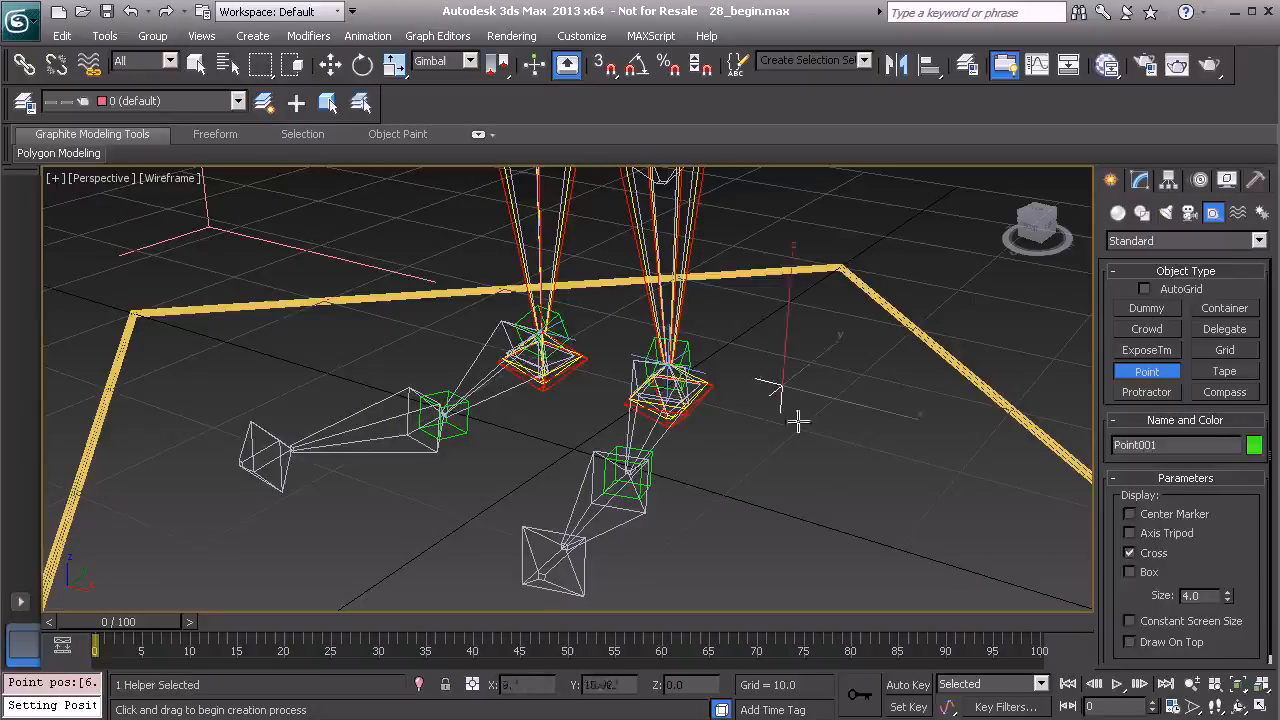
Set the point helper's display to Axis Tripod instead of Cross, with a size of 2.0.
{"action": "key", "text": "e"}
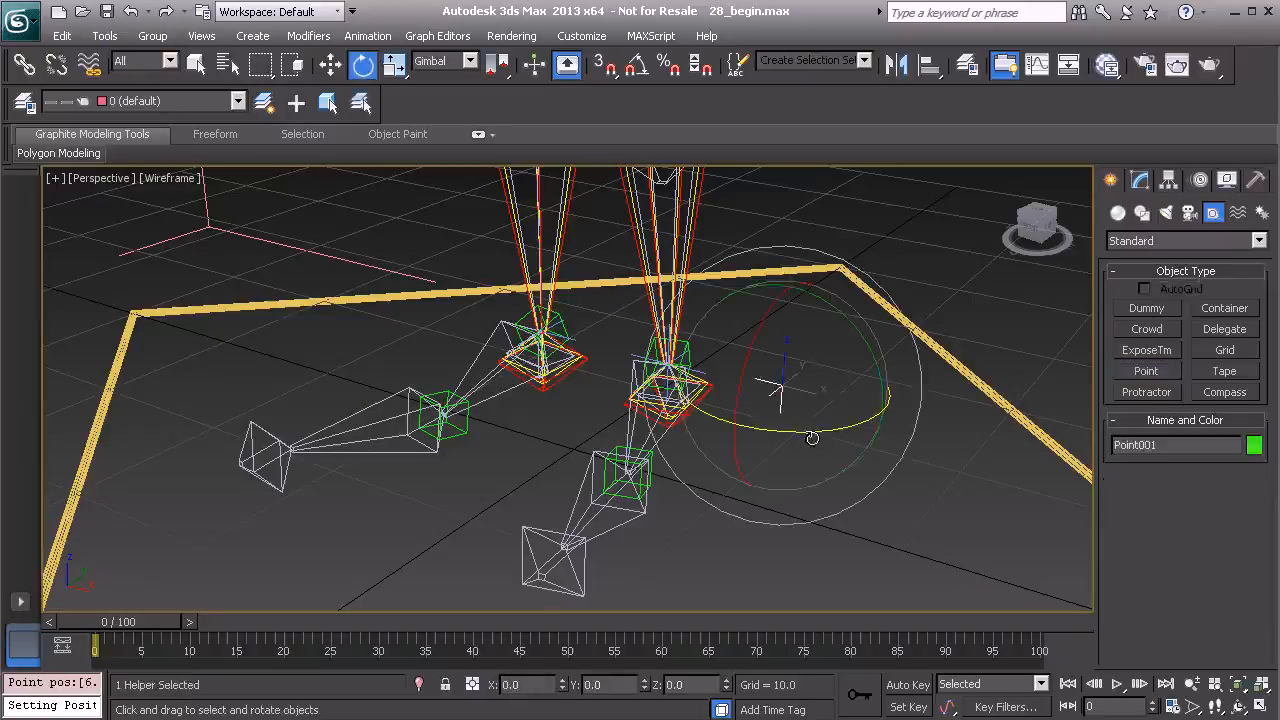
{"action": "left_click", "coordinate": [1143, 183]}
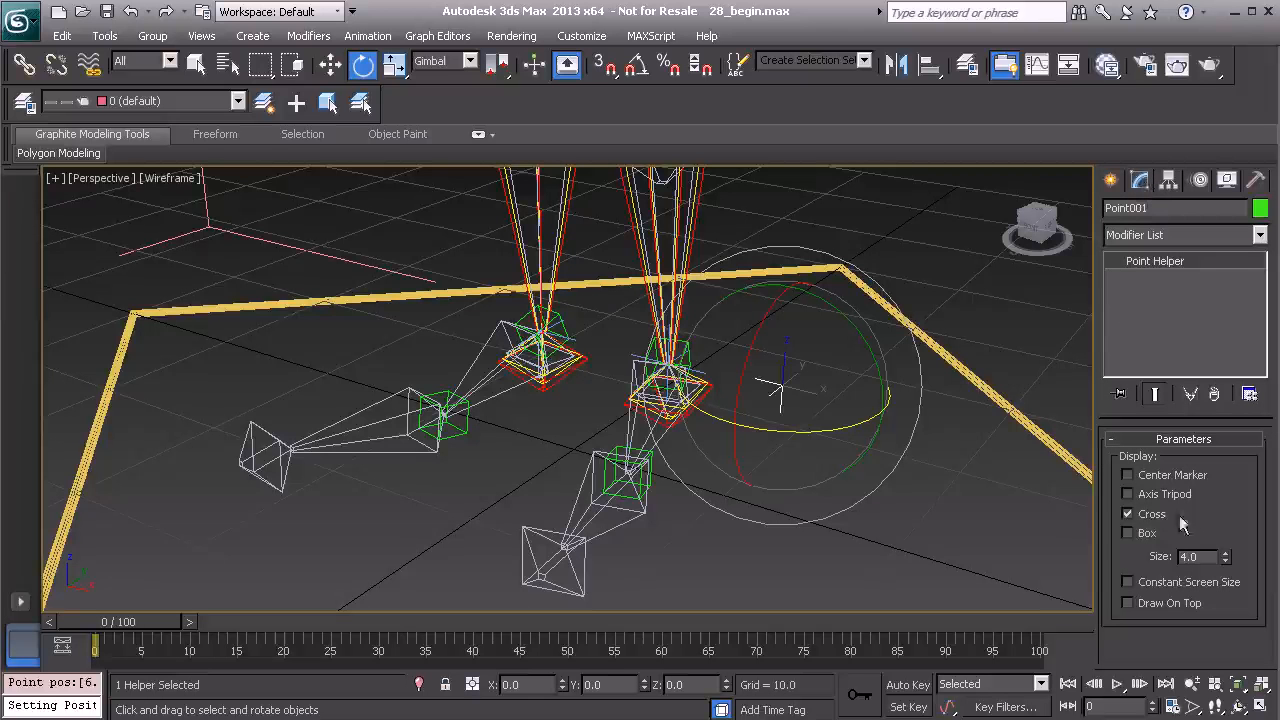
{"action": "left_click", "coordinate": [1150, 514]}
{"action": "left_click", "coordinate": [1153, 494]}
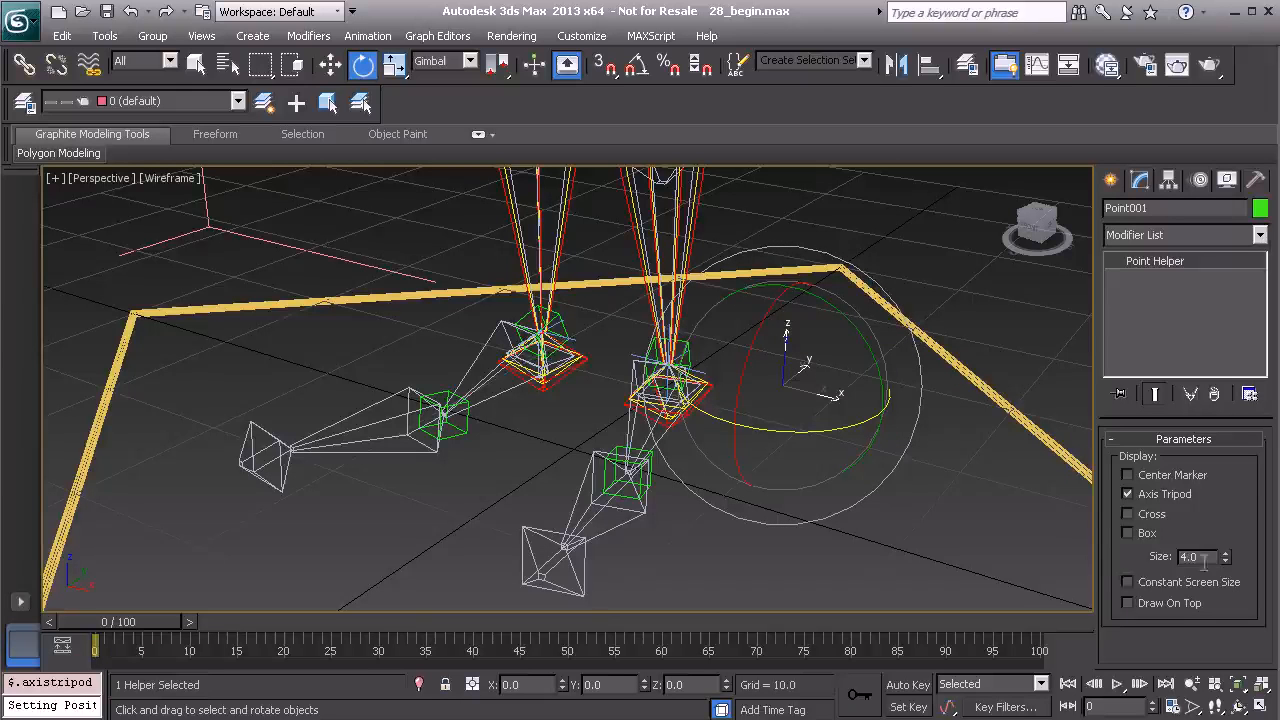
{"action": "key", "text": "Return"}
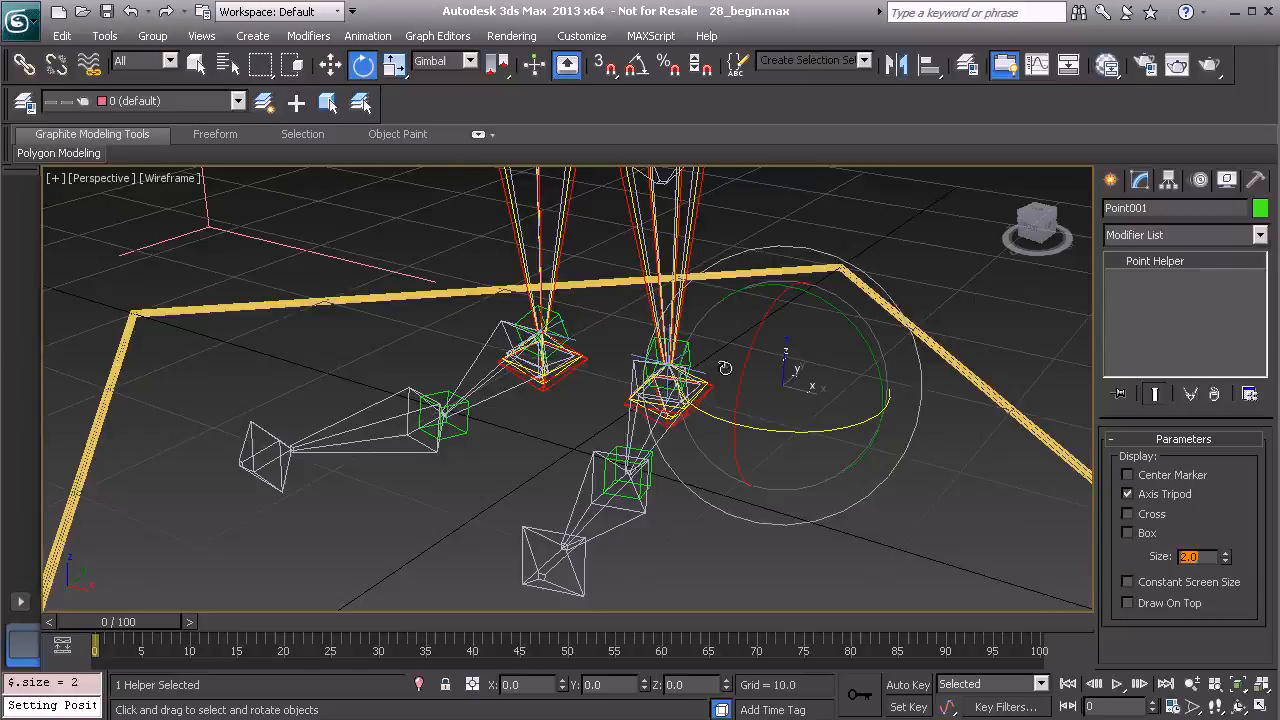
Add the point helper to the Hidden layer in the layer manager.
{"action": "left_click", "coordinate": [24, 104]}
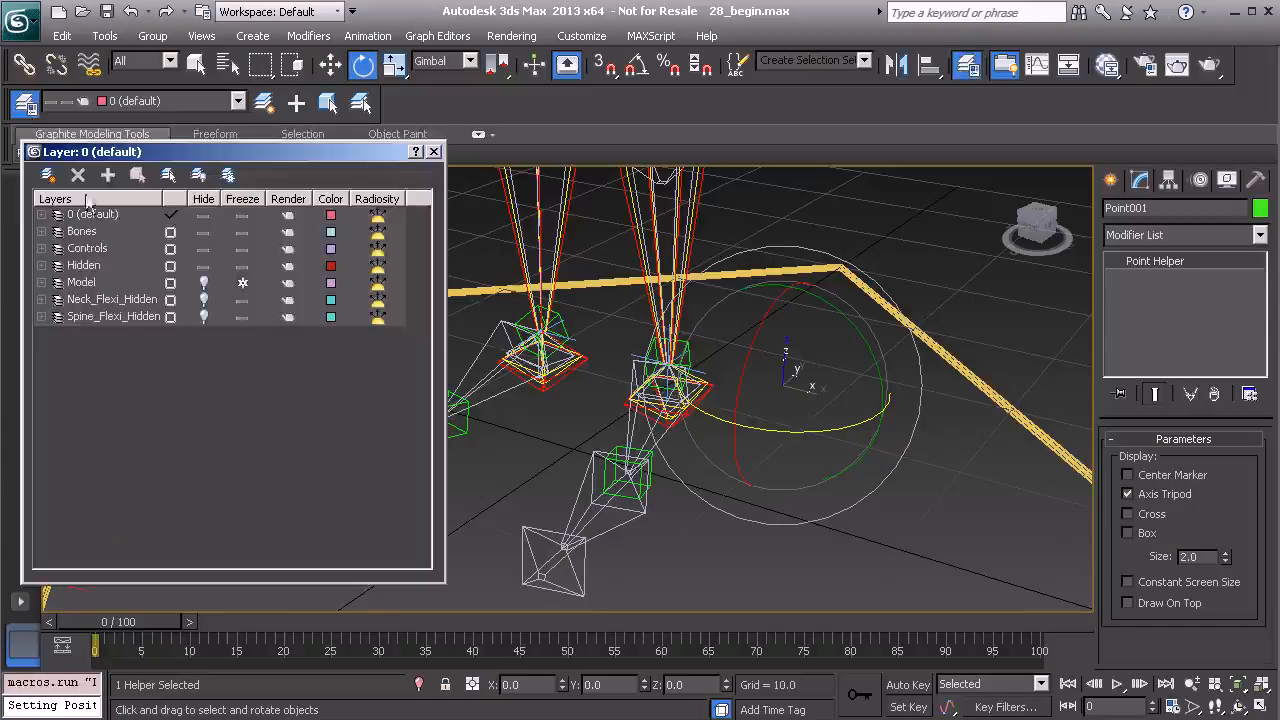
{"action": "left_click", "coordinate": [85, 264]}
{"action": "left_click", "coordinate": [109, 177]}
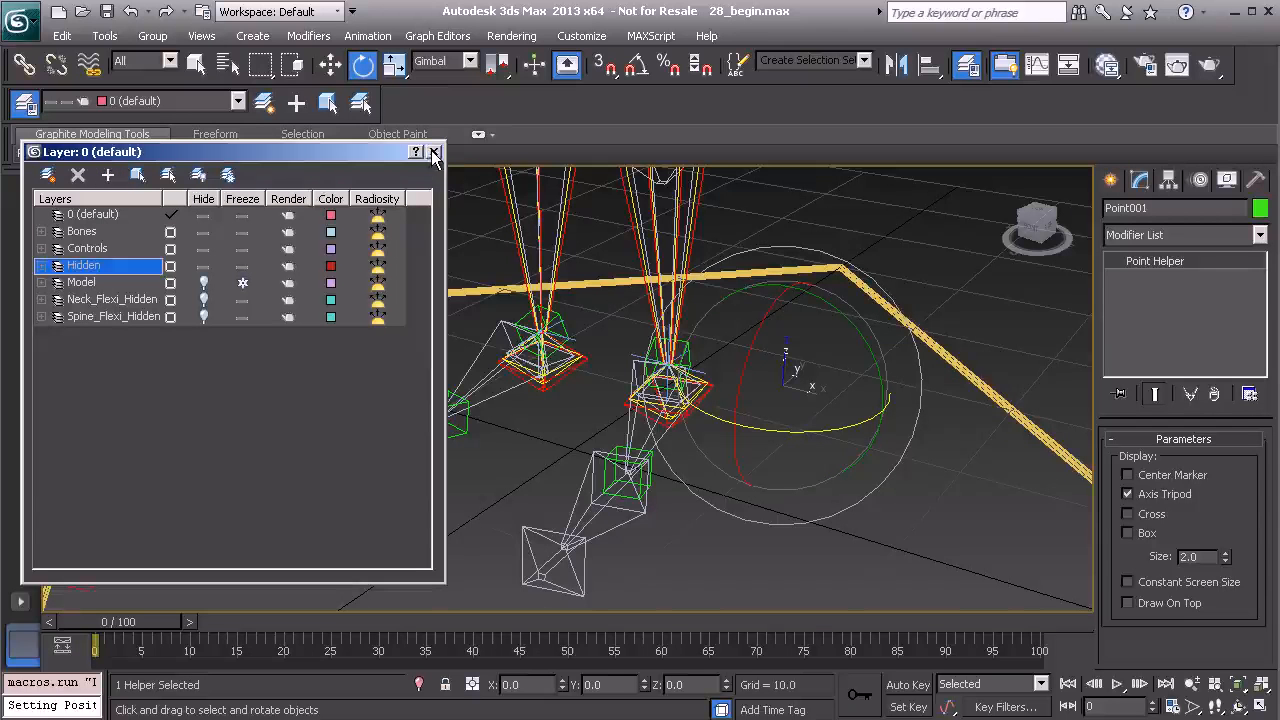
{"action": "left_click", "coordinate": [434, 153]}
Align the point helper's position and orientation to the left ankle bone's pivot point.
{"action": "middle_click_drag", "start_coordinate": [561, 428], "coordinate": [658, 420], "text": "alt"}
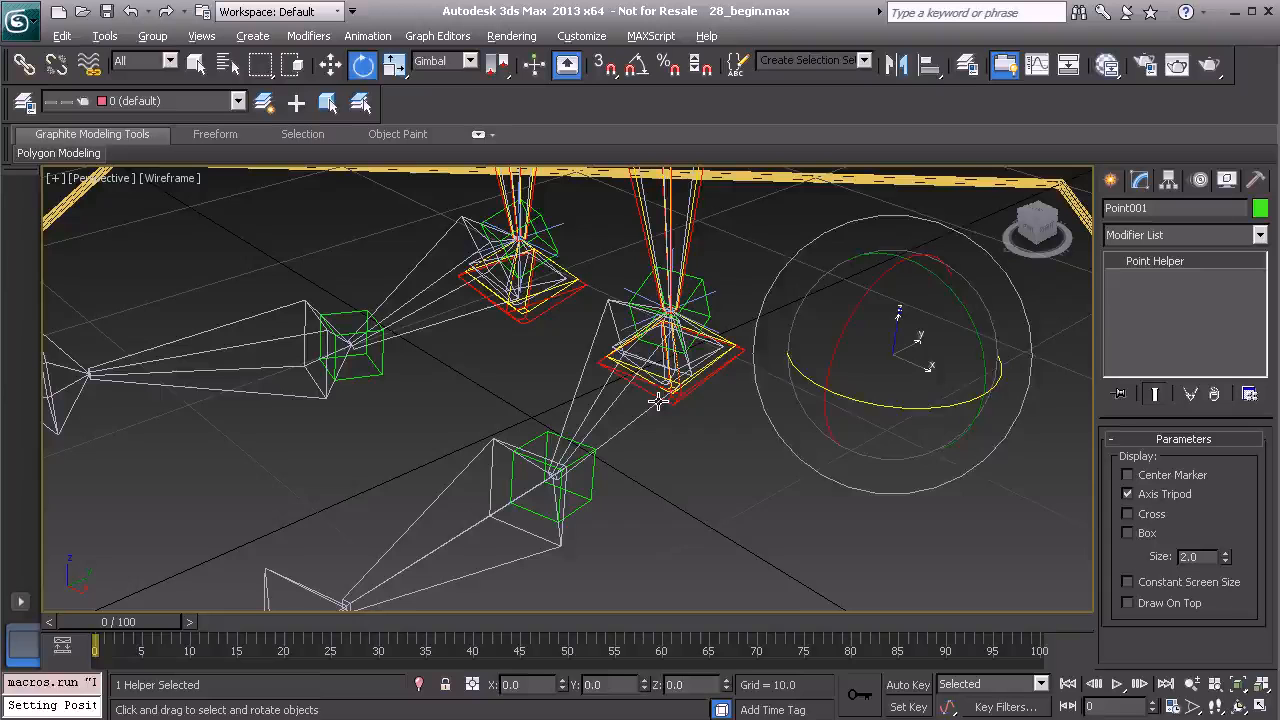
{"action": "key", "text": "alt+a"}
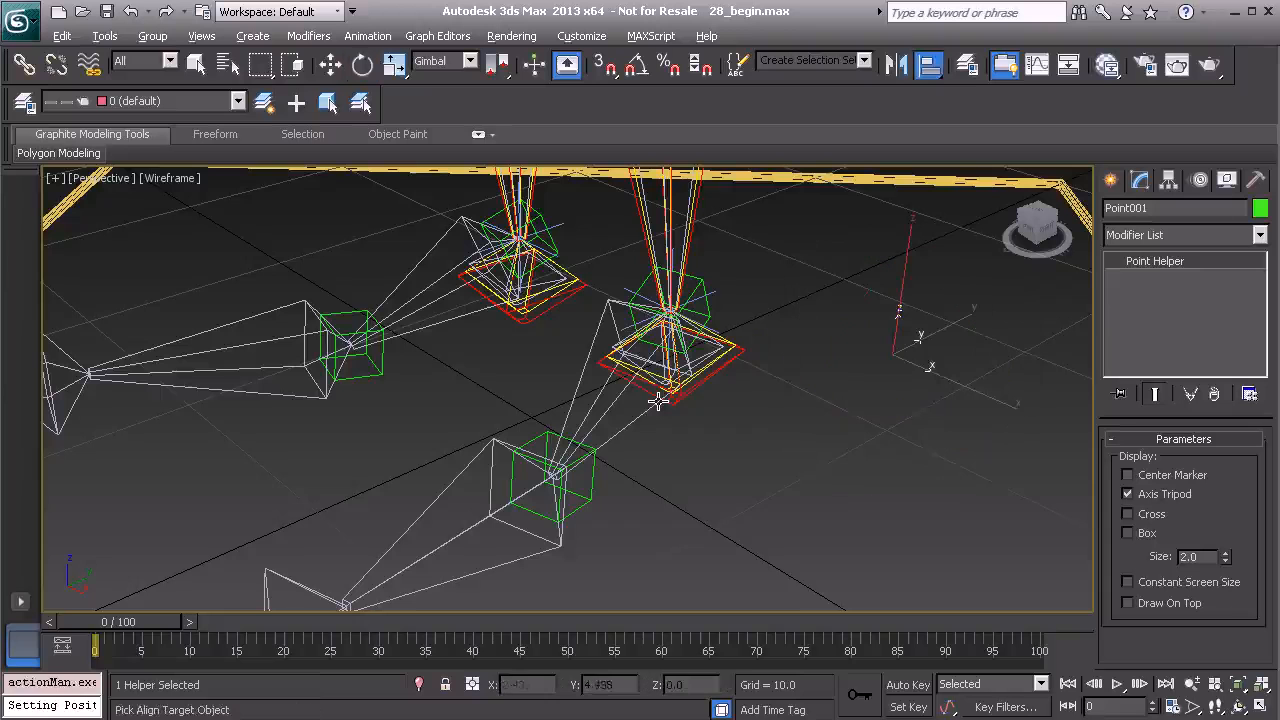
{"action": "left_click", "coordinate": [578, 386]}
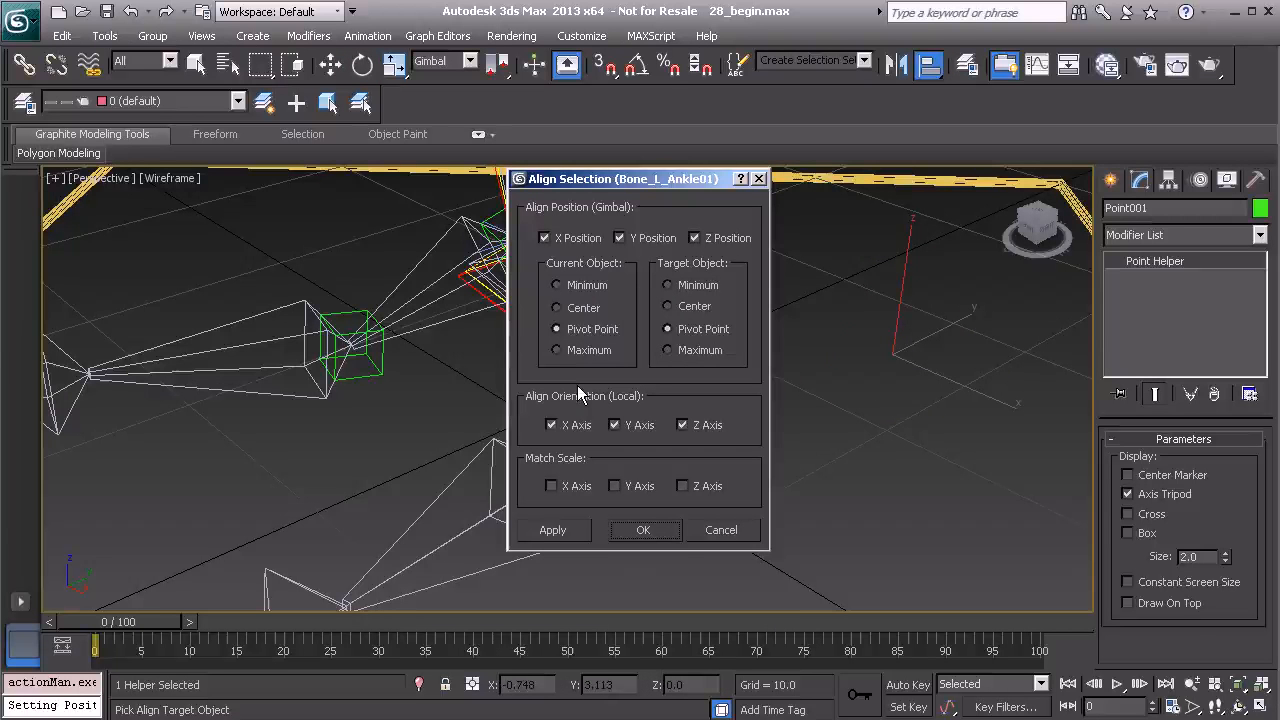
{"action": "left_click", "coordinate": [643, 530]}
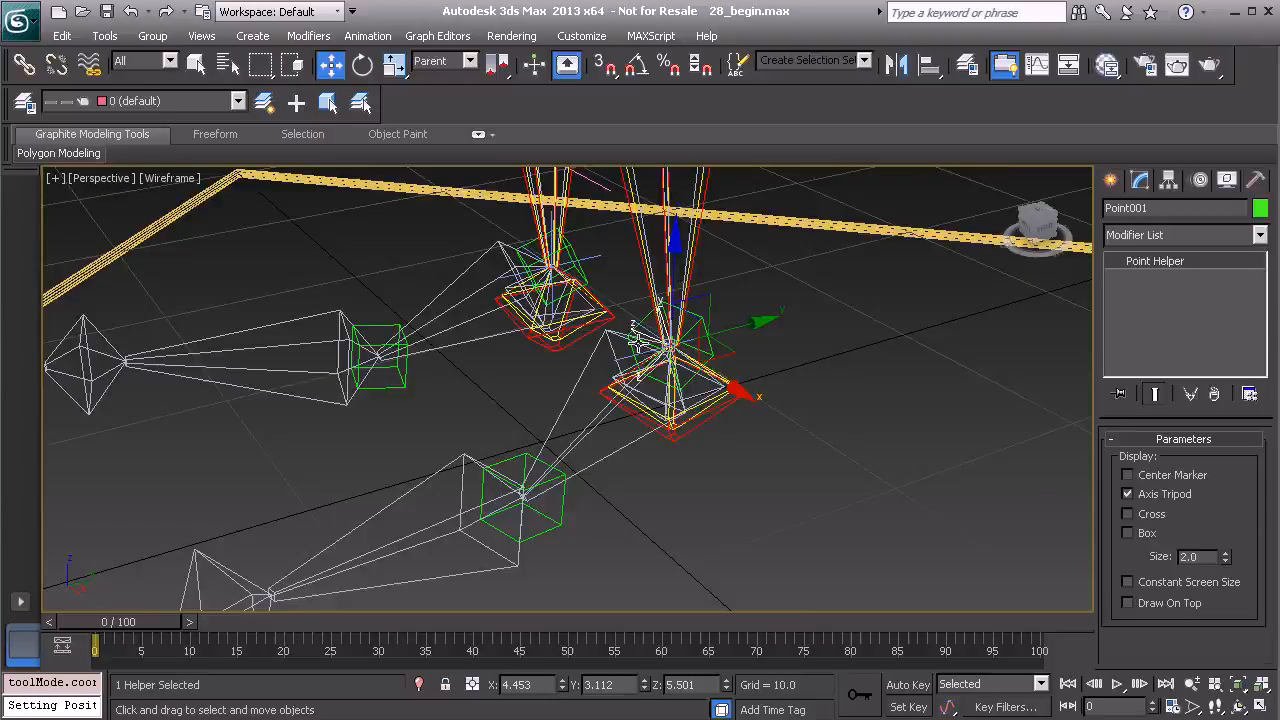
Rename the point helper PtDrv_L_Ankle_IK01.
{"action": "middle_click_drag", "start_coordinate": [424, 517], "coordinate": [441, 480]}
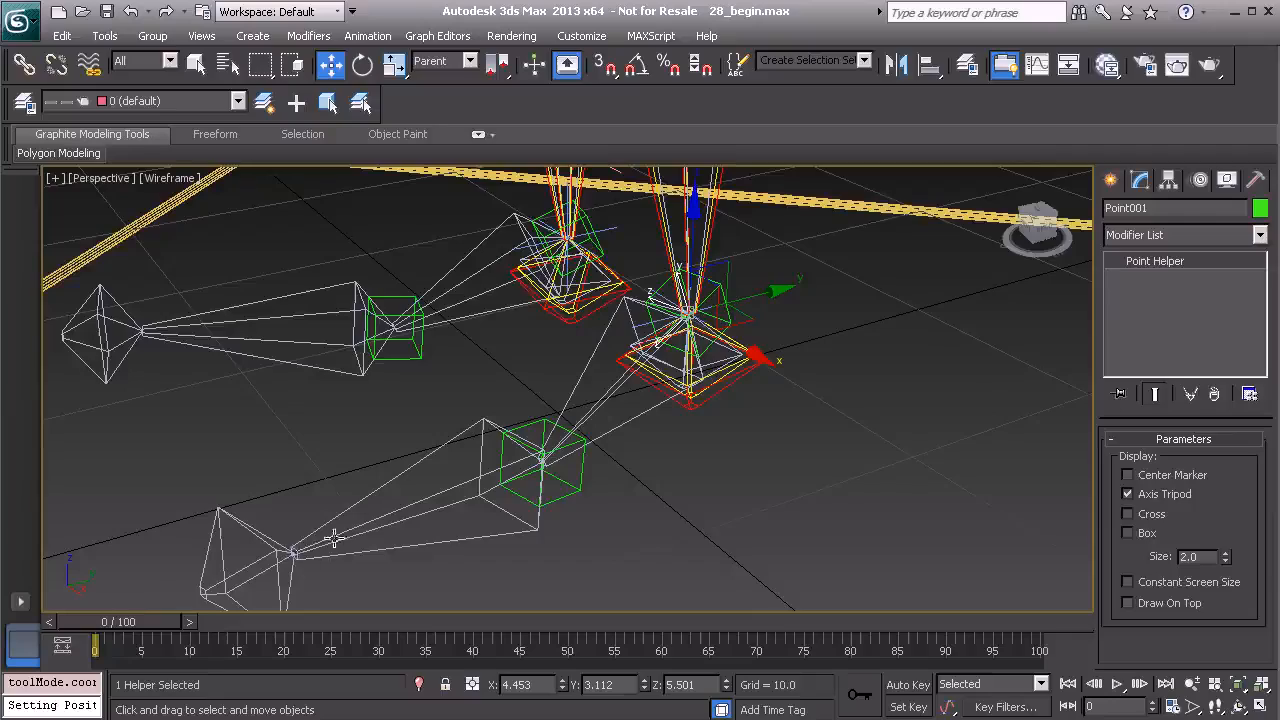
{"action": "middle_click_drag", "start_coordinate": [606, 394], "coordinate": [540, 560], "text": "alt"}
{"action": "scroll", "coordinate": [680, 415], "scroll_direction": "up", "scroll_amount": 2}
{"action": "middle_click_drag", "start_coordinate": [682, 415], "coordinate": [648, 398], "text": "alt"}
{"action": "left_click", "coordinate": [1157, 212]}
{"action": "type", "text": "PtDrv_L"}
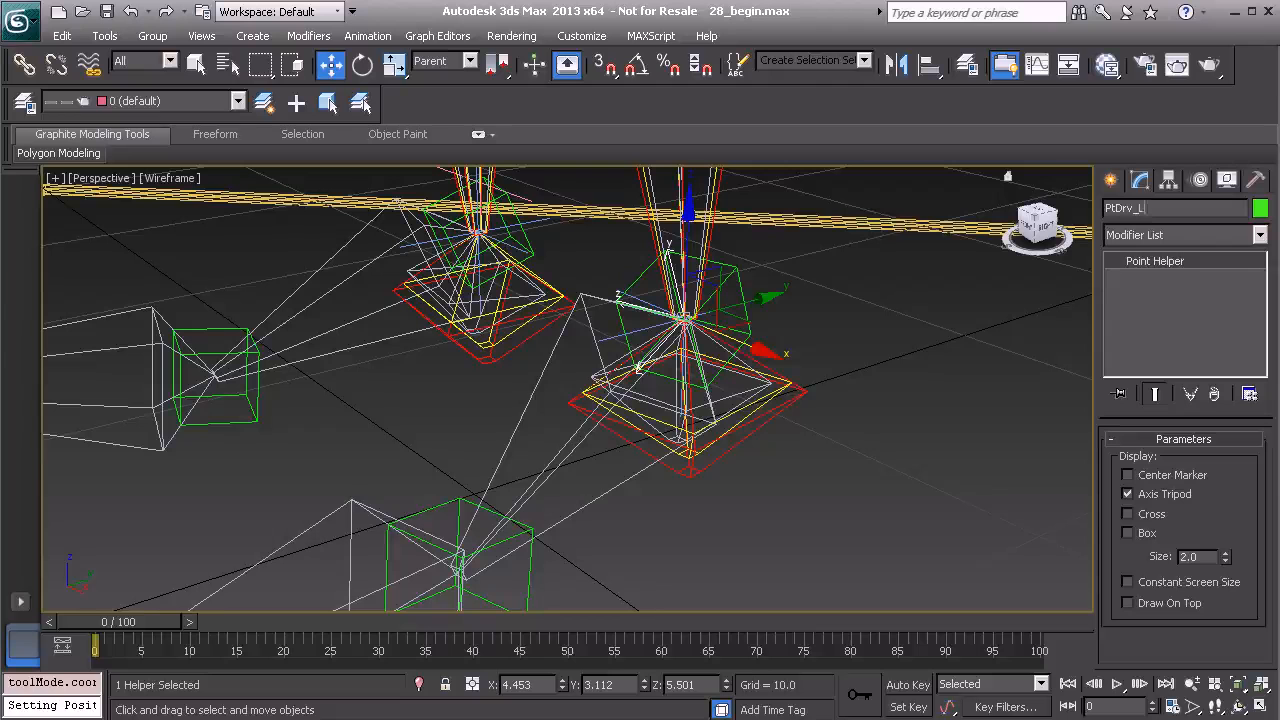
{"action": "type", "text": "_An"}
Clone the helper as a copy named PtDrv_L_Foot_IK01.
{"action": "middle_click_drag", "start_coordinate": [655, 350], "coordinate": [710, 348], "text": "alt"}
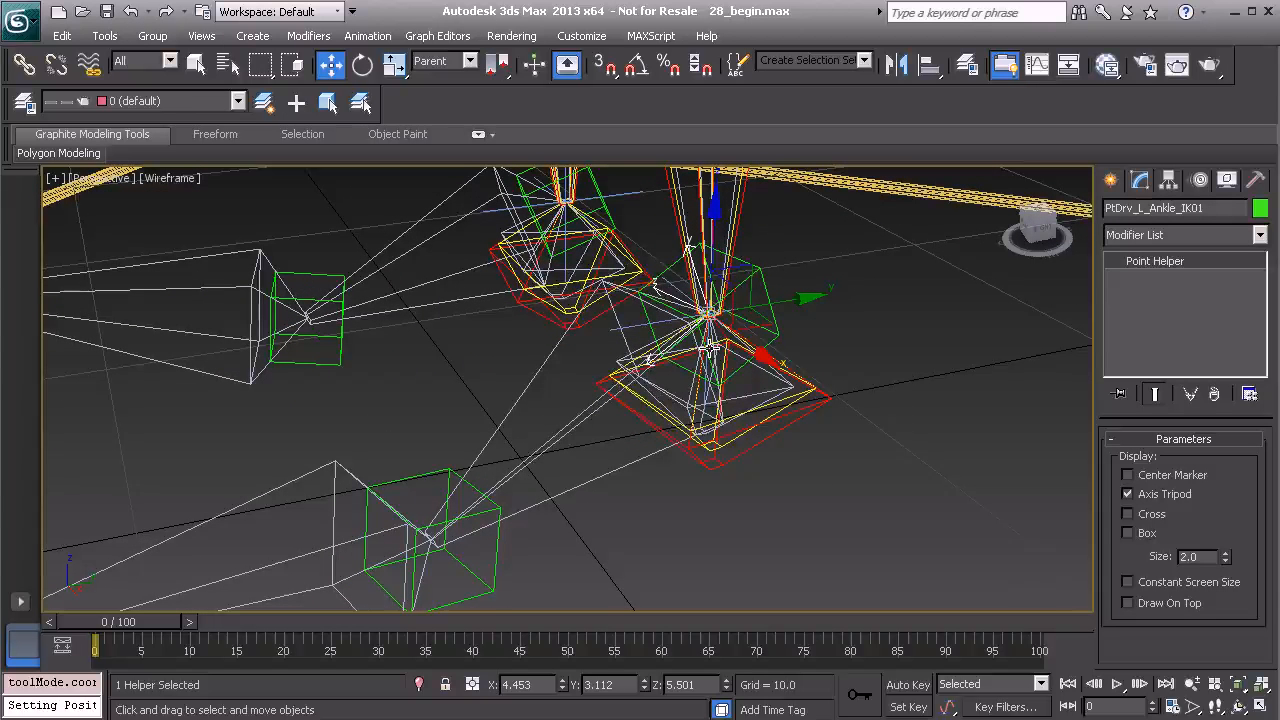
{"action": "key", "text": "ctrl+v"}
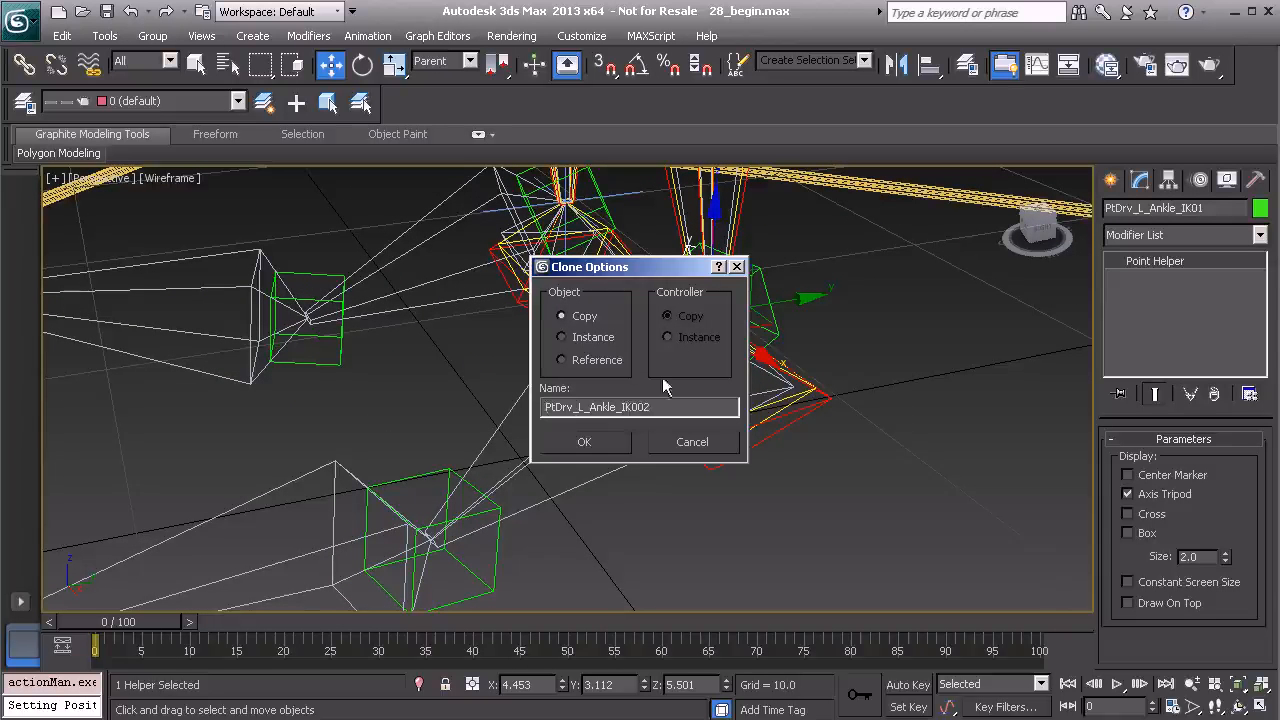
{"action": "left_click_drag", "start_coordinate": [591, 407], "coordinate": [610, 412]}
{"action": "type", "text": "Foot"}
{"action": "left_click", "coordinate": [597, 441]}
Align the foot helper to the pivot of the left foot bone.
{"action": "mouse_move", "coordinate": [620, 426]}
{"action": "middle_mouse_down"}
{"action": "mouse_move", "coordinate": [660, 397]}
{"action": "mouse_move", "coordinate": [627, 403]}
{"action": "mouse_move", "coordinate": [646, 414]}
{"action": "mouse_move", "coordinate": [631, 409]}
{"action": "mouse_move", "coordinate": [657, 390]}
{"action": "middle_mouse_up"}
{"action": "key", "text": "alt+a"}
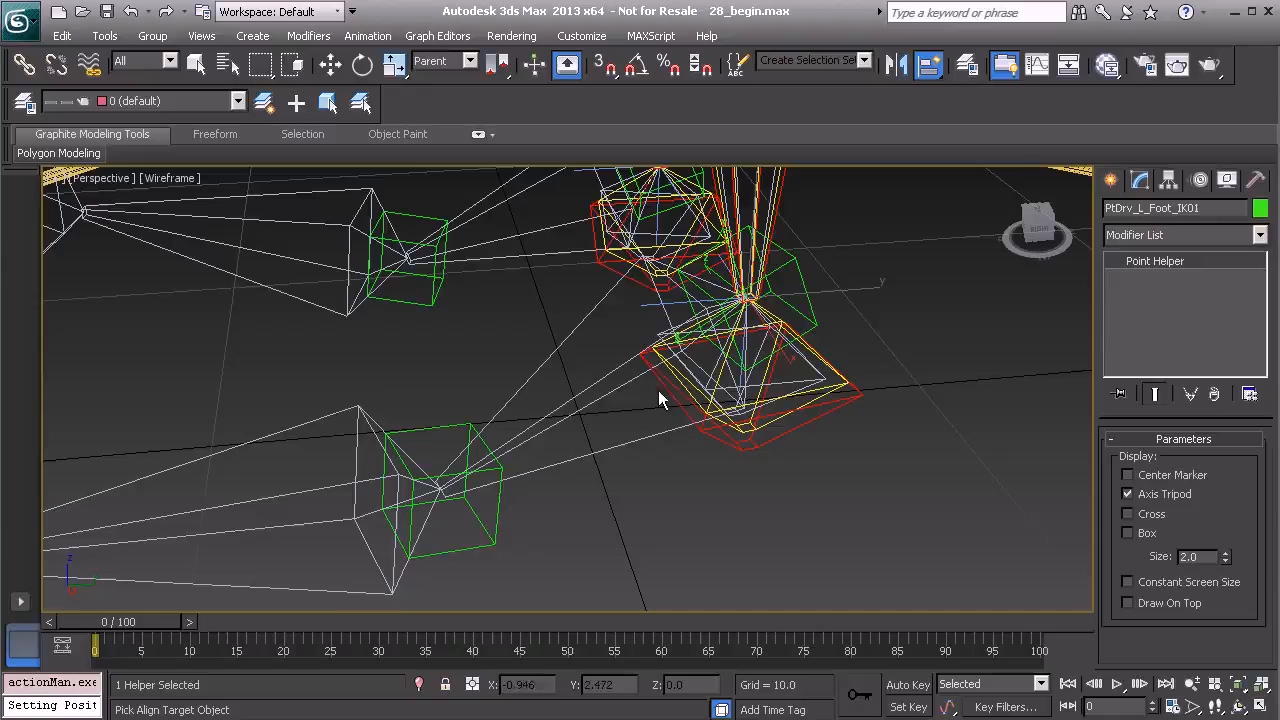
{"action": "left_click", "coordinate": [341, 414]}
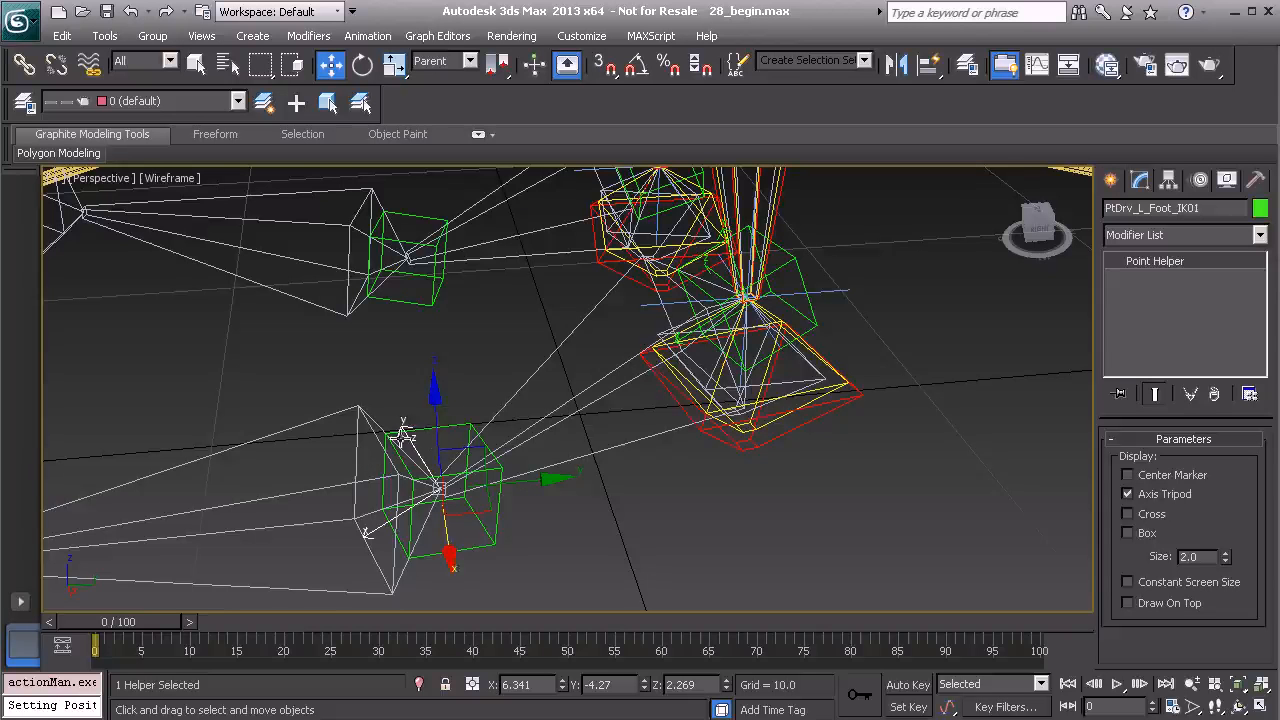
Clone the foot helper as a copy named PtDrv_L_Toe_IK01.
{"action": "middle_click_drag", "start_coordinate": [425, 410], "coordinate": [450, 394]}
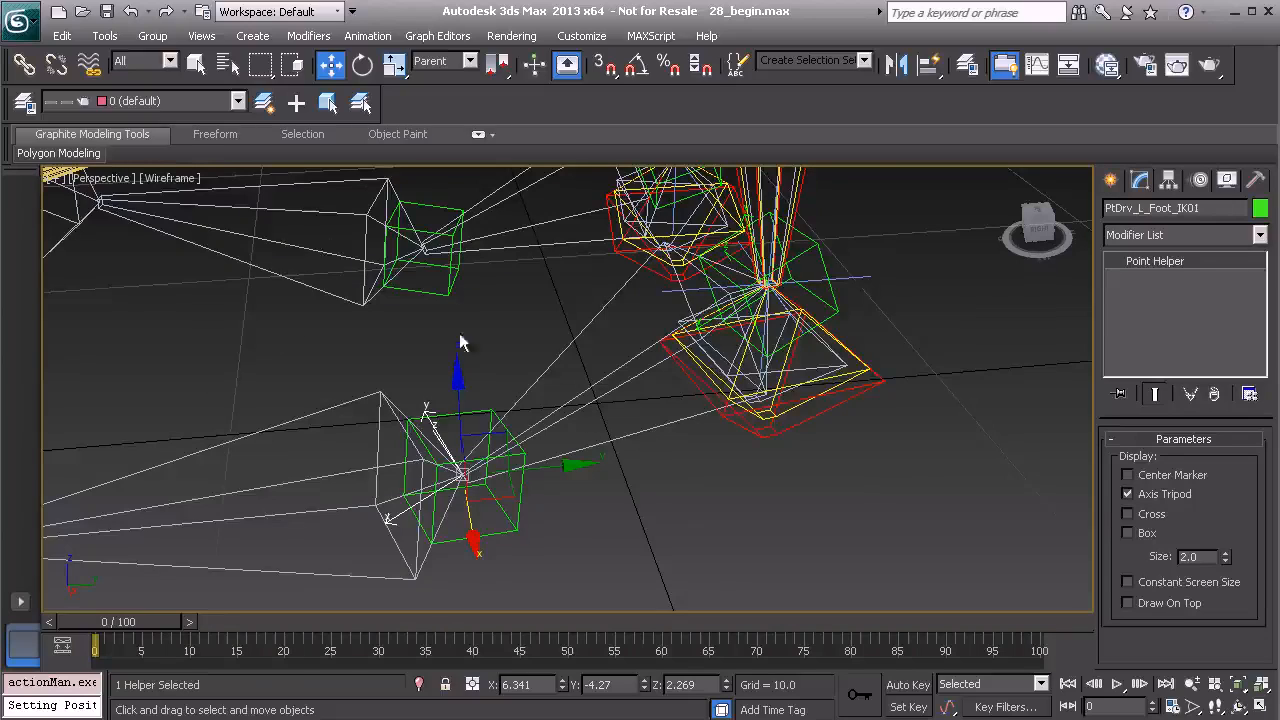
{"action": "middle_click_drag", "start_coordinate": [379, 352], "coordinate": [497, 385], "text": "alt"}
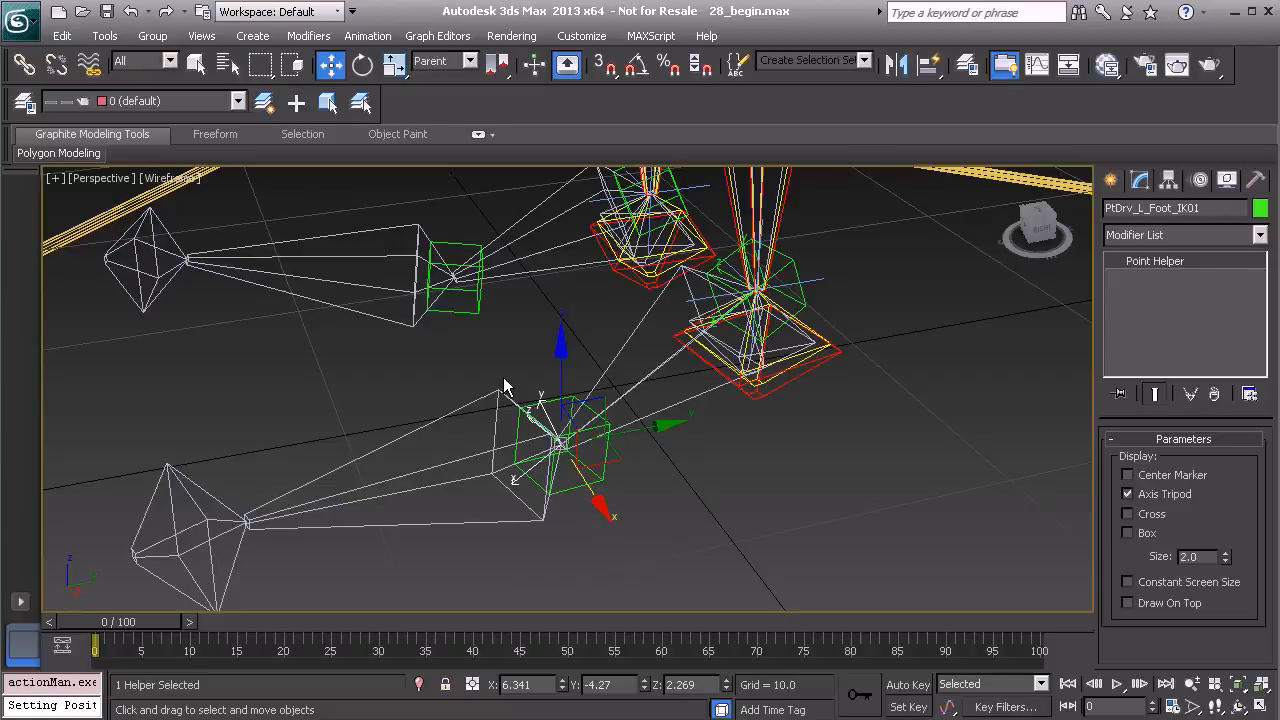
{"action": "key", "text": "ctrl+v"}
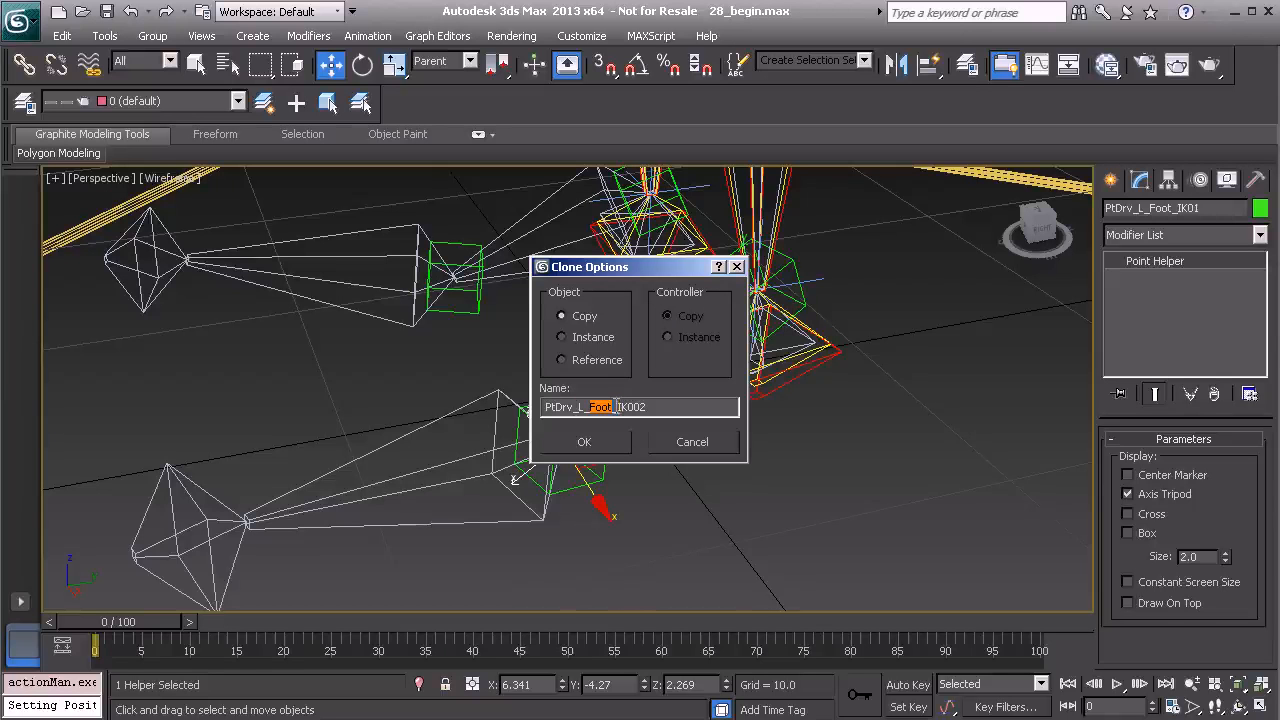
{"action": "type", "text": "Toe"}
{"action": "left_click", "coordinate": [584, 442]}
Align the toe helper's position and orientation to the pivot of the left foot bone.
{"action": "middle_click_drag", "start_coordinate": [560, 462], "coordinate": [511, 476]}
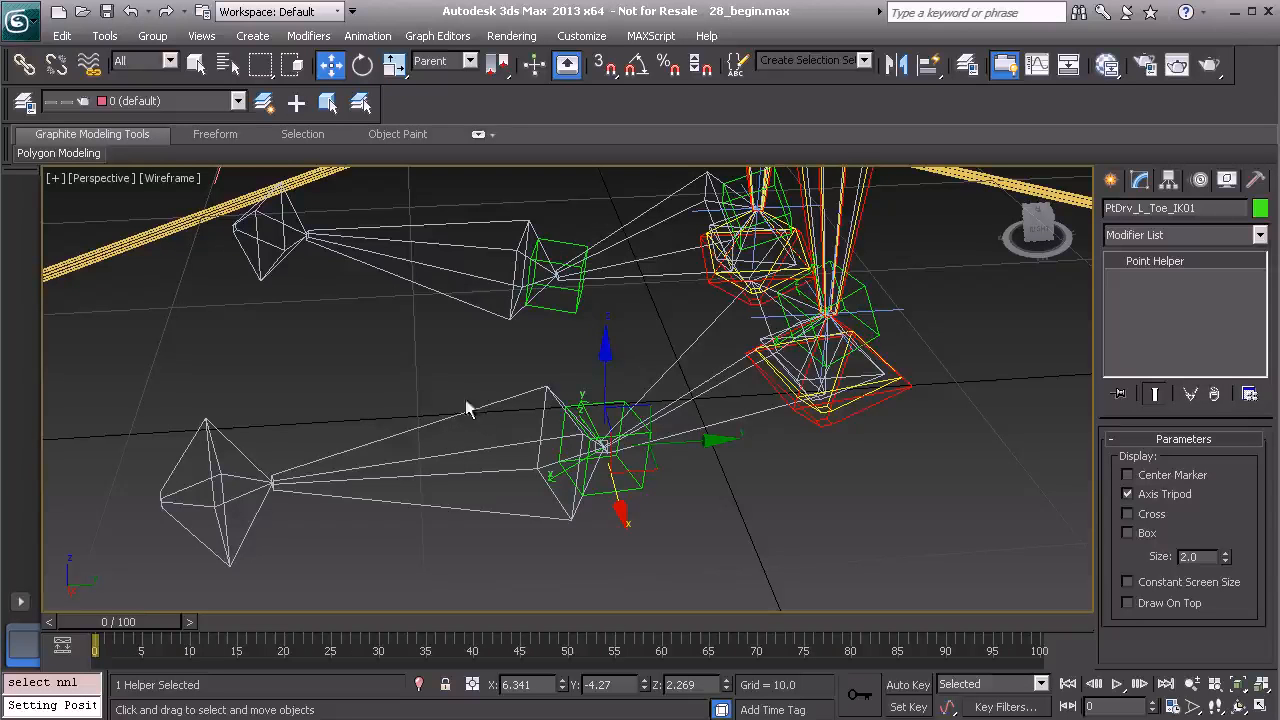
{"action": "key", "text": "alt+a"}
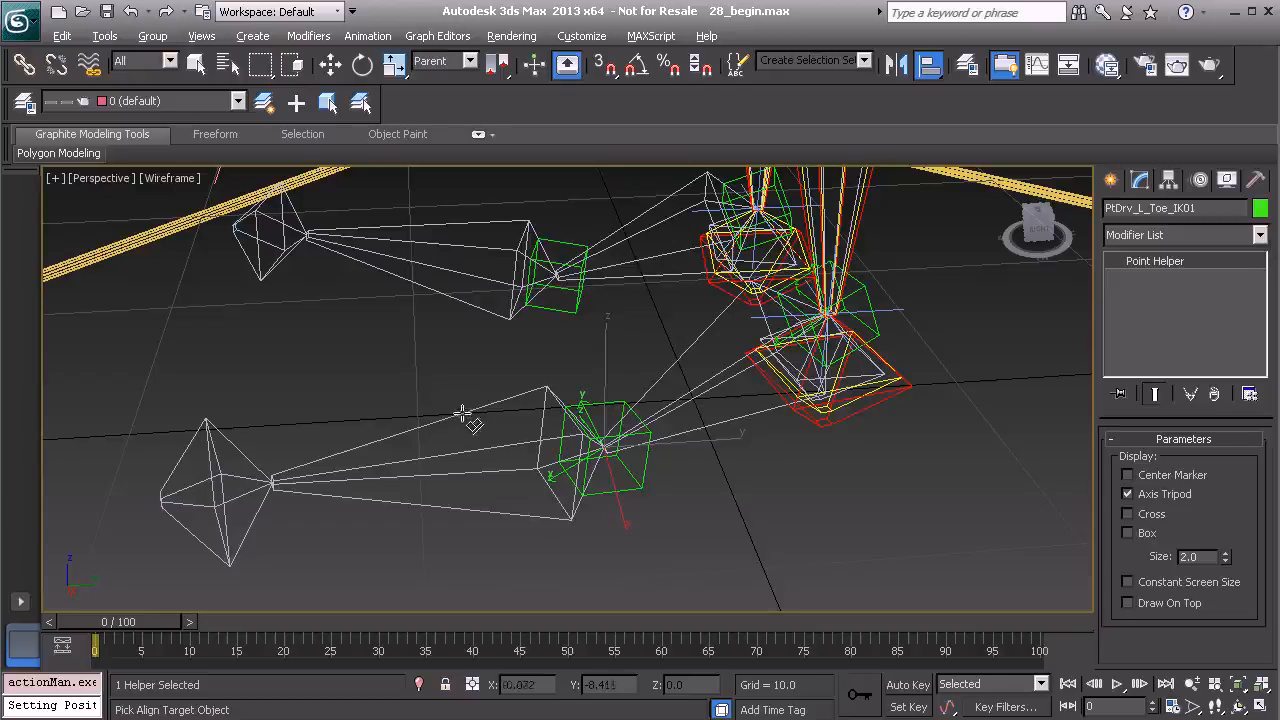
{"action": "left_click", "coordinate": [462, 415]}
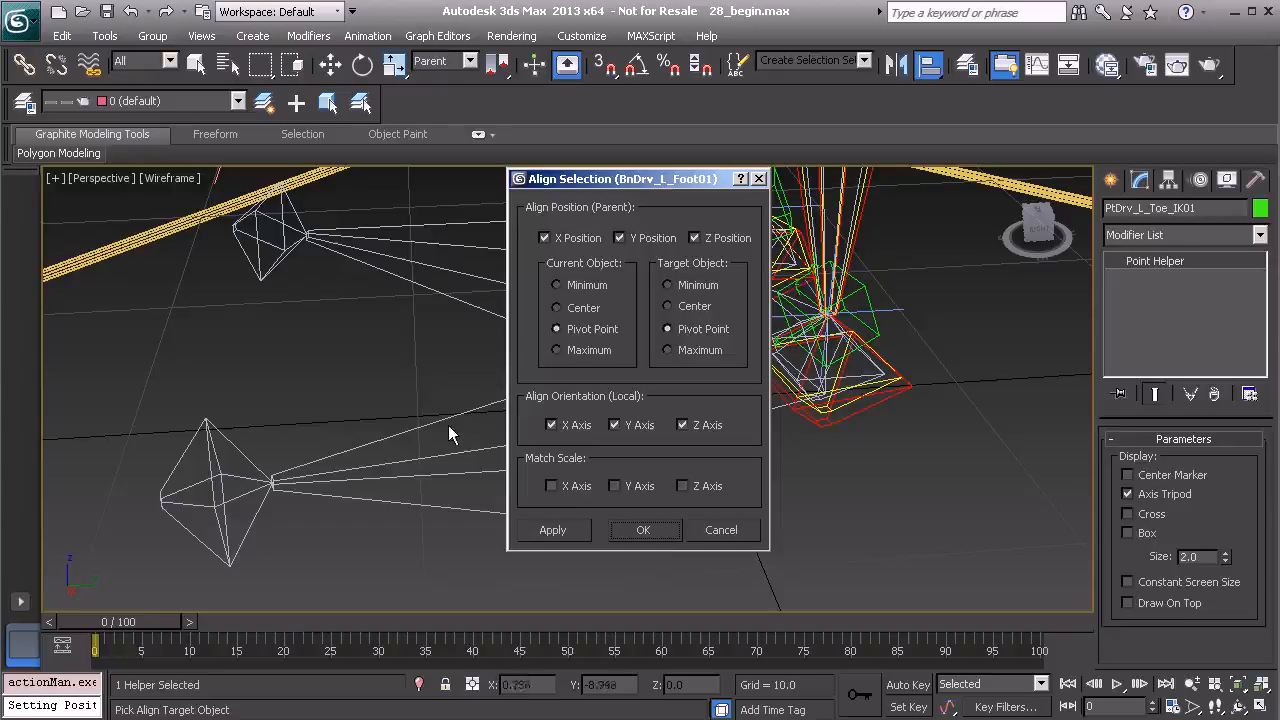
{"action": "left_click", "coordinate": [645, 530]}
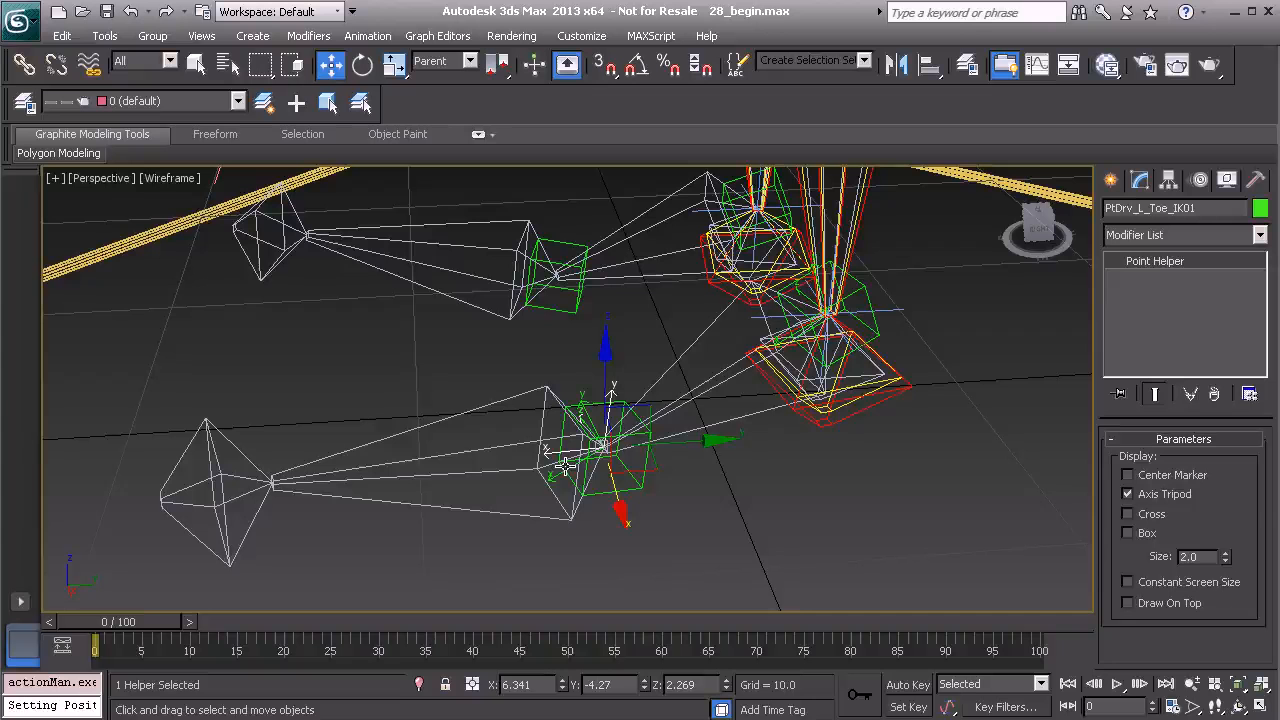
Quick-align the toe helper to the left toe bone.
{"action": "key", "text": "shift+a"}
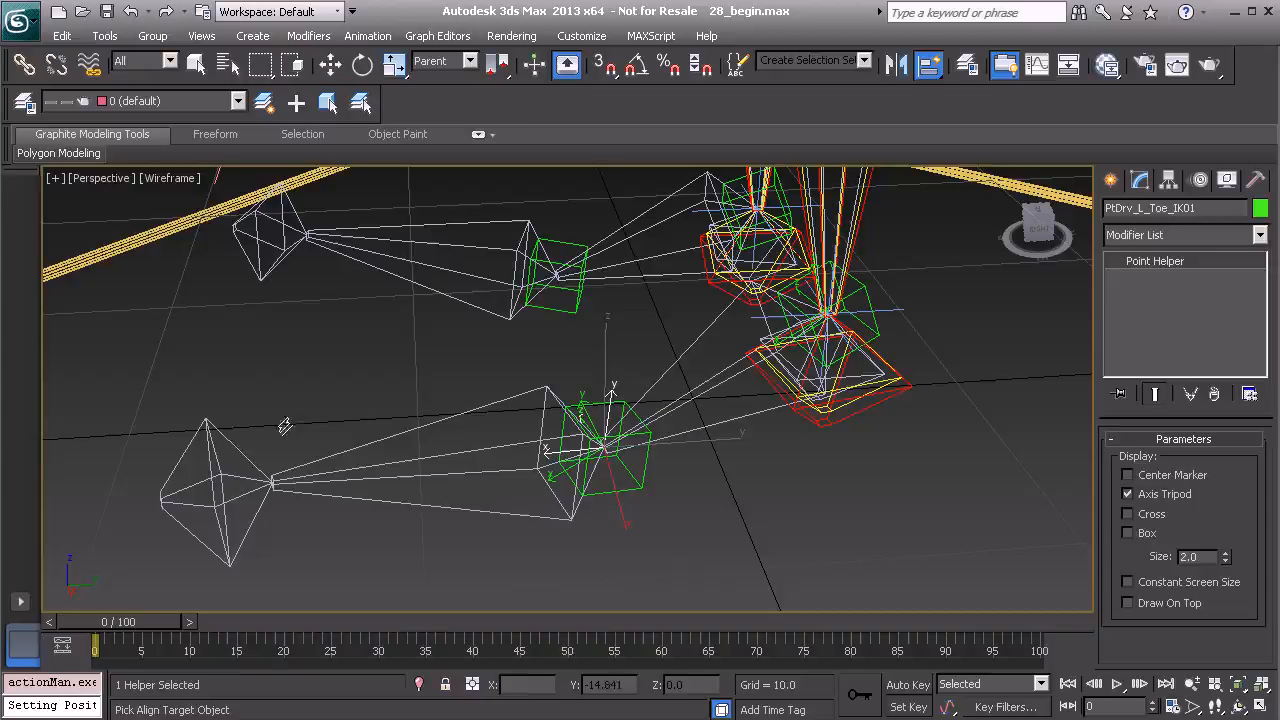
{"action": "left_click", "coordinate": [224, 432]}
{"action": "middle_click_drag", "start_coordinate": [291, 463], "coordinate": [415, 407], "text": "alt"}
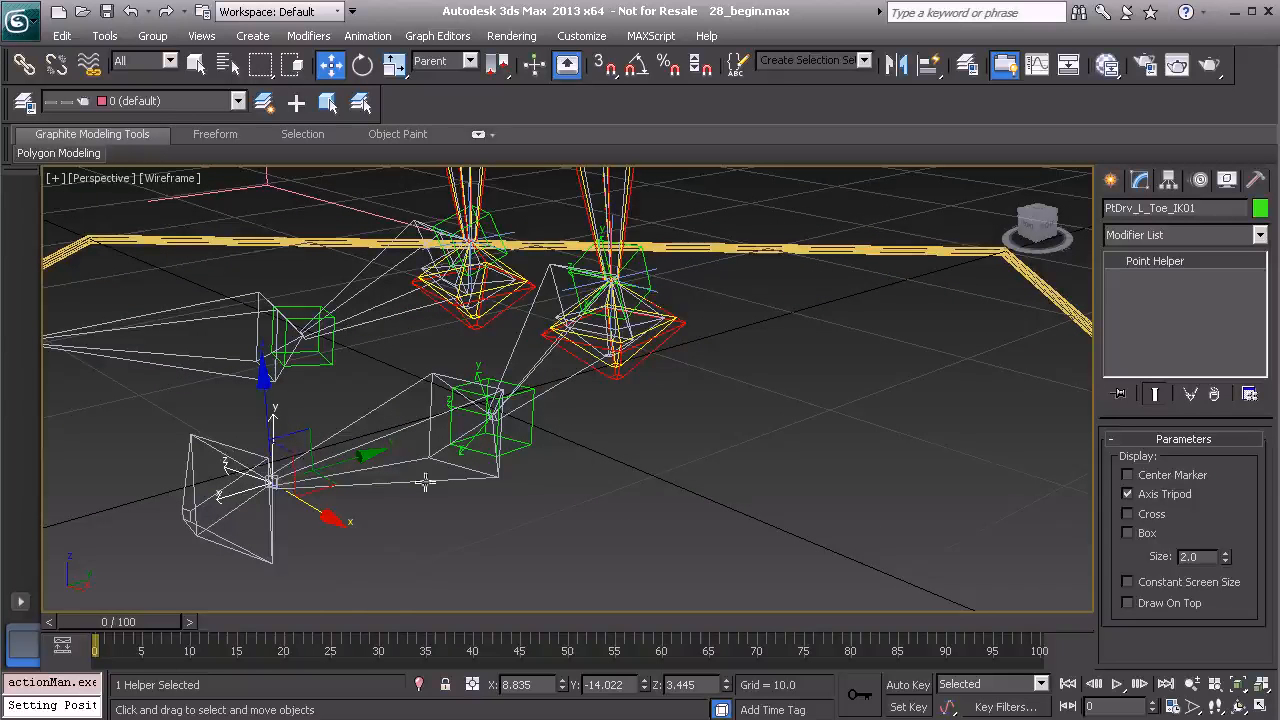
Unhide the Model layer in the layer manager to display the shoe mesh.
{"action": "left_click", "coordinate": [25, 103]}
{"action": "left_click", "coordinate": [203, 283]}
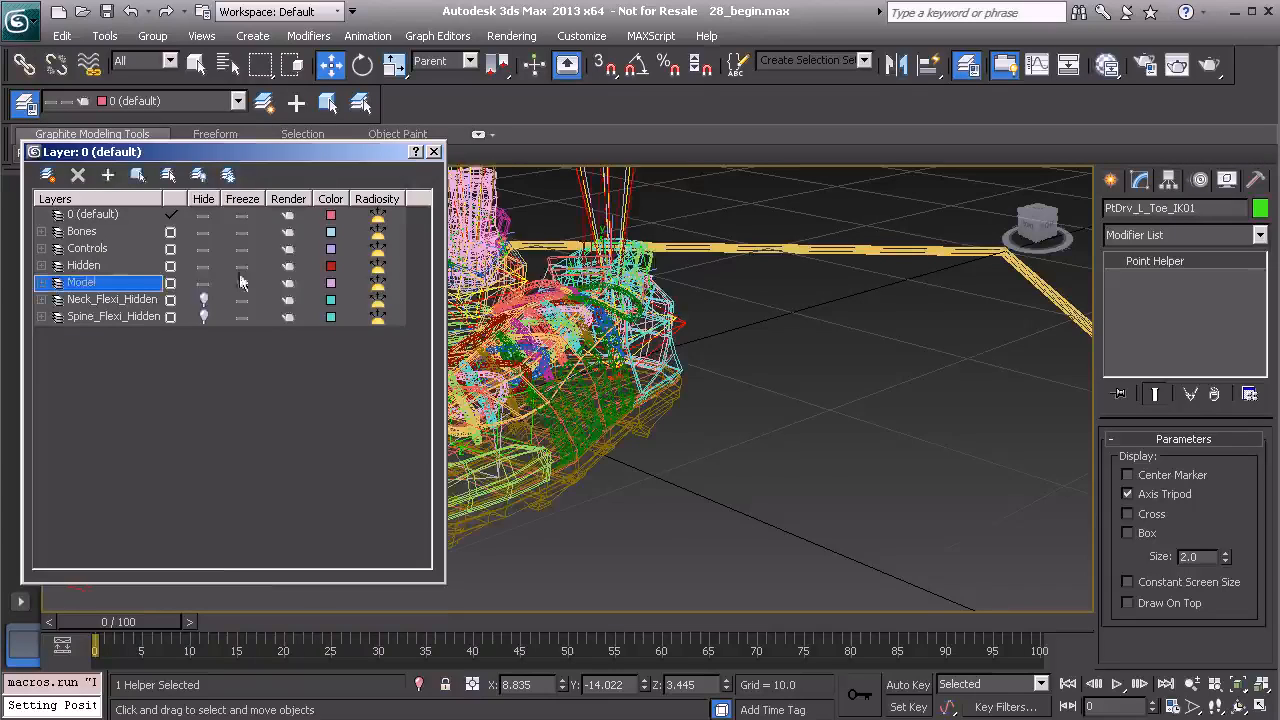
{"action": "left_click", "coordinate": [433, 151]}
{"action": "middle_click_drag", "start_coordinate": [542, 330], "coordinate": [409, 338], "text": "alt"}
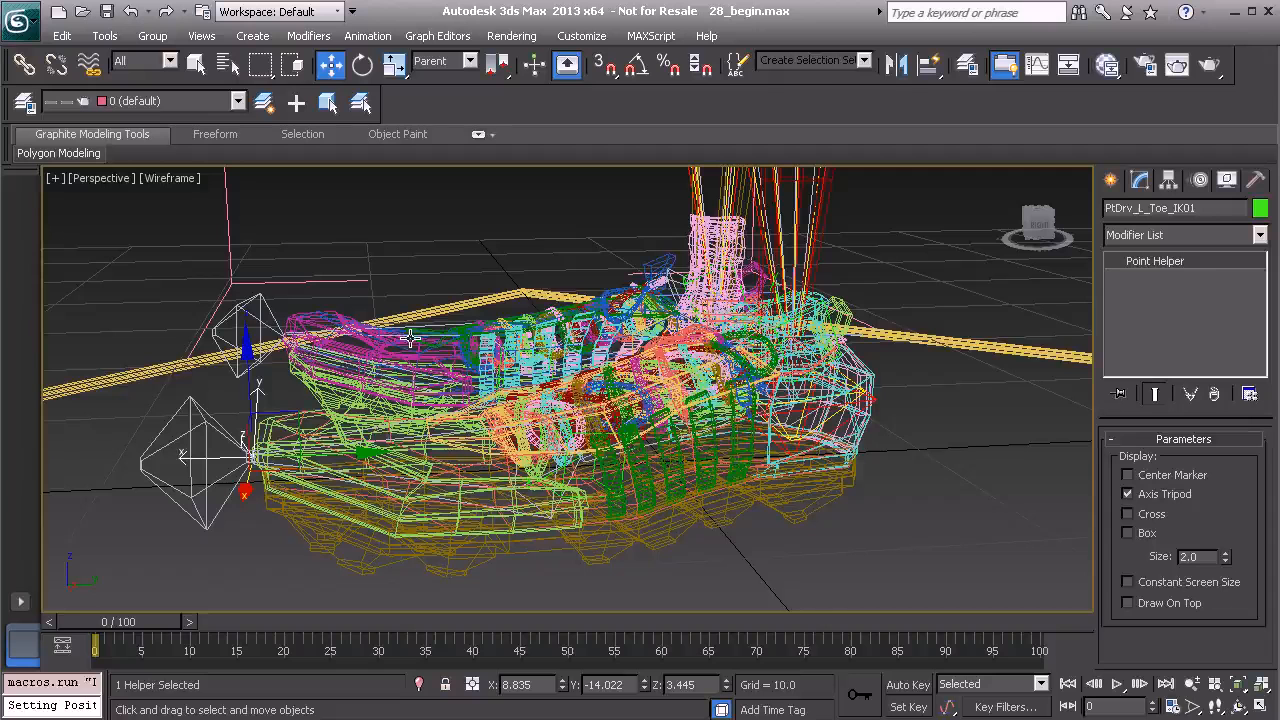
Clone the toe helper as a copy named PtDrv_L_Heel_IK01.
{"action": "key", "text": "ctrl+v"}
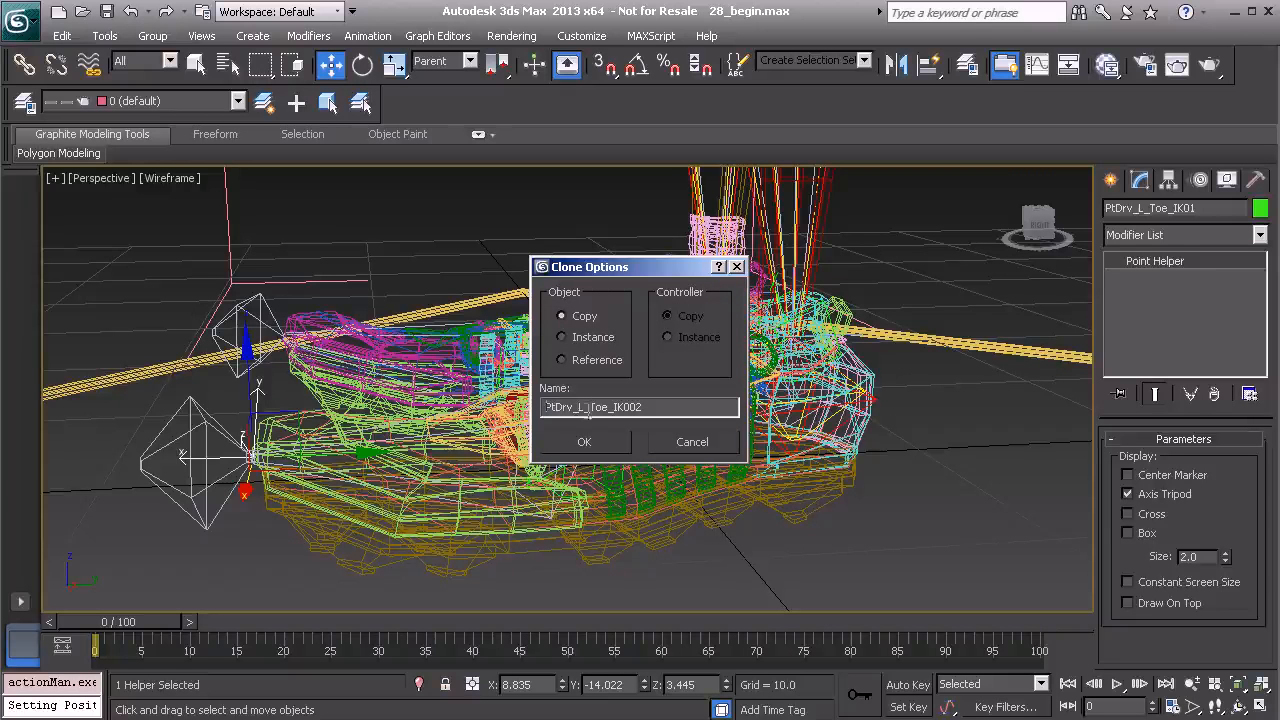
{"action": "left_click_drag", "start_coordinate": [591, 406], "coordinate": [609, 408]}
{"action": "type", "text": "Heel"}
{"action": "left_click", "coordinate": [592, 443]}
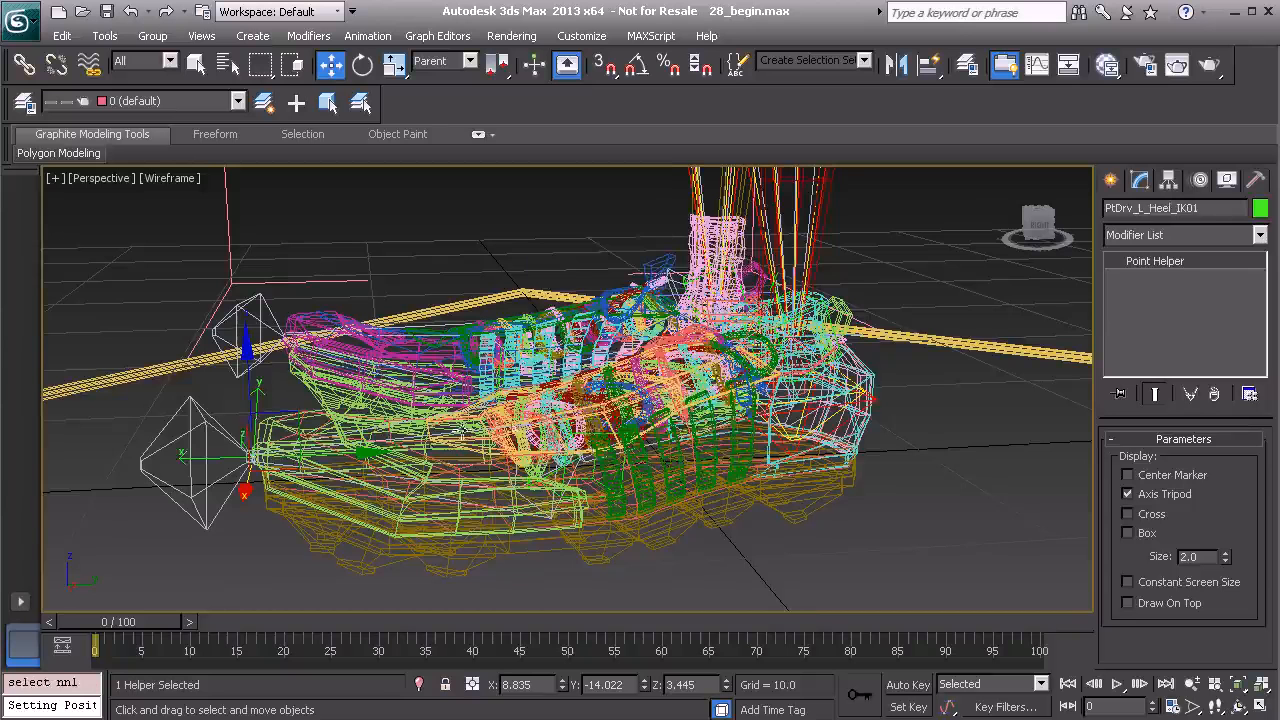
Switch to Local coordinates and move the heel helper back along its axis to the heel of the shoe.
{"action": "middle_click_drag", "start_coordinate": [292, 400], "coordinate": [348, 400]}
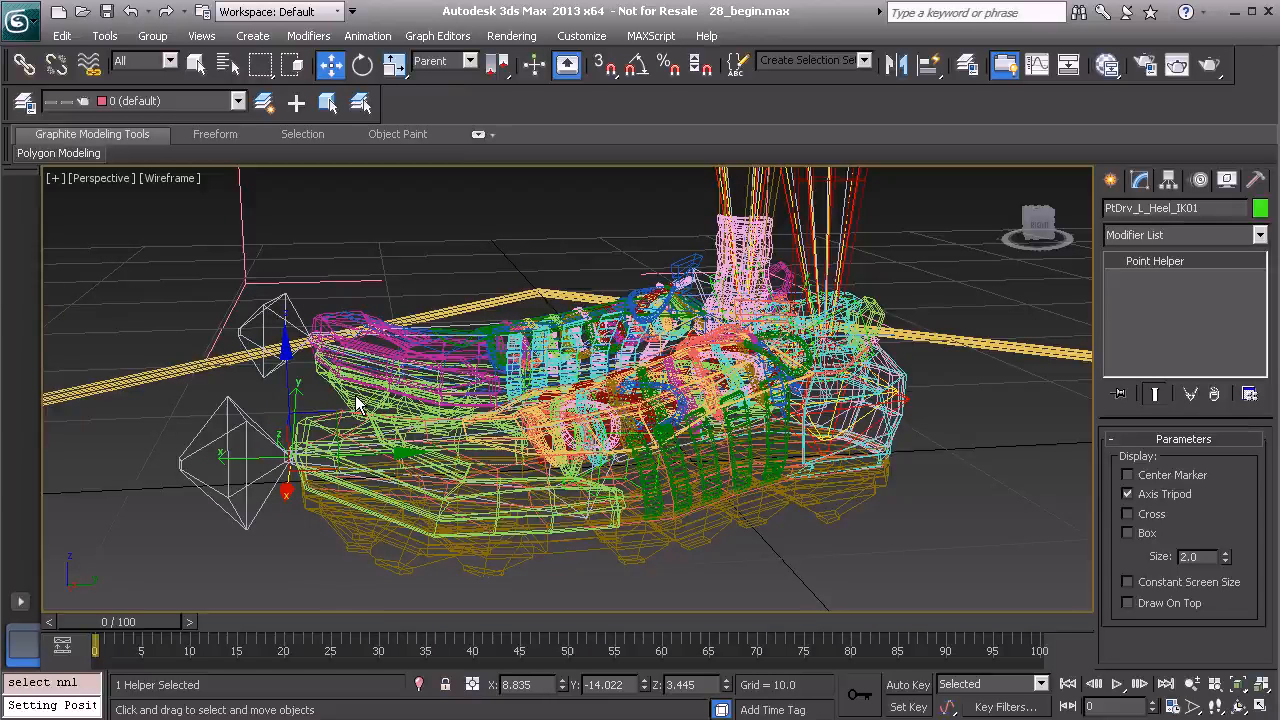
{"action": "left_click", "coordinate": [470, 62]}
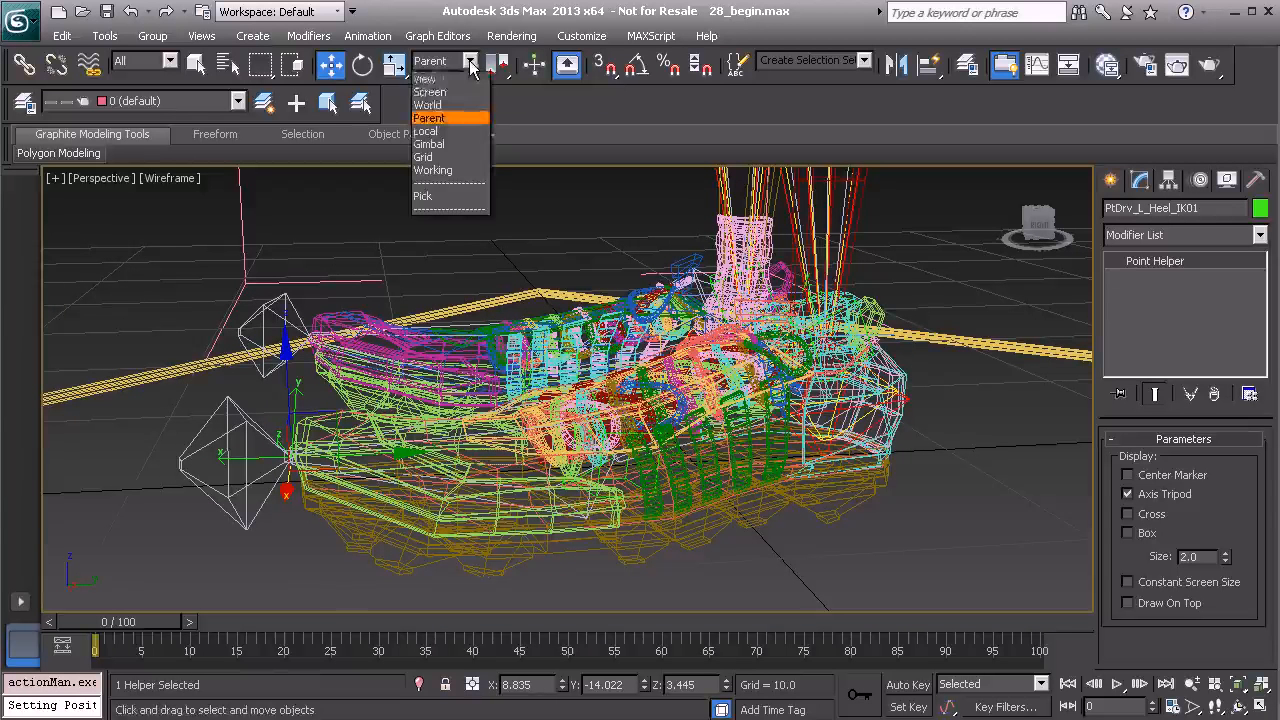
{"action": "left_click", "coordinate": [455, 131]}
{"action": "middle_click_drag", "start_coordinate": [450, 275], "coordinate": [270, 399], "text": "alt"}
{"action": "left_click_drag", "start_coordinate": [191, 407], "coordinate": [603, 503]}
{"action": "middle_click_drag", "start_coordinate": [617, 452], "coordinate": [535, 436]}
{"action": "scroll", "coordinate": [535, 440], "scroll_direction": "up", "scroll_amount": 4}
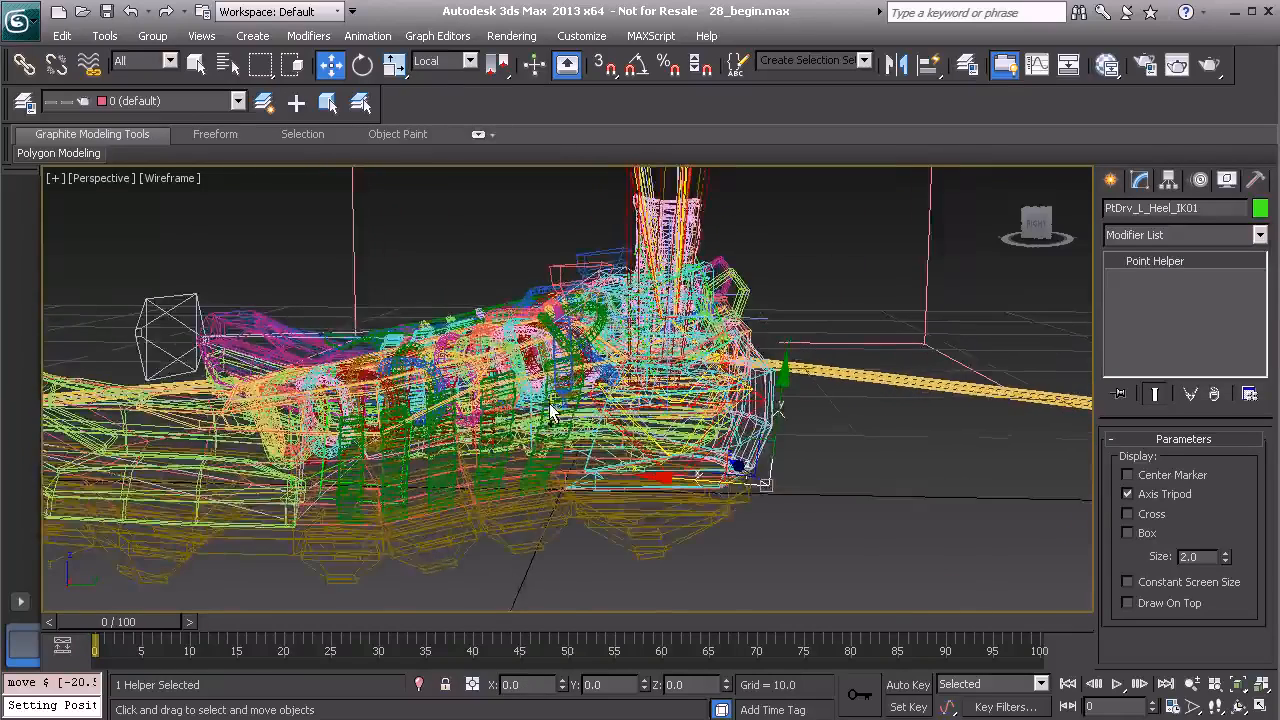
{"action": "middle_click_drag", "start_coordinate": [512, 393], "coordinate": [736, 522], "text": "alt"}
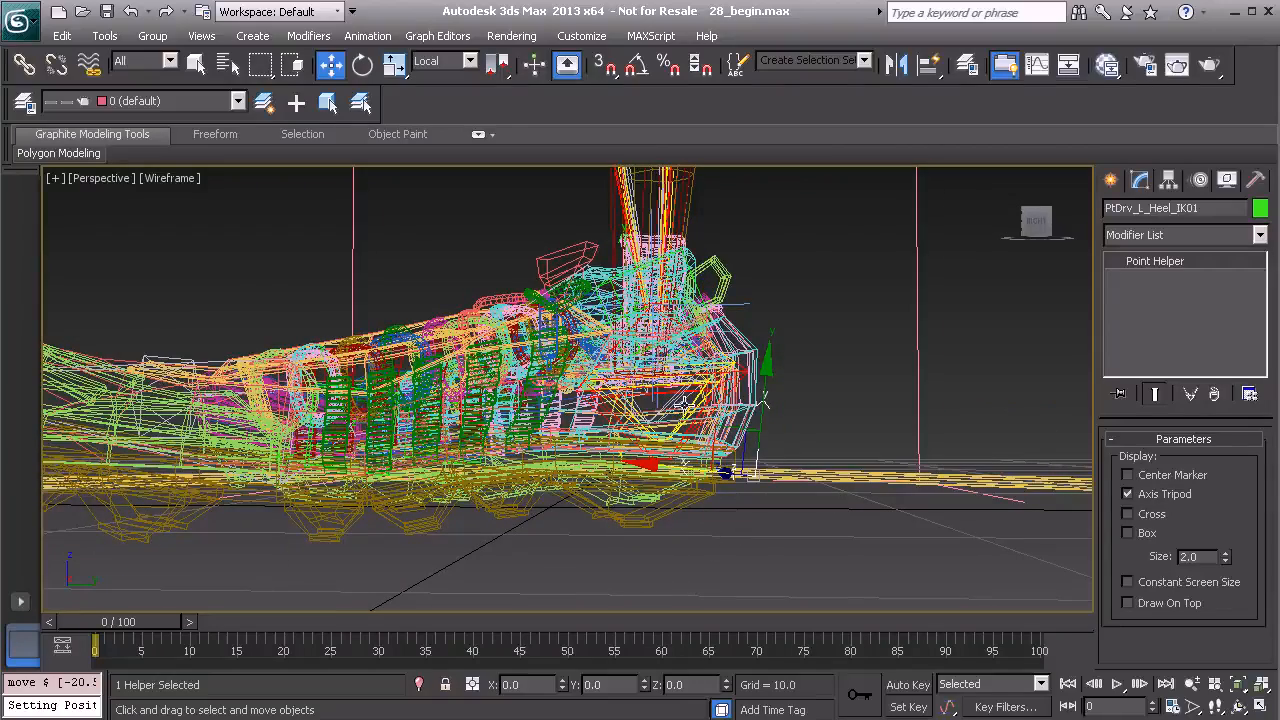
{"action": "middle_click_drag", "start_coordinate": [713, 540], "coordinate": [674, 462], "text": "alt"}
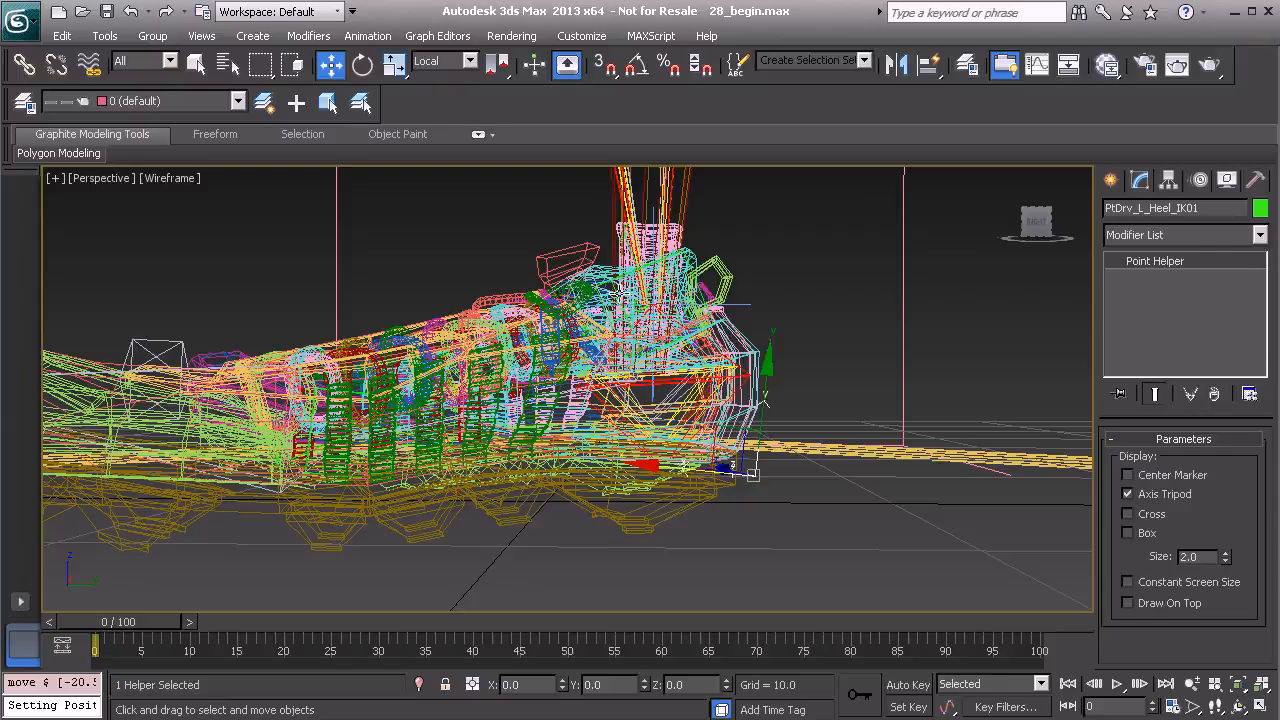
Switch to Parent coordinates and set the heel helper's Z position to 0.
{"action": "left_click", "coordinate": [449, 64]}
{"action": "left_click", "coordinate": [449, 117]}
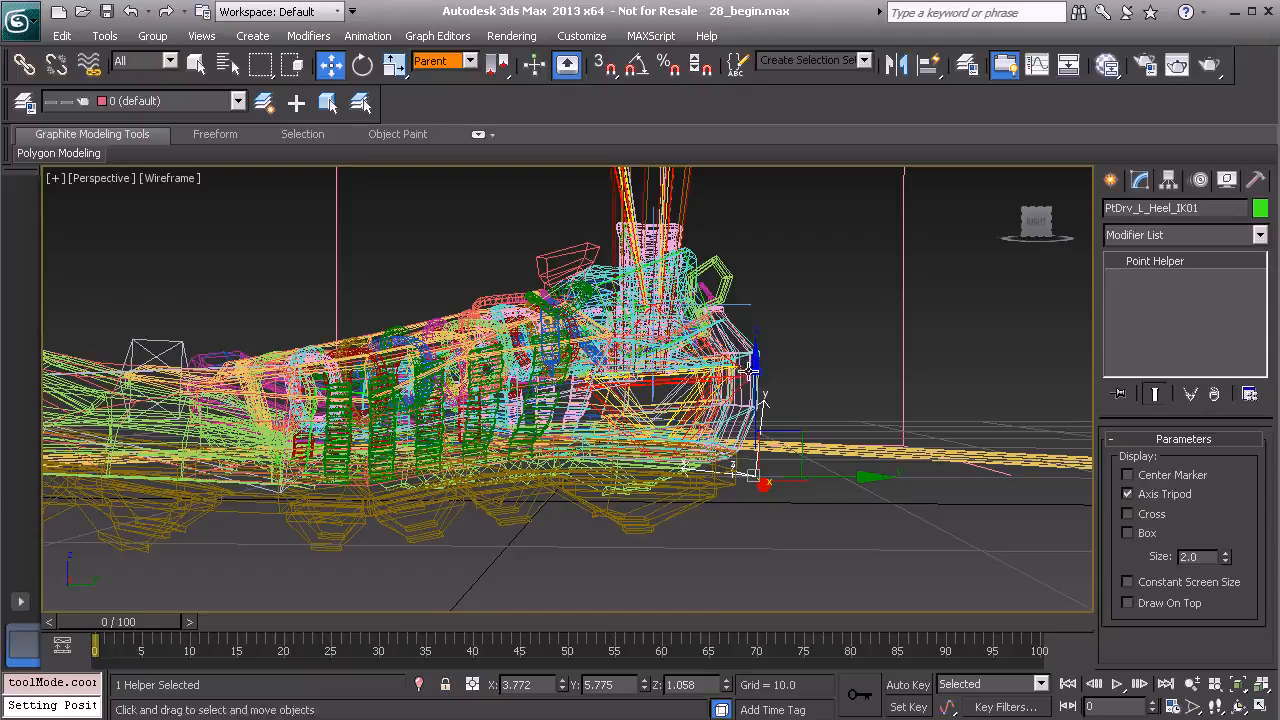
{"action": "double_click", "coordinate": [680, 684]}
{"action": "type", "text": "0"}
{"action": "key", "text": "Return"}
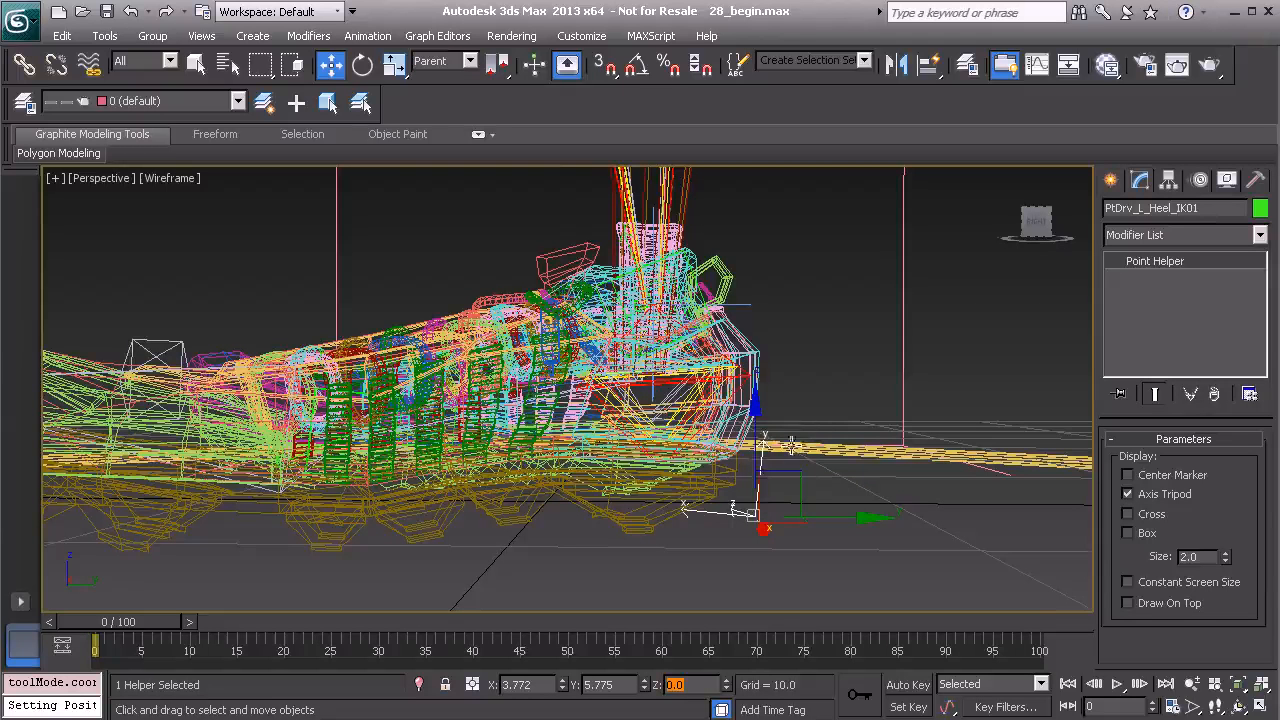
Set the heel helper's Y rotation to 0 using the Rotate tool in Gimbal mode.
{"action": "middle_click_drag", "start_coordinate": [775, 505], "coordinate": [762, 496], "text": "alt"}
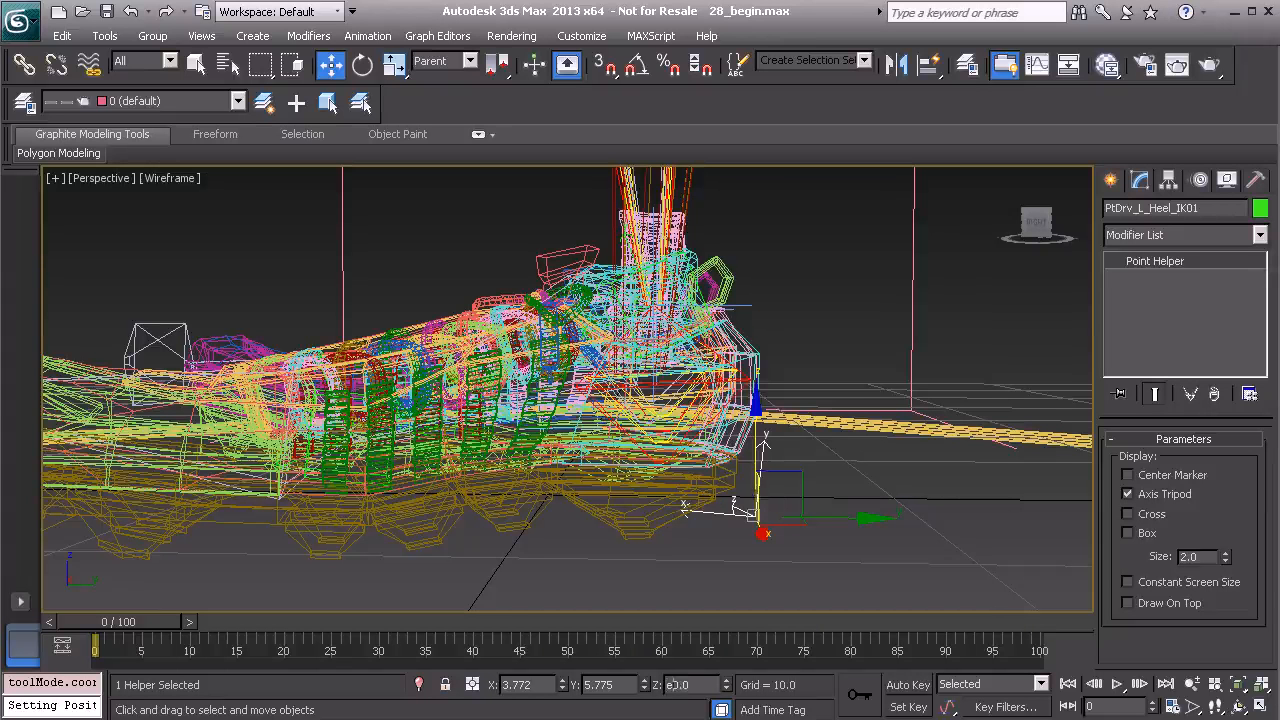
{"action": "middle_click_drag", "start_coordinate": [600, 460], "coordinate": [590, 450], "text": "alt"}
{"action": "key", "text": "e"}
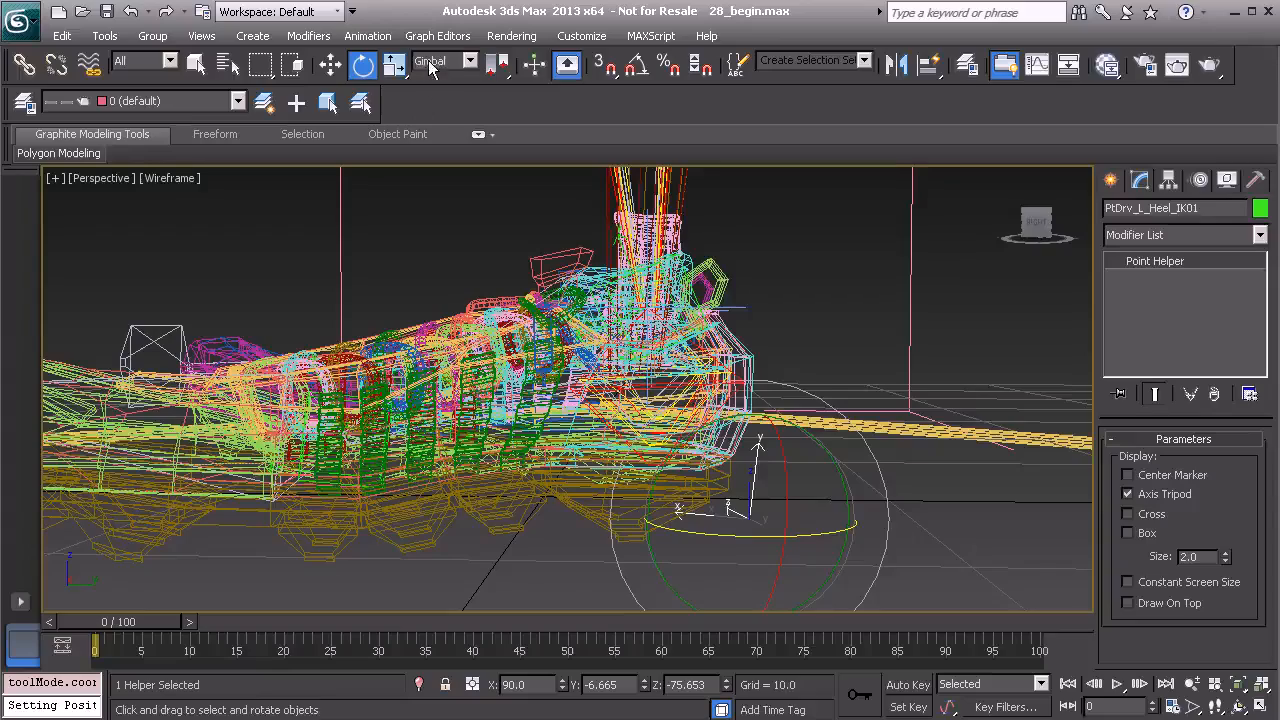
{"action": "middle_click_drag", "start_coordinate": [575, 362], "coordinate": [720, 515], "text": "alt"}
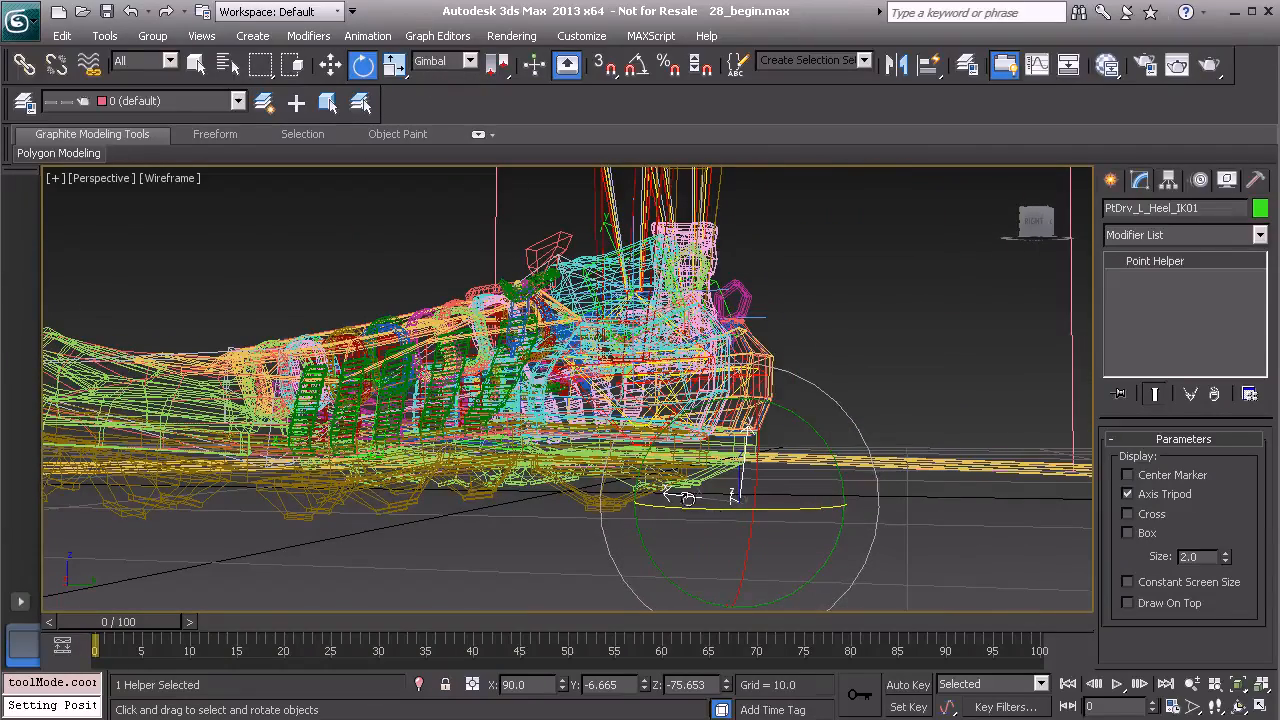
{"action": "middle_click_drag", "start_coordinate": [715, 494], "coordinate": [714, 524], "text": "alt"}
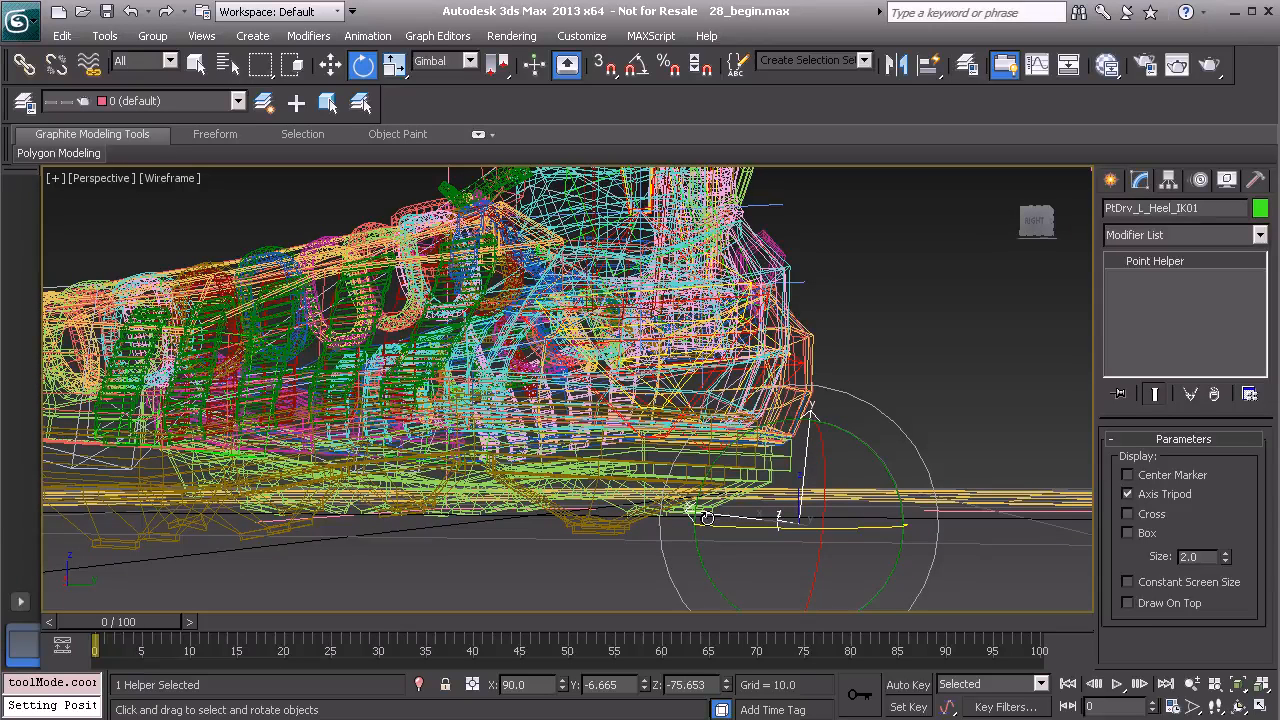
{"action": "double_click", "coordinate": [617, 687]}
{"action": "type", "text": "0"}
{"action": "key", "text": "Return"}
{"action": "middle_click_drag", "start_coordinate": [778, 490], "coordinate": [677, 454], "text": "alt"}
{"action": "key", "text": "w"}
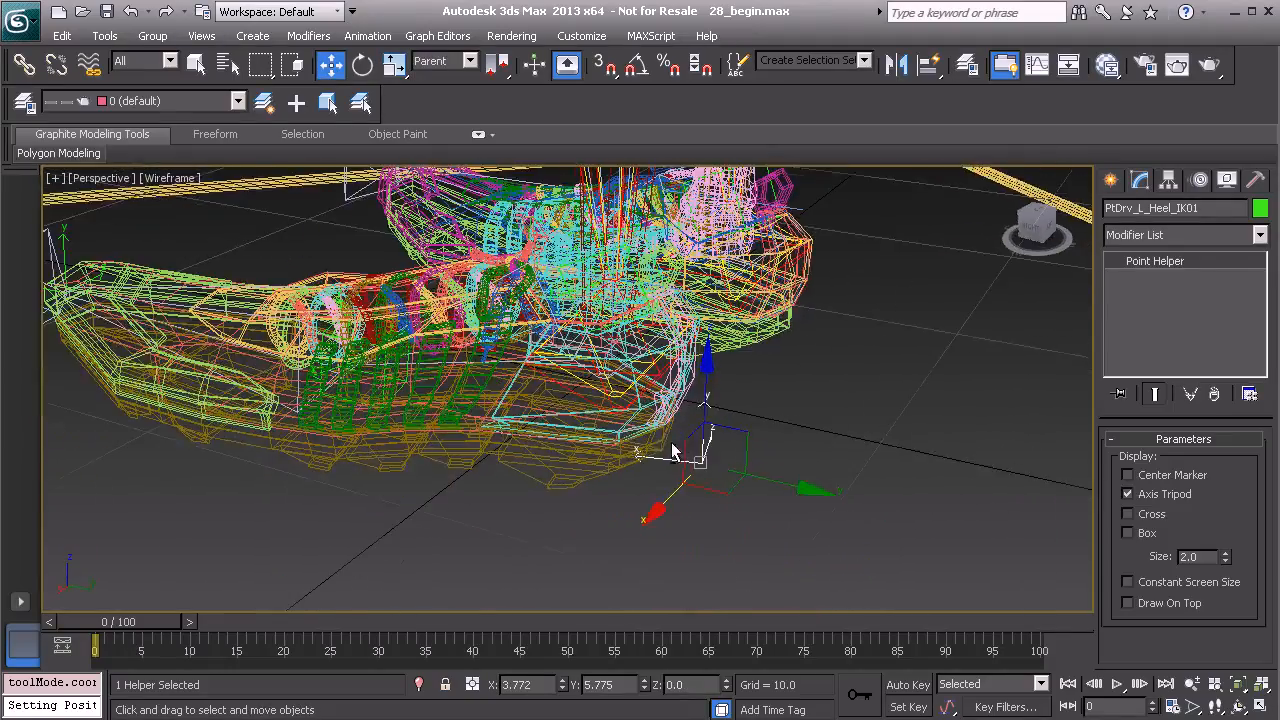
Switch to Local coordinates and nudge the heel helper along its local X axis.
{"action": "left_click", "coordinate": [469, 62]}
{"action": "left_click", "coordinate": [441, 135]}
{"action": "middle_click_drag", "start_coordinate": [596, 361], "coordinate": [636, 441], "text": "alt"}
{"action": "left_click_drag", "start_coordinate": [593, 458], "coordinate": [581, 460]}
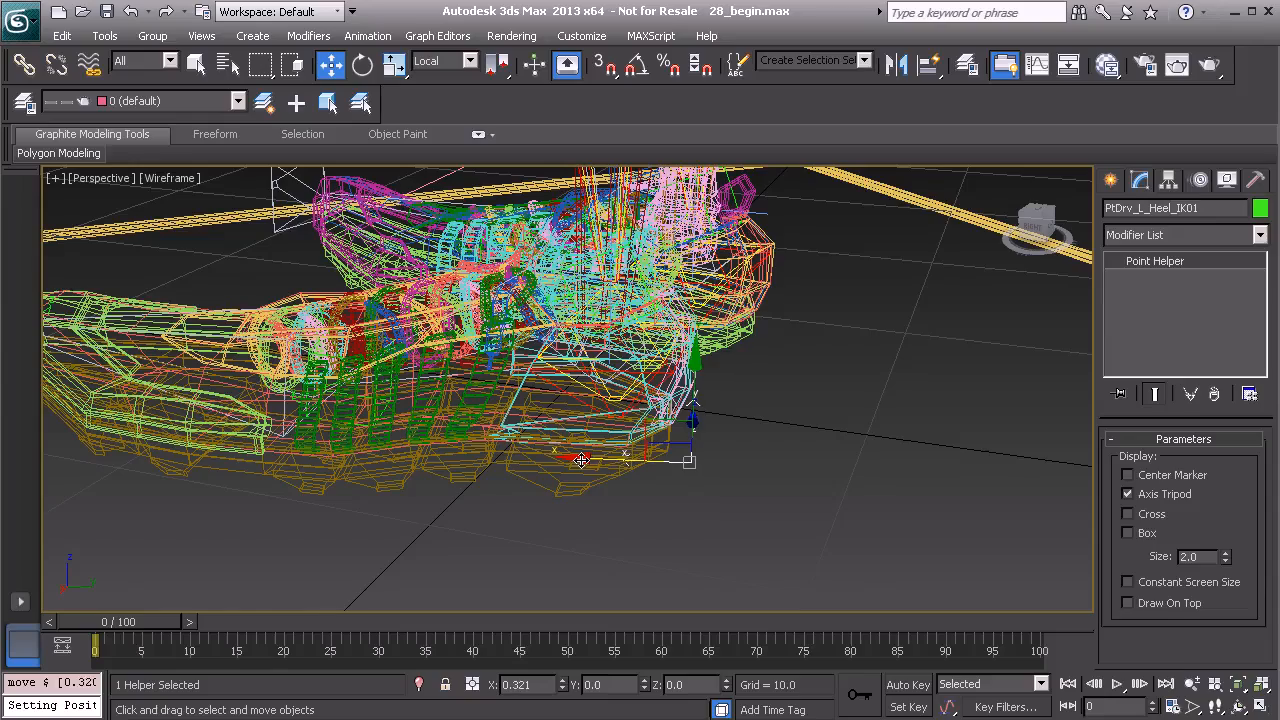
{"action": "middle_click_drag", "start_coordinate": [581, 460], "coordinate": [646, 478], "text": "alt"}
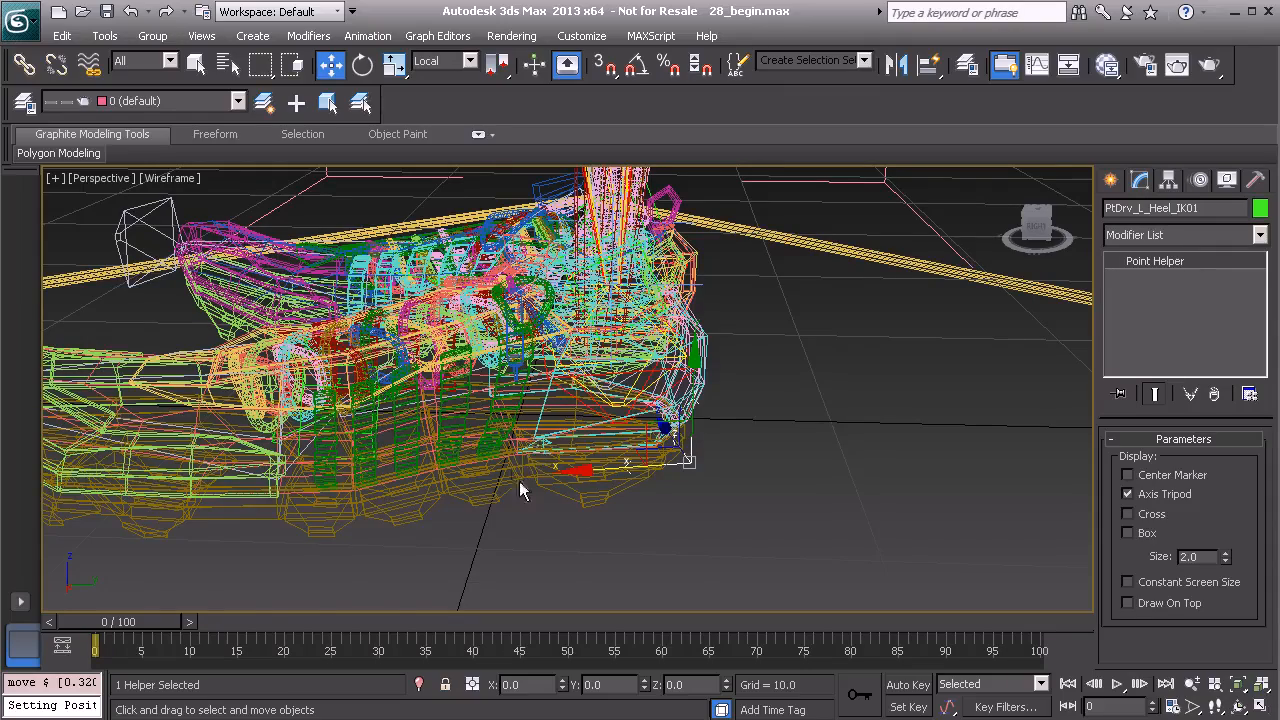
{"action": "middle_click_drag", "start_coordinate": [460, 480], "coordinate": [627, 391], "text": "alt"}
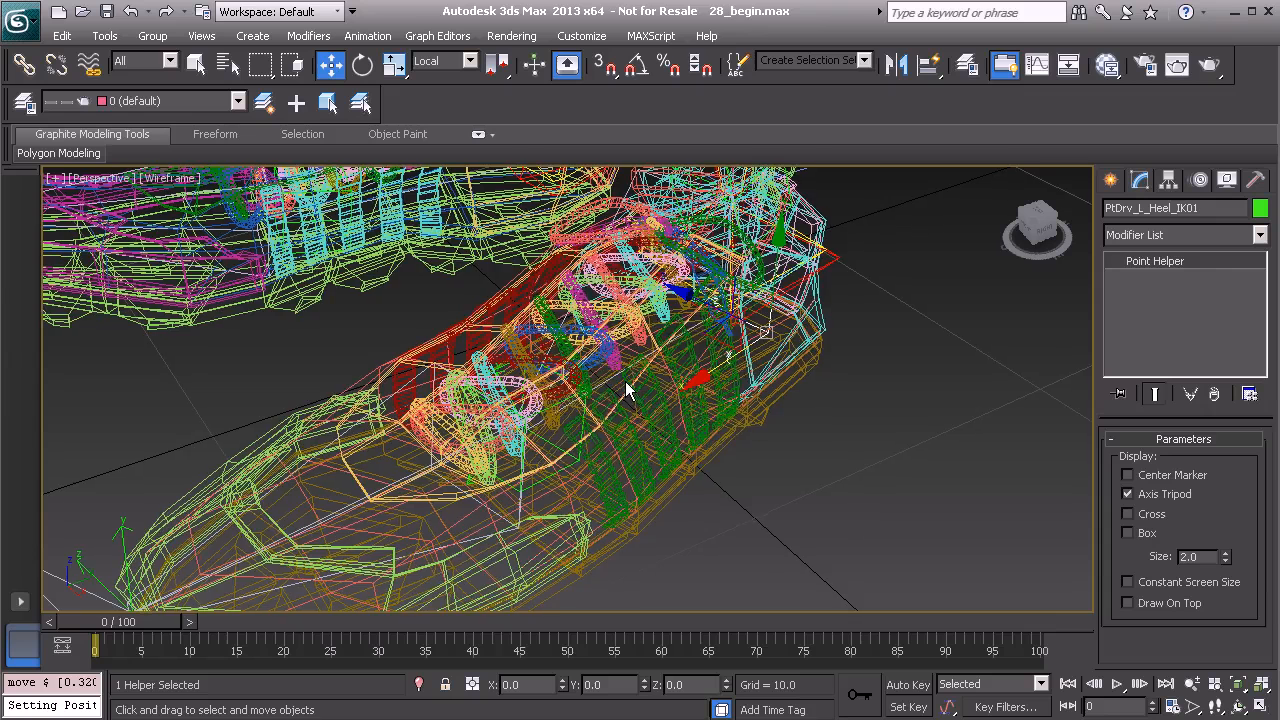
Clone the heel helper as a copy named PtDrv_L_BankLeft_IK01.
{"action": "key", "text": "ctrl+v"}
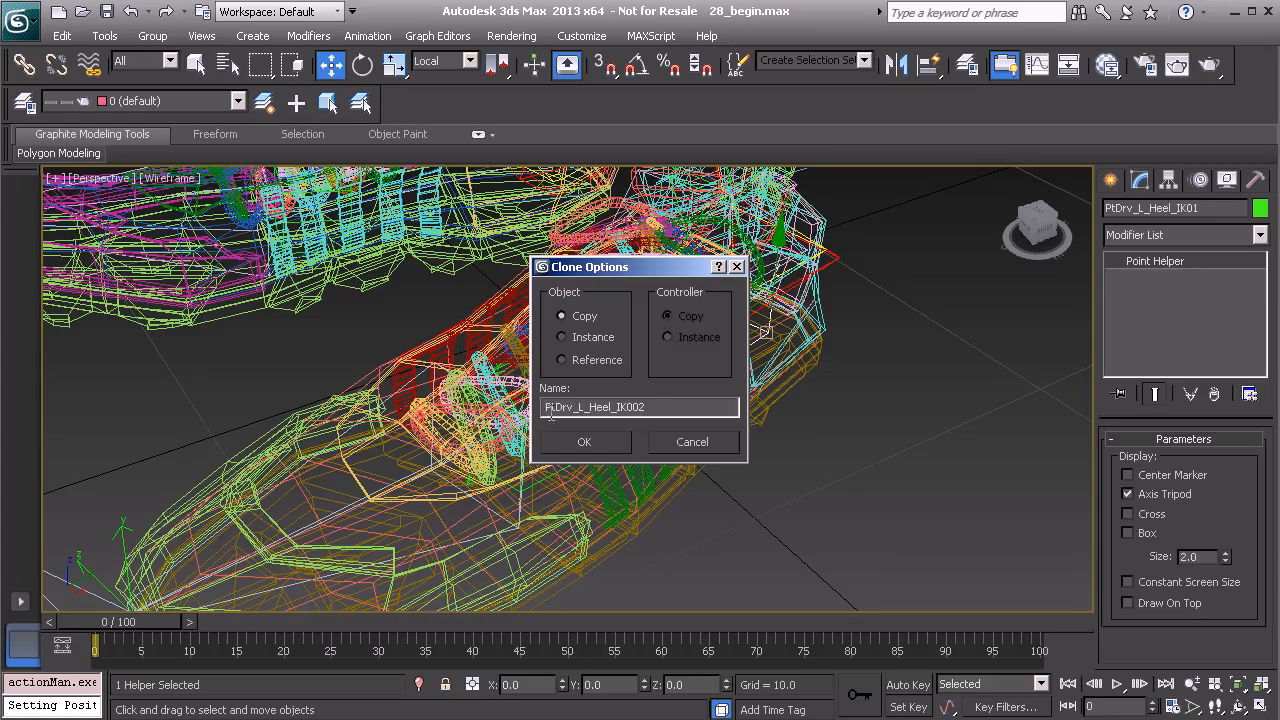
{"action": "left_click_drag", "start_coordinate": [590, 406], "coordinate": [613, 404]}
{"action": "type", "text": "Ban"}
{"action": "type", "text": "kLeft"}
{"action": "left_click", "coordinate": [589, 446]}
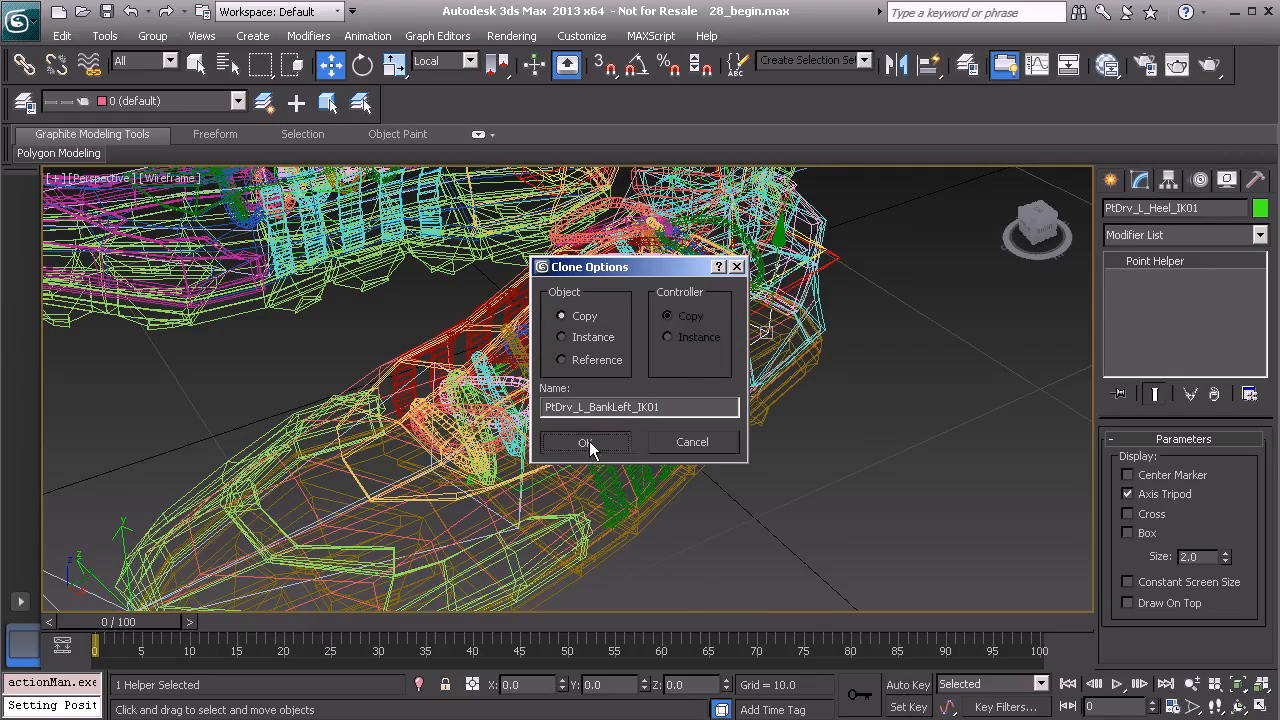
Move the bank-left helper to the outer edge of the foot and rotate it to about -72° on Z.
{"action": "mouse_move", "coordinate": [794, 398]}
{"action": "middle_mouse_down", "text": "alt"}
{"action": "mouse_move", "coordinate": [720, 427]}
{"action": "mouse_move", "coordinate": [697, 459]}
{"action": "middle_mouse_up", "text": "alt"}
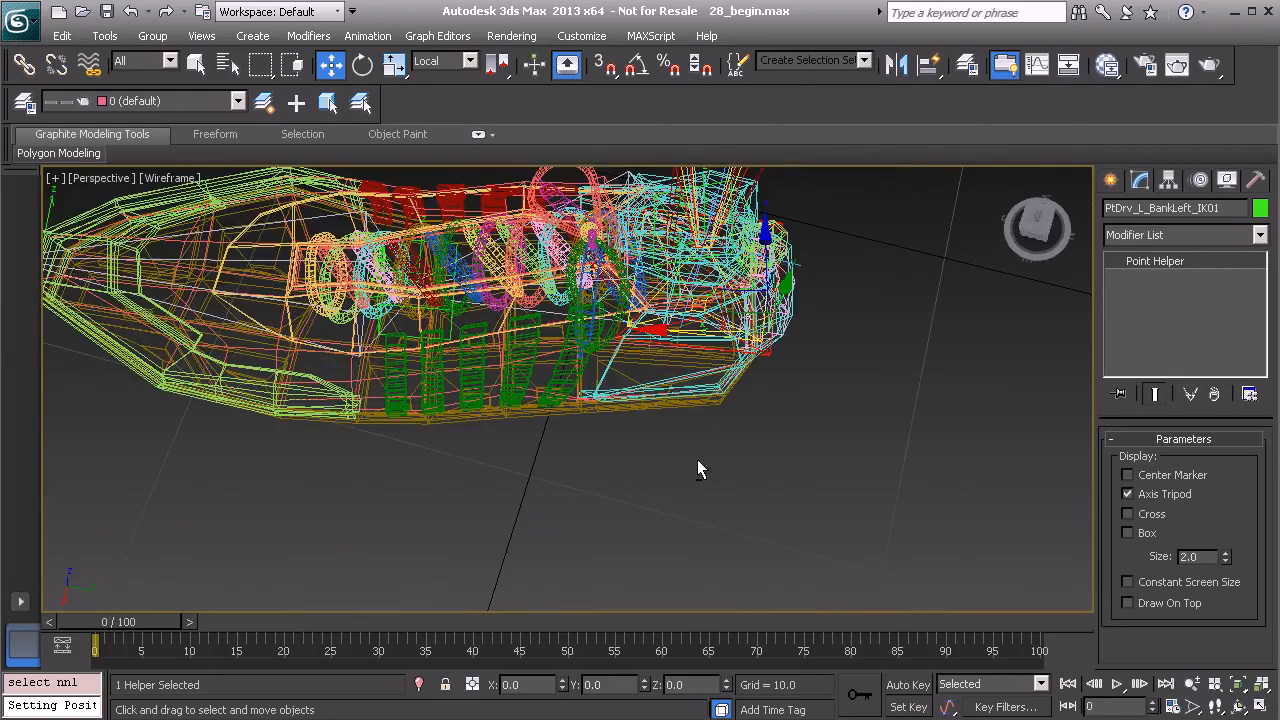
{"action": "left_click_drag", "start_coordinate": [720, 287], "coordinate": [428, 380]}
{"action": "middle_click_drag", "start_coordinate": [535, 470], "coordinate": [637, 480], "text": "alt"}
{"action": "key", "text": "e"}
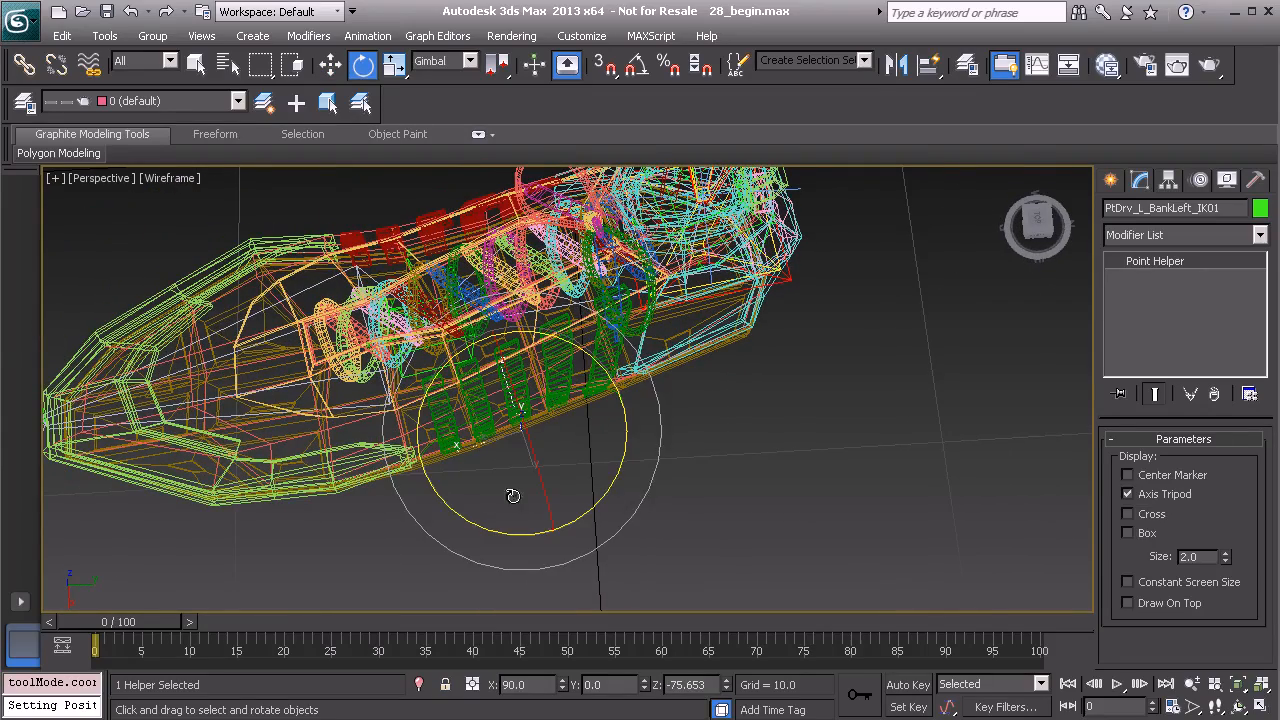
{"action": "left_click_drag", "start_coordinate": [459, 514], "coordinate": [466, 517]}
{"action": "middle_click_drag", "start_coordinate": [666, 518], "coordinate": [631, 506], "text": "alt"}
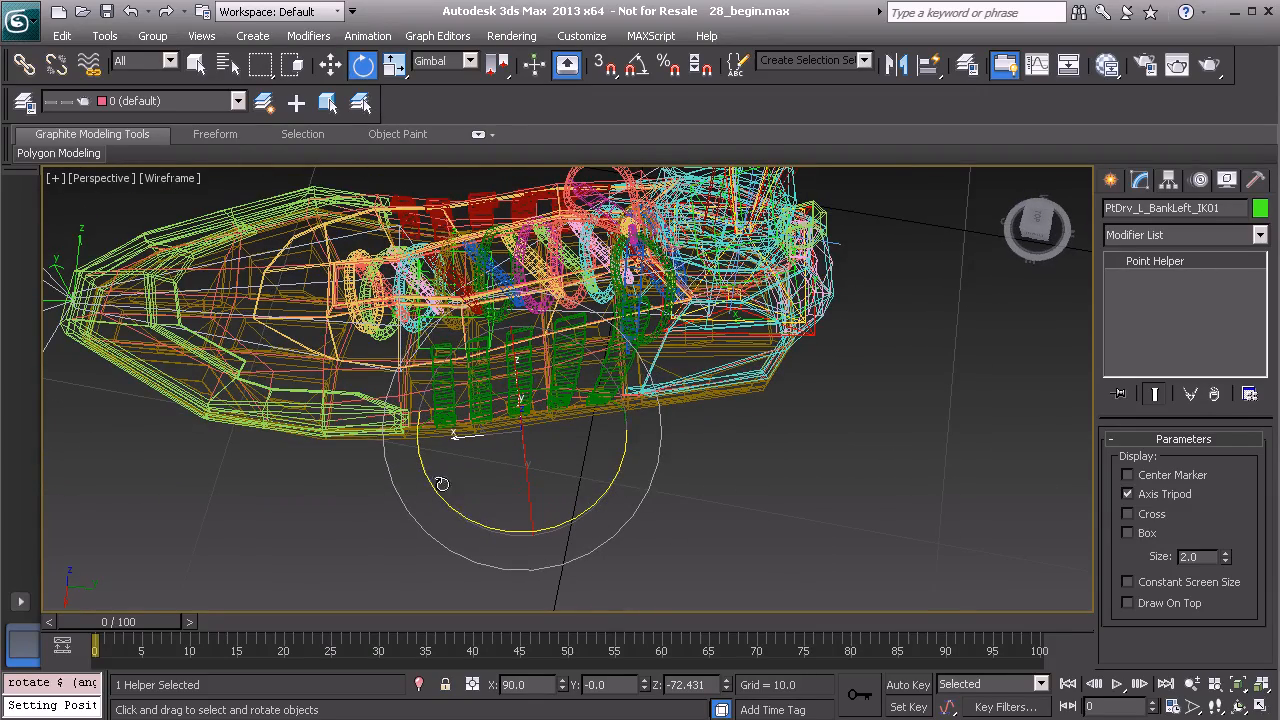
{"action": "middle_click_drag", "start_coordinate": [457, 508], "coordinate": [682, 453], "text": "alt"}
Clone the bank-left helper as a copy named PtDrv_L_BankRight_IK01.
{"action": "key", "text": "ctrl+v"}
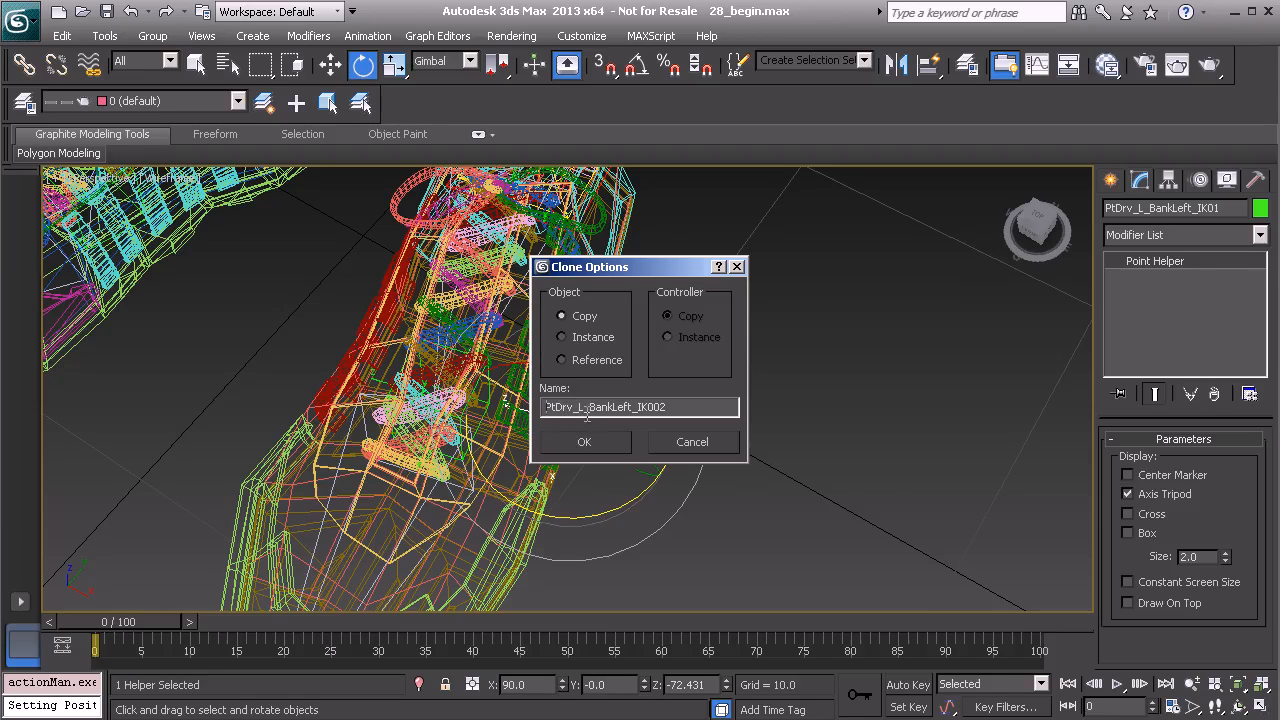
{"action": "left_click", "coordinate": [632, 409]}
{"action": "type", "text": "Righ"}
{"action": "left_click", "coordinate": [602, 444]}
{"action": "middle_click_drag", "start_coordinate": [600, 455], "coordinate": [659, 451]}
Move the bank-right helper to the inner edge of the foot and rotate it to match that side.
{"action": "key", "text": "w"}
{"action": "left_click_drag", "start_coordinate": [543, 400], "coordinate": [323, 364]}
{"action": "middle_click_drag", "start_coordinate": [345, 381], "coordinate": [421, 382], "text": "alt"}
{"action": "left_click_drag", "start_coordinate": [325, 431], "coordinate": [350, 427]}
{"action": "middle_click_drag", "start_coordinate": [352, 427], "coordinate": [525, 466], "text": "alt"}
{"action": "key", "text": "e"}
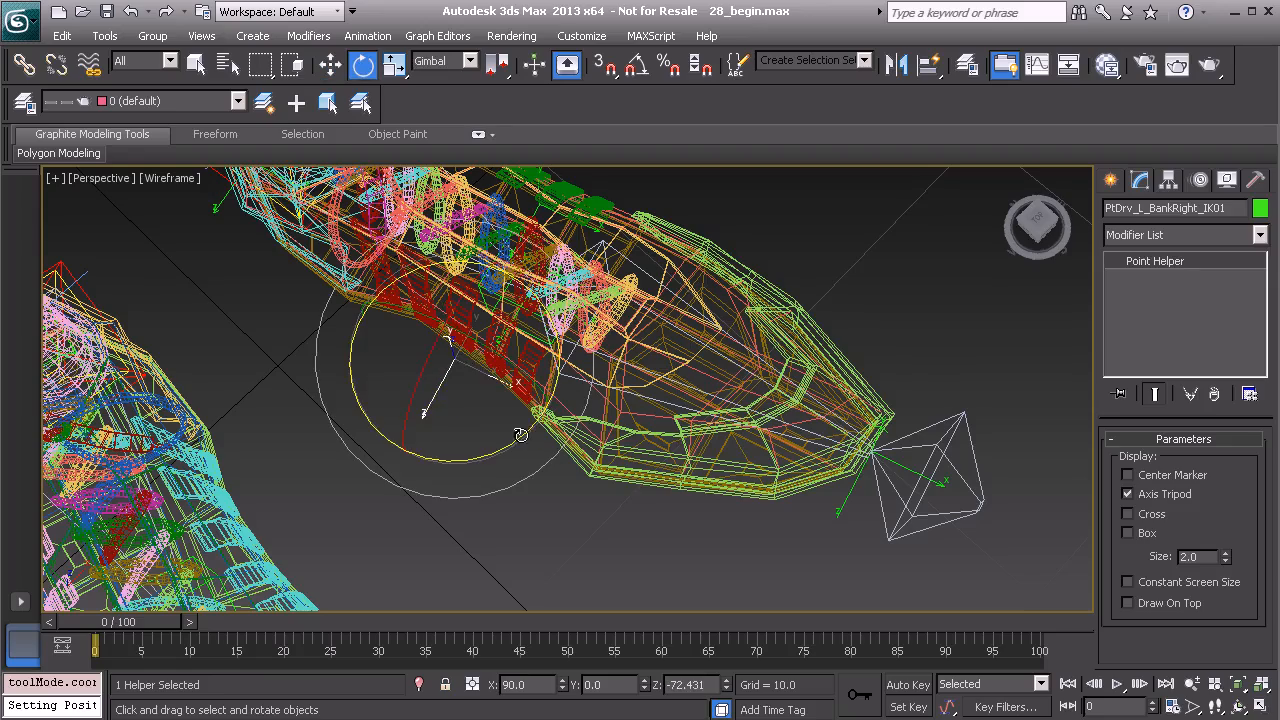
{"action": "left_click_drag", "start_coordinate": [518, 436], "coordinate": [512, 447]}
{"action": "middle_click_drag", "start_coordinate": [512, 446], "coordinate": [368, 352], "text": "alt"}
{"action": "scroll", "coordinate": [495, 365], "scroll_direction": "up", "scroll_amount": 5}
Fine-tune the bank-right helper's position along its local axes at the sole's inner edge.
{"action": "key", "text": "w"}
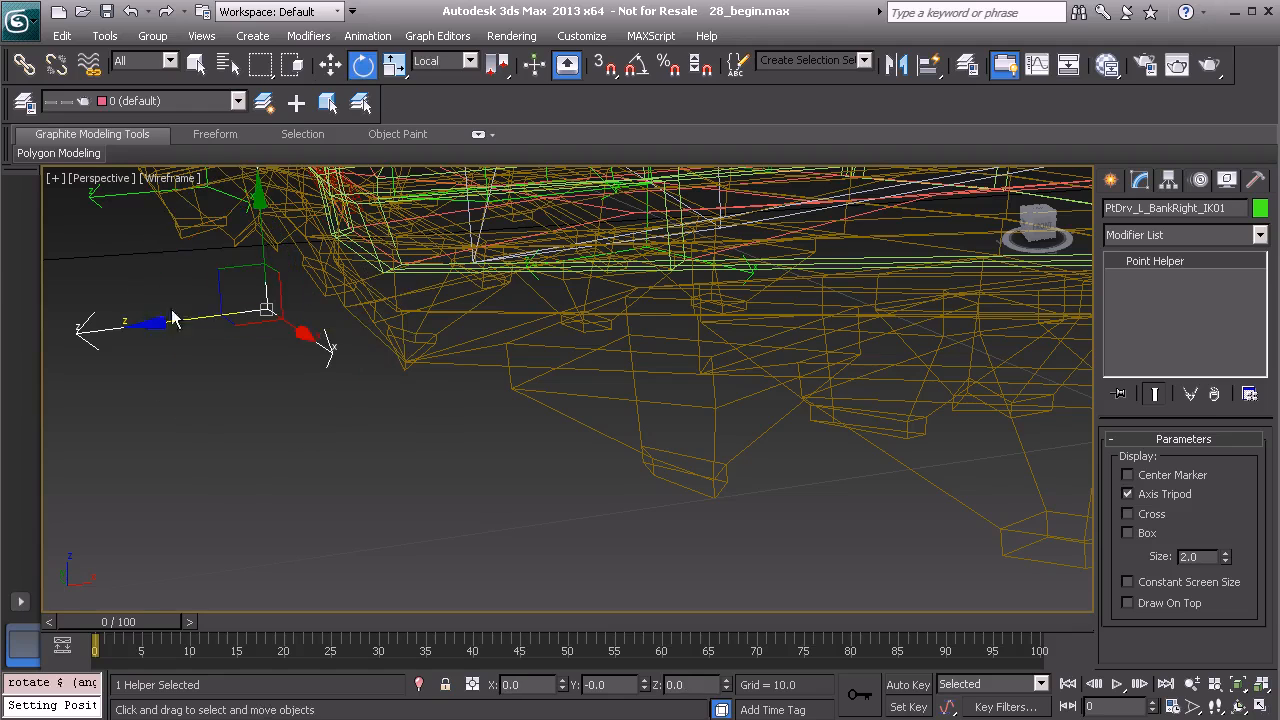
{"action": "left_click_drag", "start_coordinate": [149, 329], "coordinate": [191, 333]}
{"action": "middle_click_drag", "start_coordinate": [357, 327], "coordinate": [430, 280], "text": "alt"}
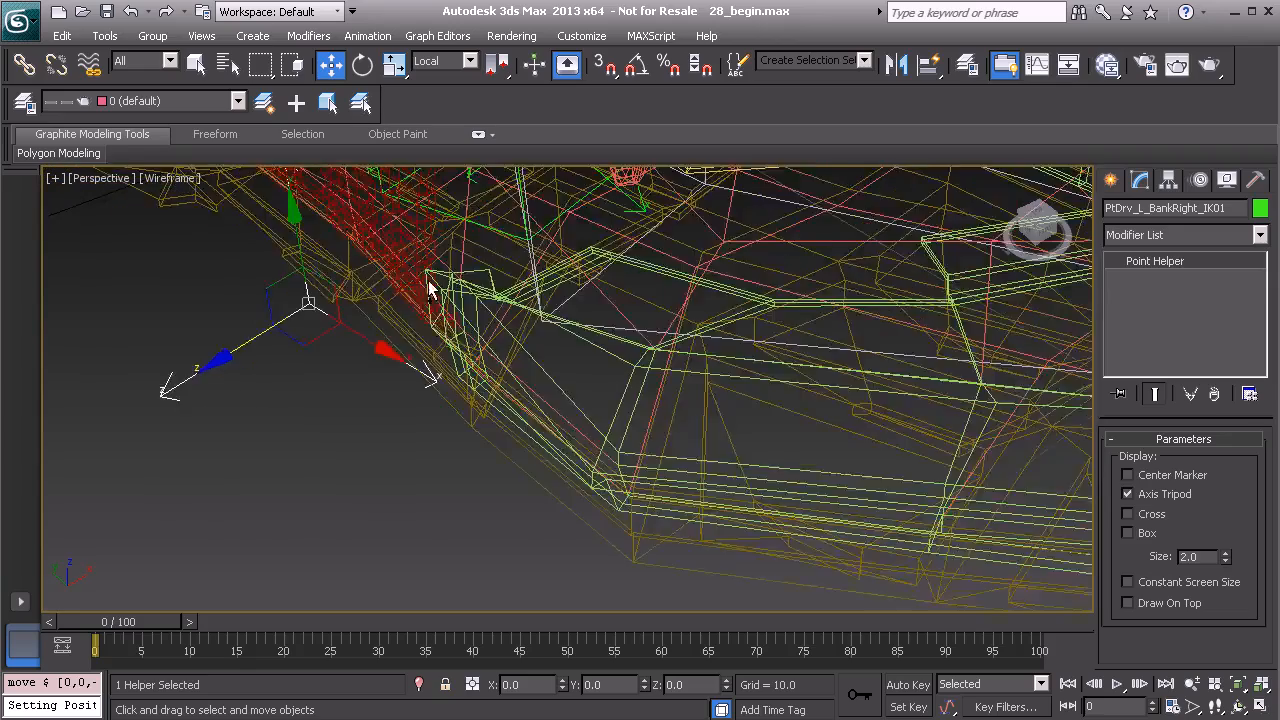
{"action": "scroll", "coordinate": [436, 285], "scroll_direction": "down", "scroll_amount": 7}
{"action": "middle_click_drag", "start_coordinate": [544, 381], "coordinate": [652, 416], "text": "alt"}
{"action": "scroll", "coordinate": [565, 388], "scroll_direction": "up", "scroll_amount": 5}
{"action": "scroll", "coordinate": [652, 416], "scroll_direction": "up", "scroll_amount": 4}
Select the bank-left helper and move it along its local axis to the sole's outer edge.
{"action": "left_click", "coordinate": [685, 346]}
{"action": "middle_click_drag", "start_coordinate": [685, 346], "coordinate": [565, 445], "text": "alt"}
{"action": "scroll", "coordinate": [652, 405], "scroll_direction": "down", "scroll_amount": 2}
{"action": "scroll", "coordinate": [608, 450], "scroll_direction": "down", "scroll_amount": 4}
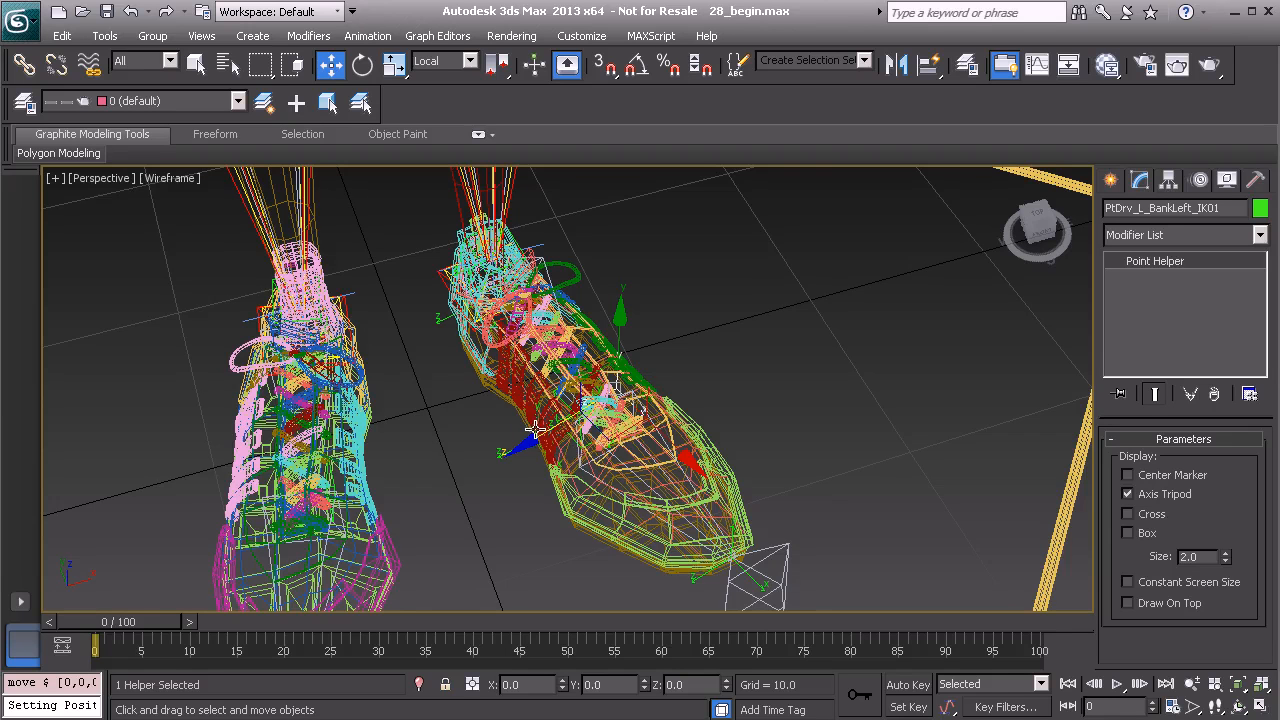
Hide the Model layer so the foot bones and helpers can be worked on without the shoe mesh.
{"action": "middle_click_drag", "start_coordinate": [535, 422], "coordinate": [511, 370]}
{"action": "middle_click_drag", "start_coordinate": [567, 335], "coordinate": [600, 350]}
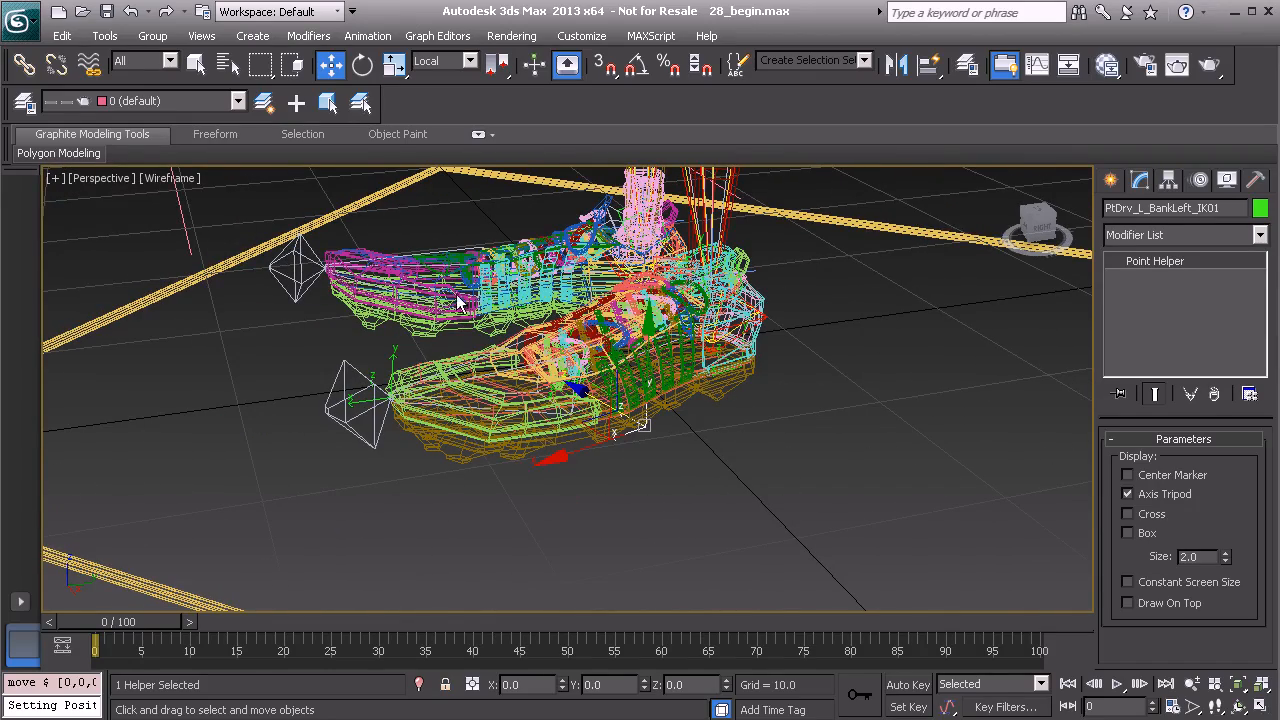
{"action": "left_click", "coordinate": [24, 104]}
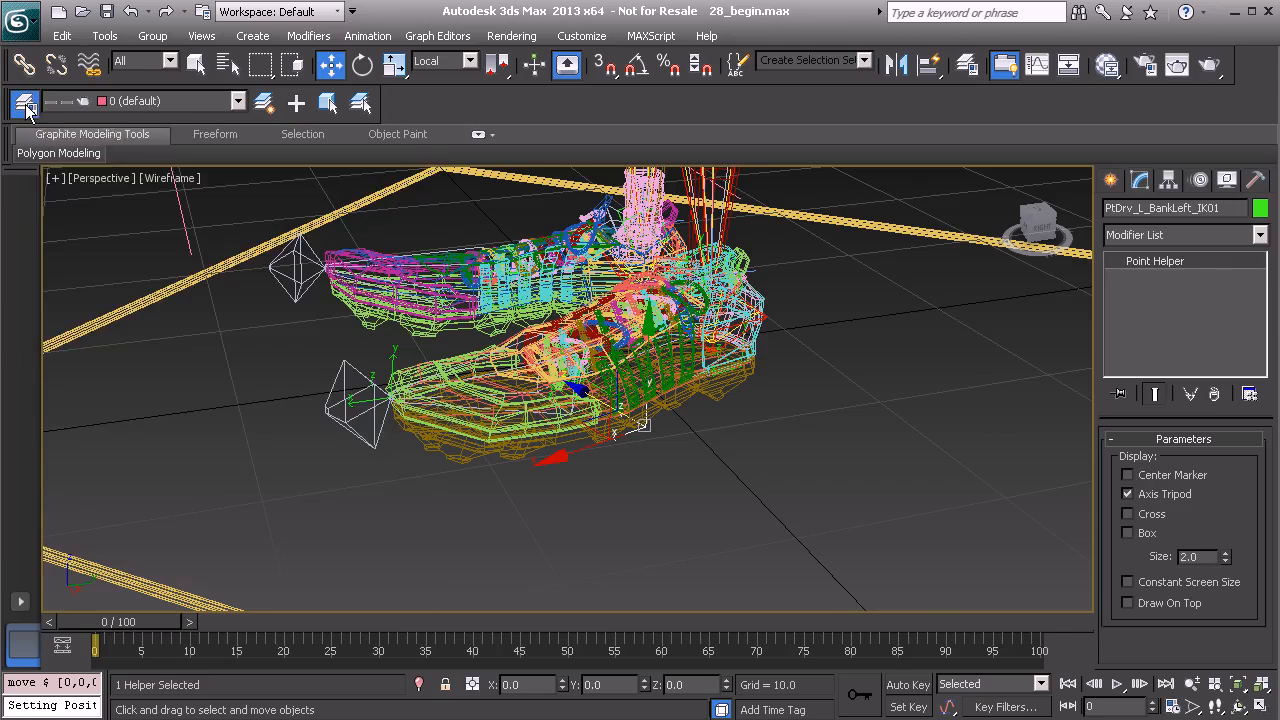
{"action": "left_click", "coordinate": [204, 284]}
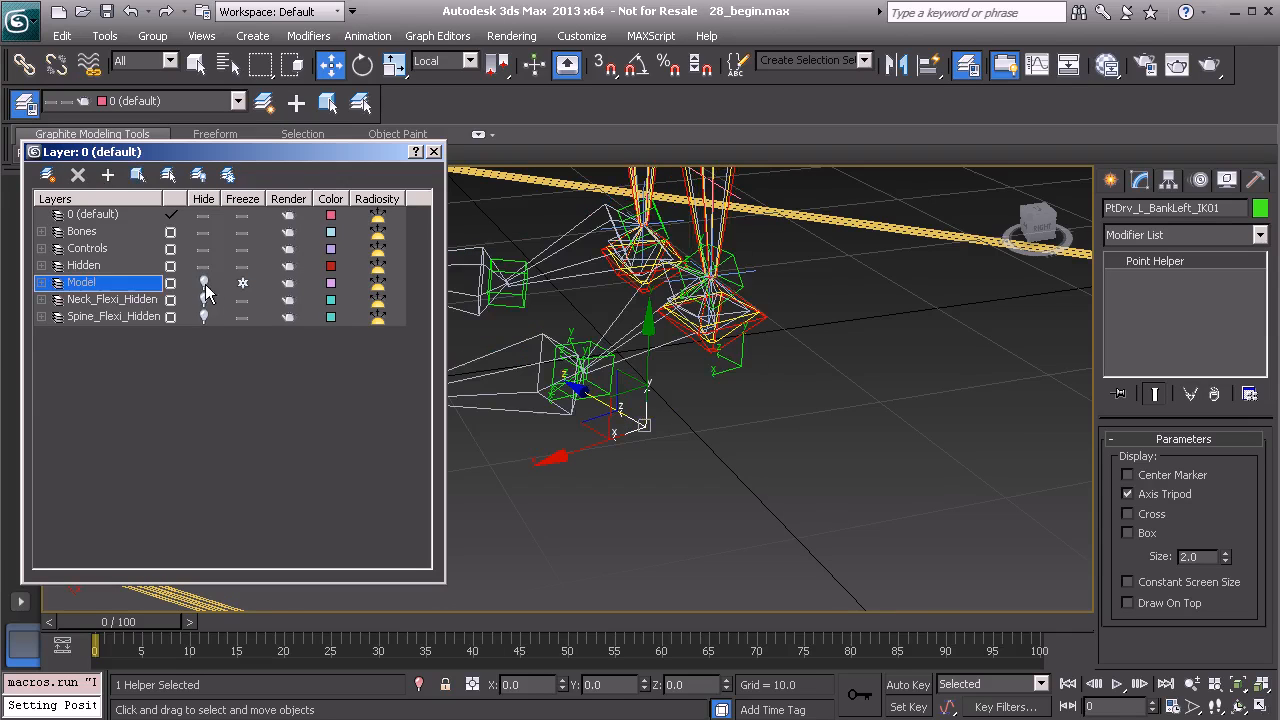
{"action": "left_click", "coordinate": [435, 152]}
Clone the left ankle helper as a copy named PtDrv_R_Ankle_IK01.
{"action": "middle_click_drag", "start_coordinate": [508, 314], "coordinate": [606, 320], "text": "alt"}
{"action": "left_click", "coordinate": [597, 318]}
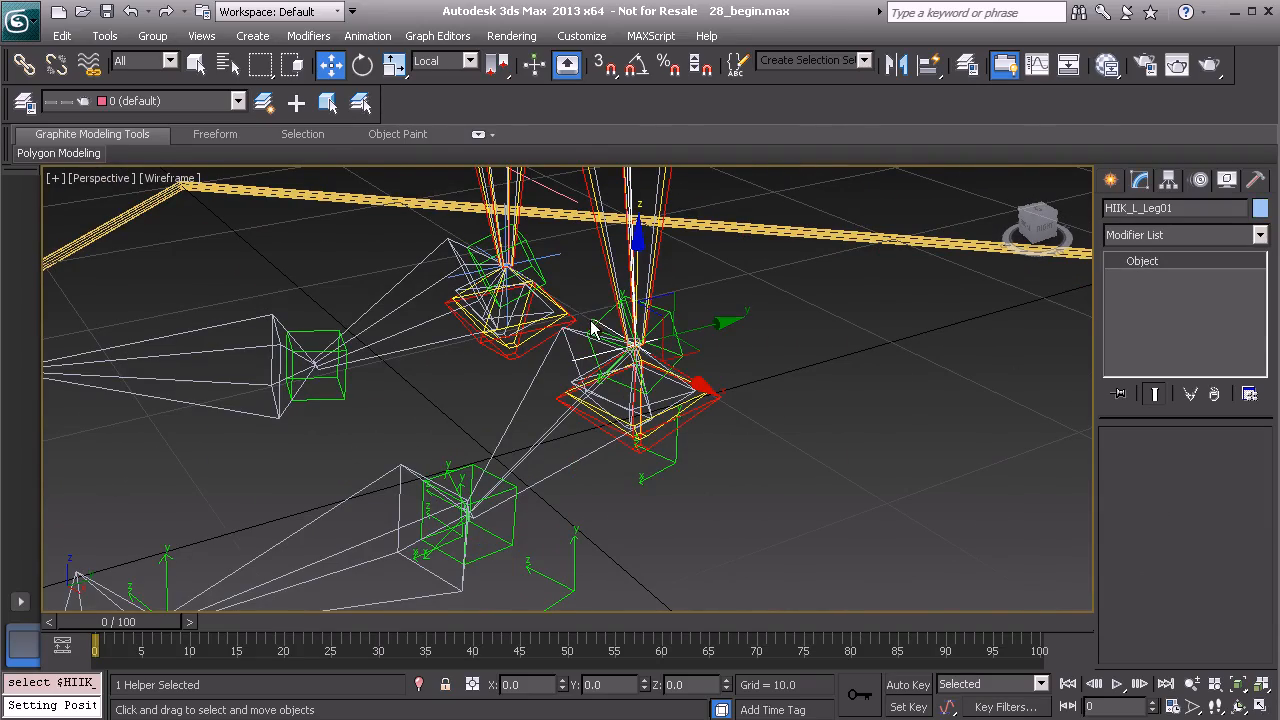
{"action": "scroll", "coordinate": [619, 325], "scroll_direction": "up", "scroll_amount": 5}
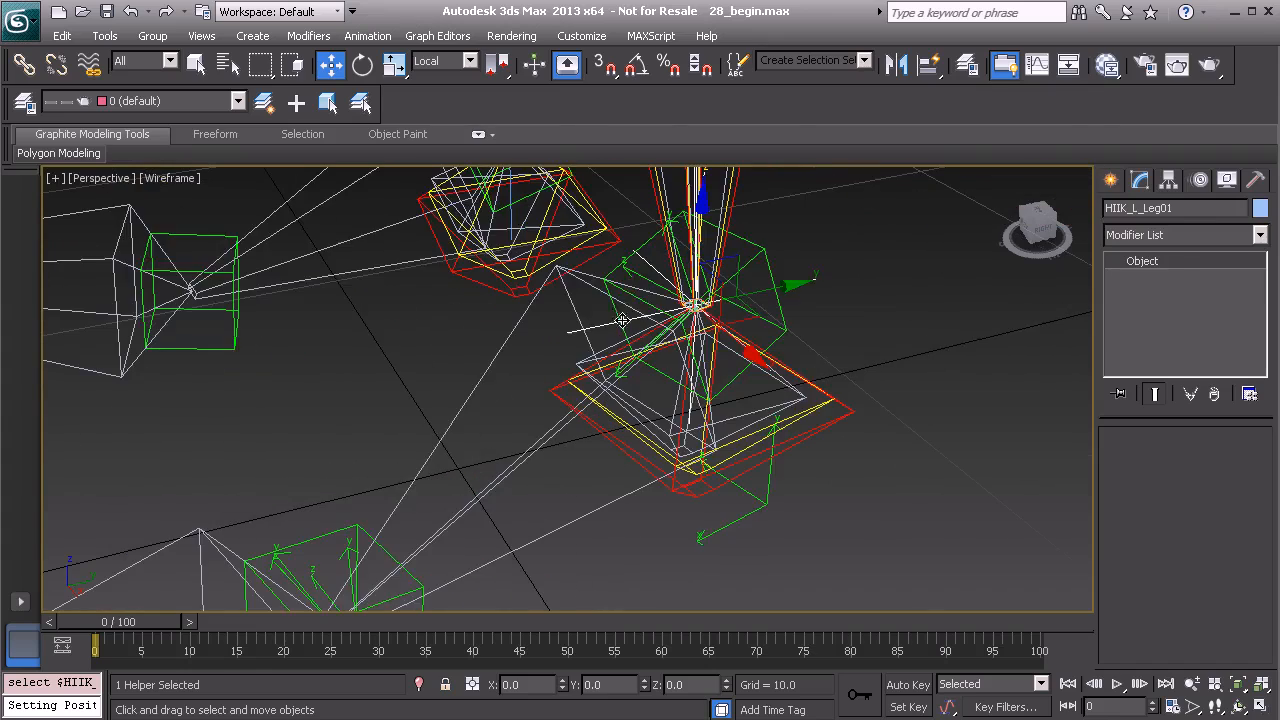
{"action": "left_click", "coordinate": [637, 286]}
{"action": "middle_click_drag", "start_coordinate": [637, 286], "coordinate": [523, 400], "text": "alt"}
{"action": "key", "text": "ctrl+v"}
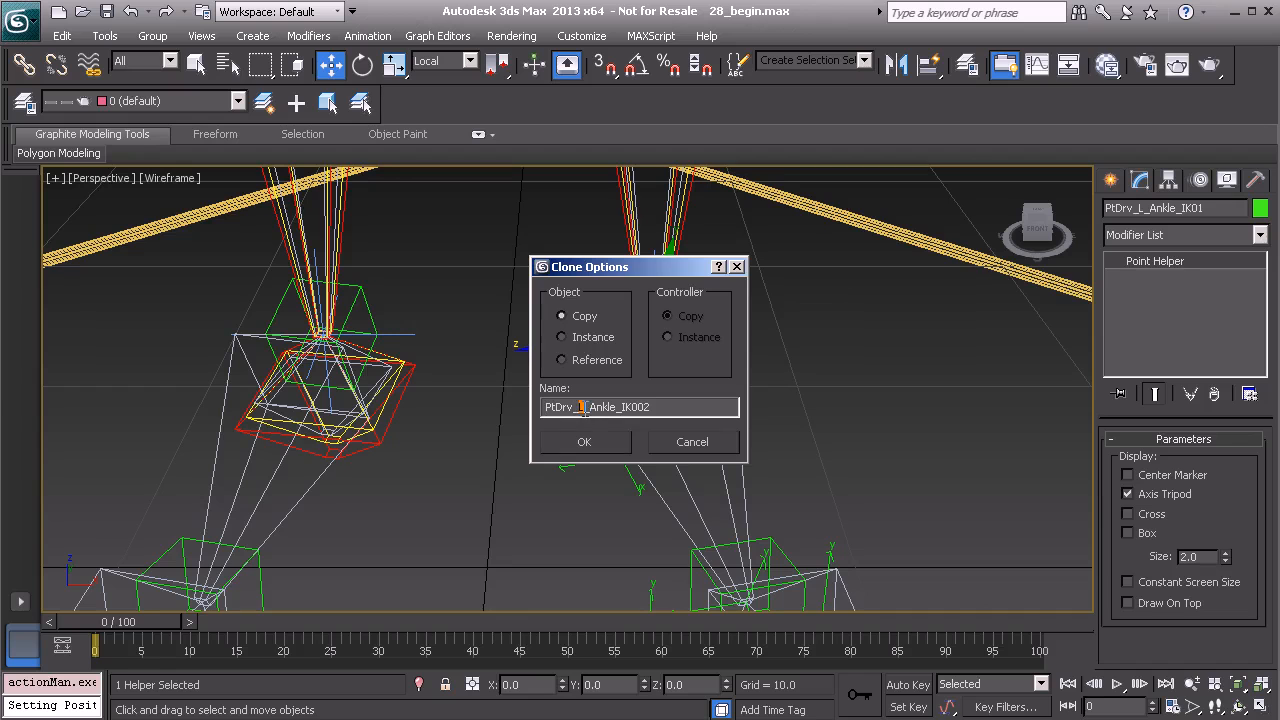
{"action": "type", "text": "R"}
{"action": "left_click", "coordinate": [585, 442]}
Align the right ankle helper to Bone_R_Ankle01, matching pivot position and orientation on all axes.
{"action": "middle_click_drag", "start_coordinate": [457, 461], "coordinate": [623, 404]}
{"action": "key", "text": "alt+a"}
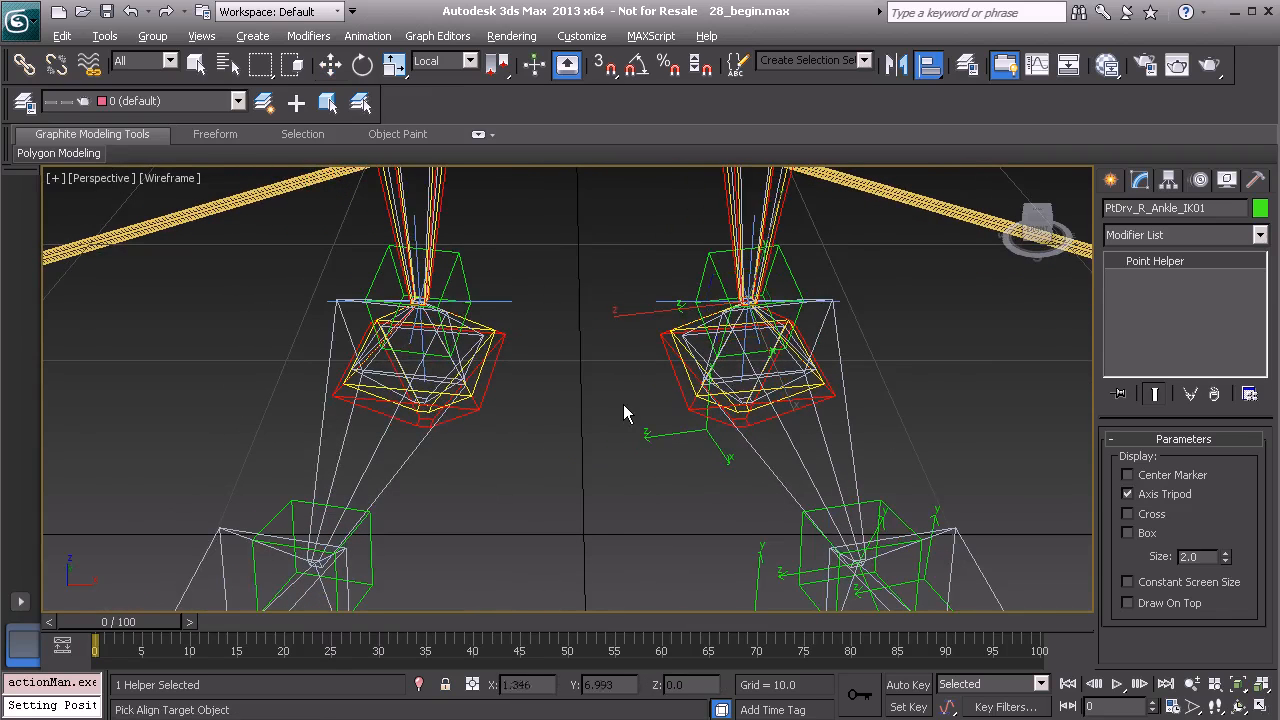
{"action": "left_click", "coordinate": [322, 414]}
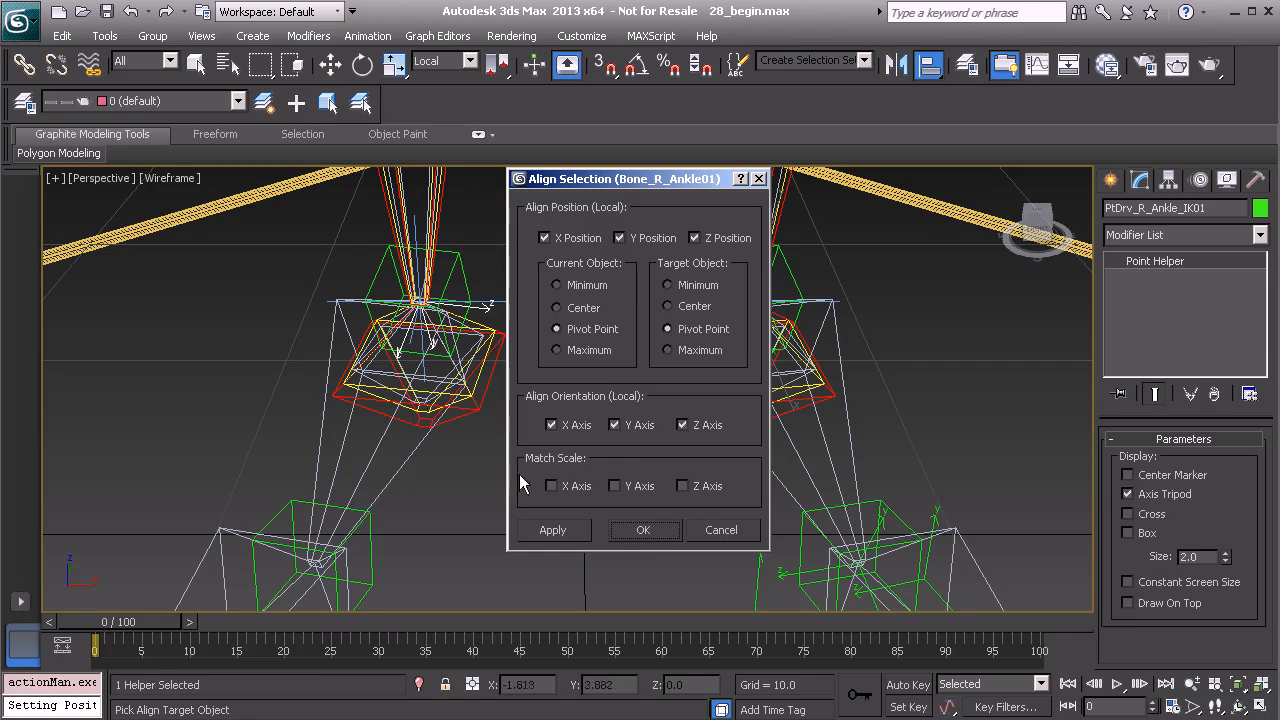
{"action": "left_click", "coordinate": [650, 532]}
Clone the right ankle helper as a copy named PtDrv_R_Foot_IK01.
{"action": "mouse_move", "coordinate": [650, 534]}
{"action": "middle_mouse_down", "text": "alt"}
{"action": "mouse_move", "coordinate": [477, 448]}
{"action": "mouse_move", "coordinate": [607, 420]}
{"action": "mouse_move", "coordinate": [596, 434]}
{"action": "middle_mouse_up", "text": "alt"}
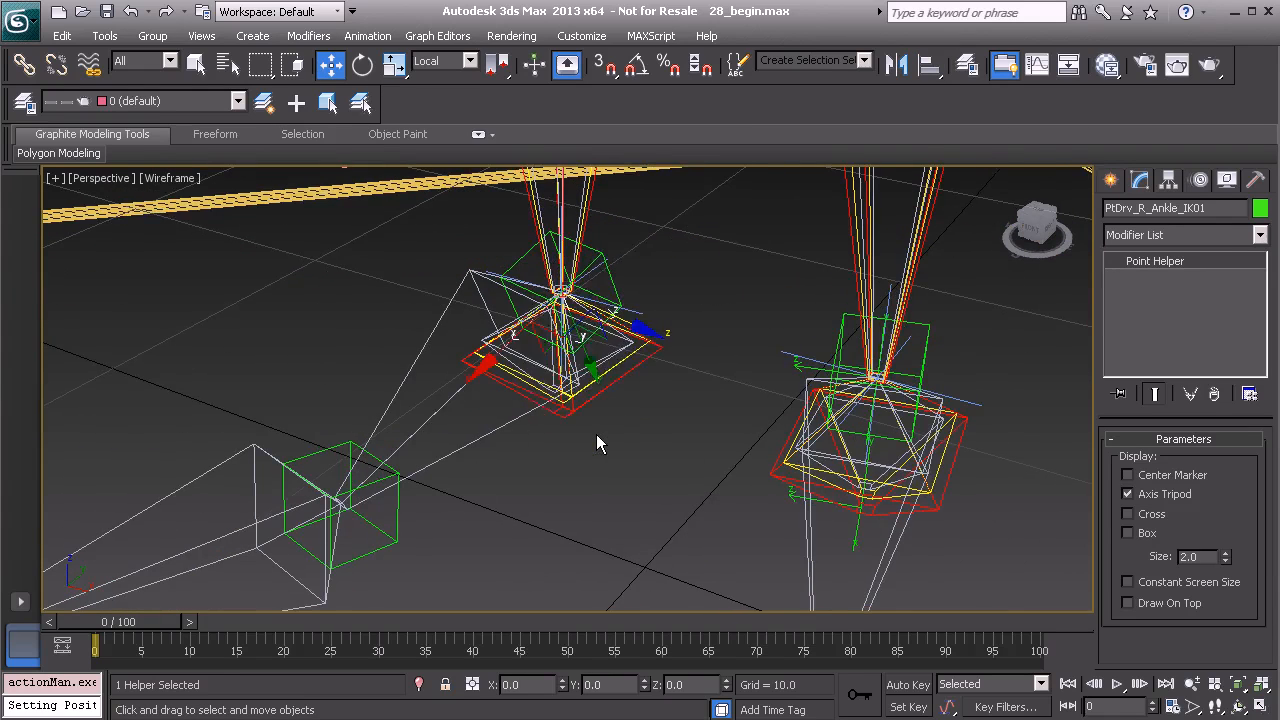
{"action": "key", "text": "ctrl+v"}
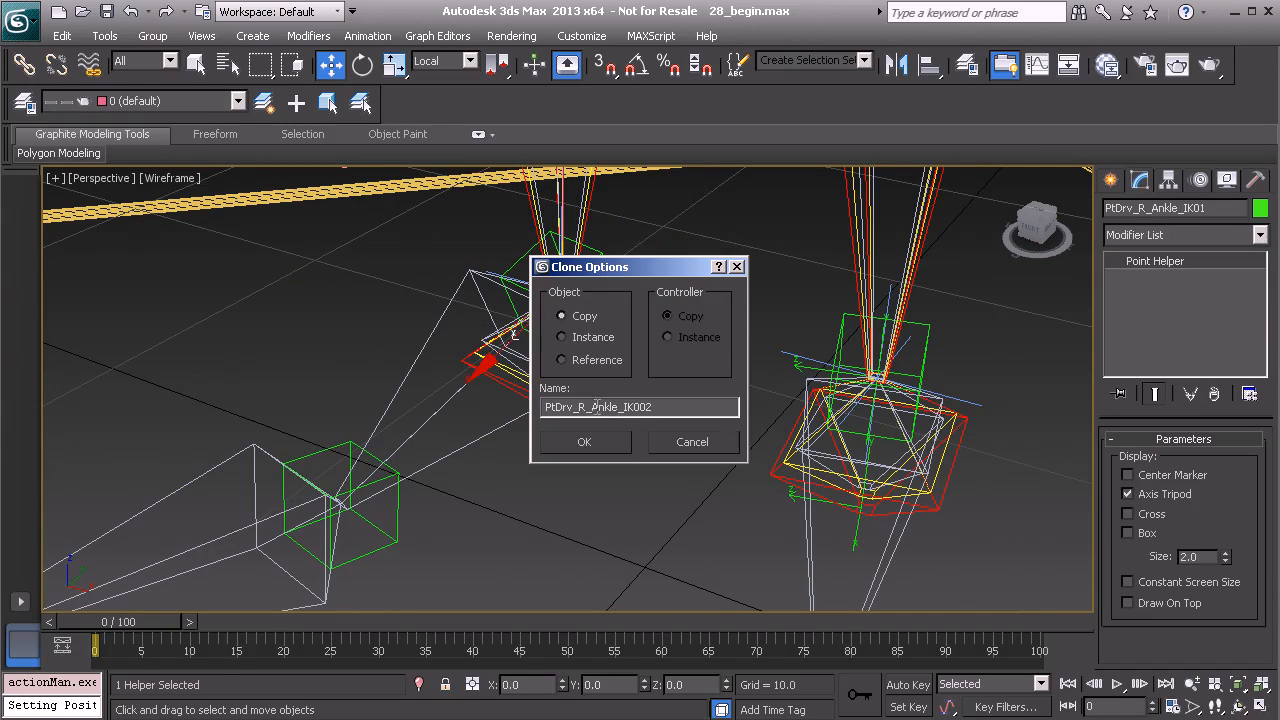
{"action": "type", "text": "F"}
{"action": "left_click", "coordinate": [584, 442]}
Align the right foot helper to the pivot of the right foot bone.
{"action": "key", "text": "z"}
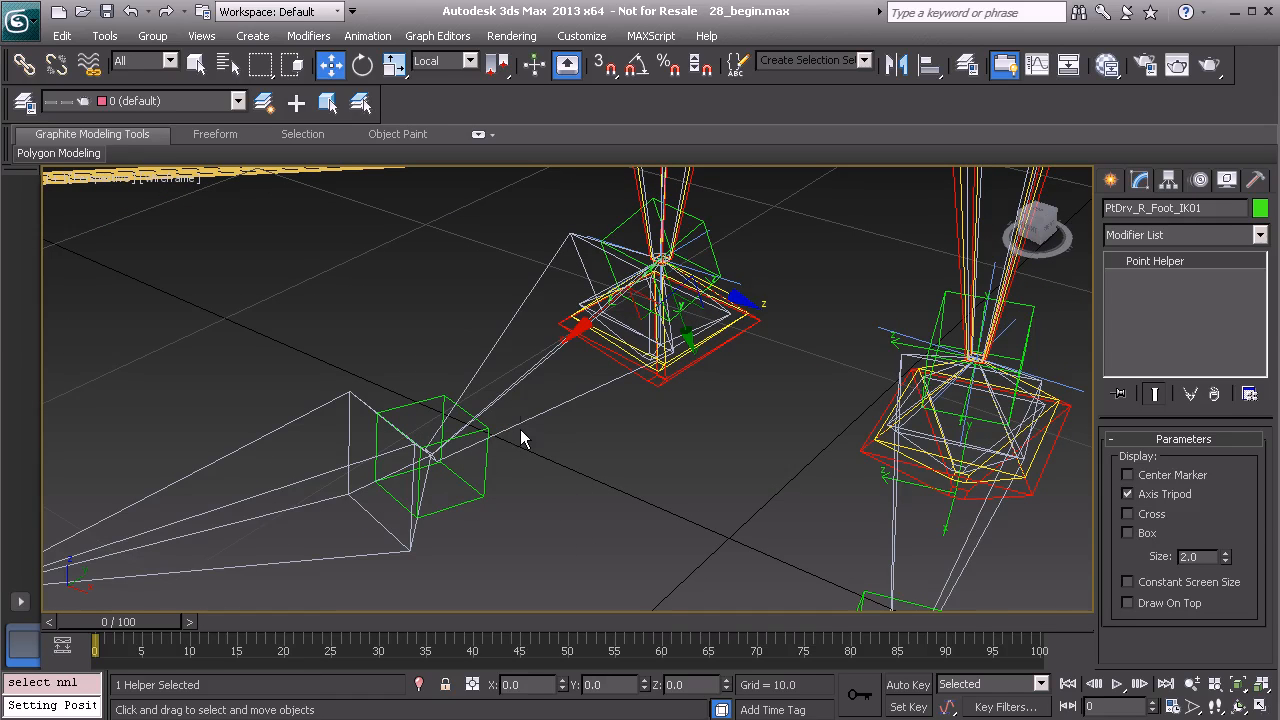
{"action": "key", "text": "alt+a"}
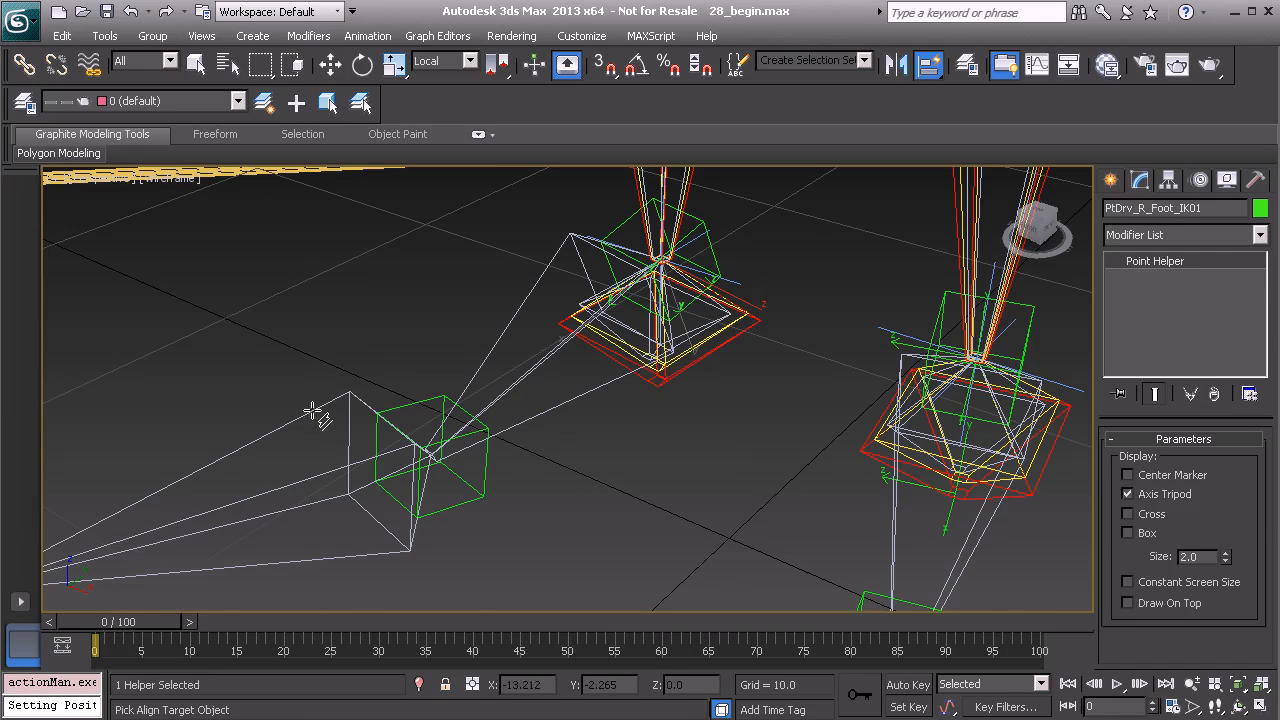
{"action": "key", "text": "w"}
{"action": "middle_click_drag", "start_coordinate": [309, 409], "coordinate": [497, 405], "text": "alt"}
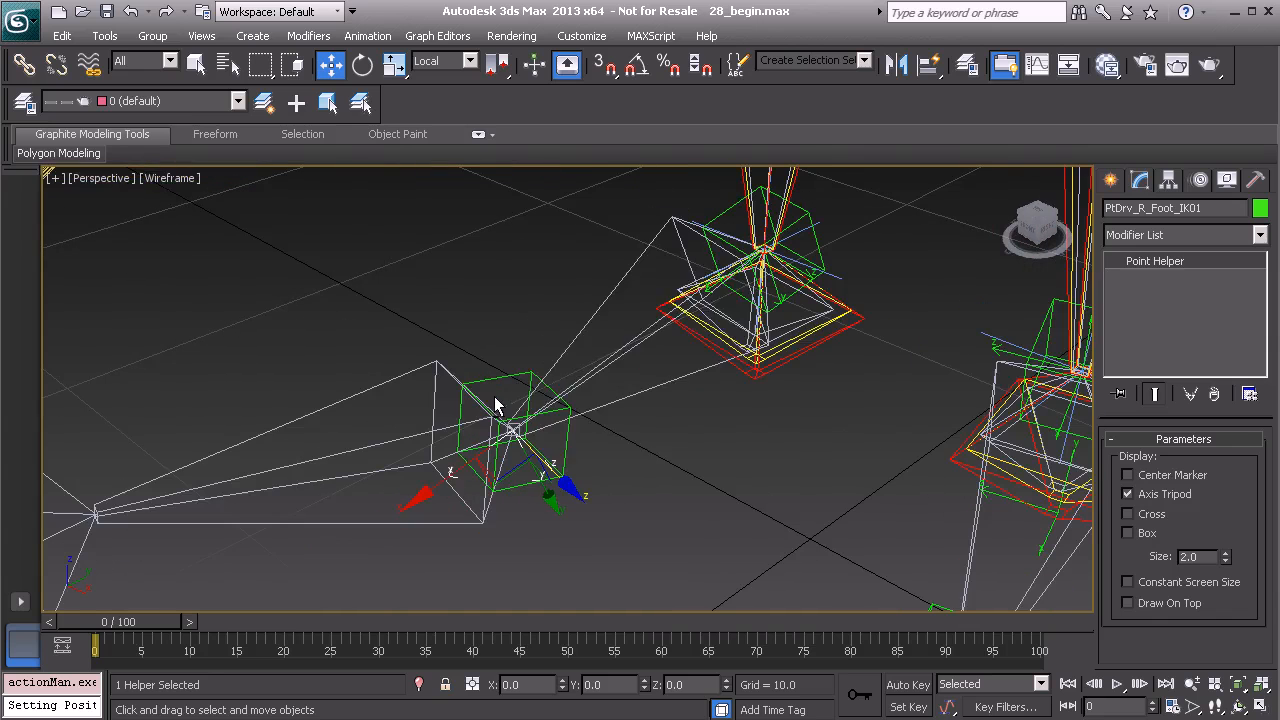
Clone the right foot helper as a copy named PtDrv_R_Toe_IK01.
{"action": "key", "text": "ctrl+v"}
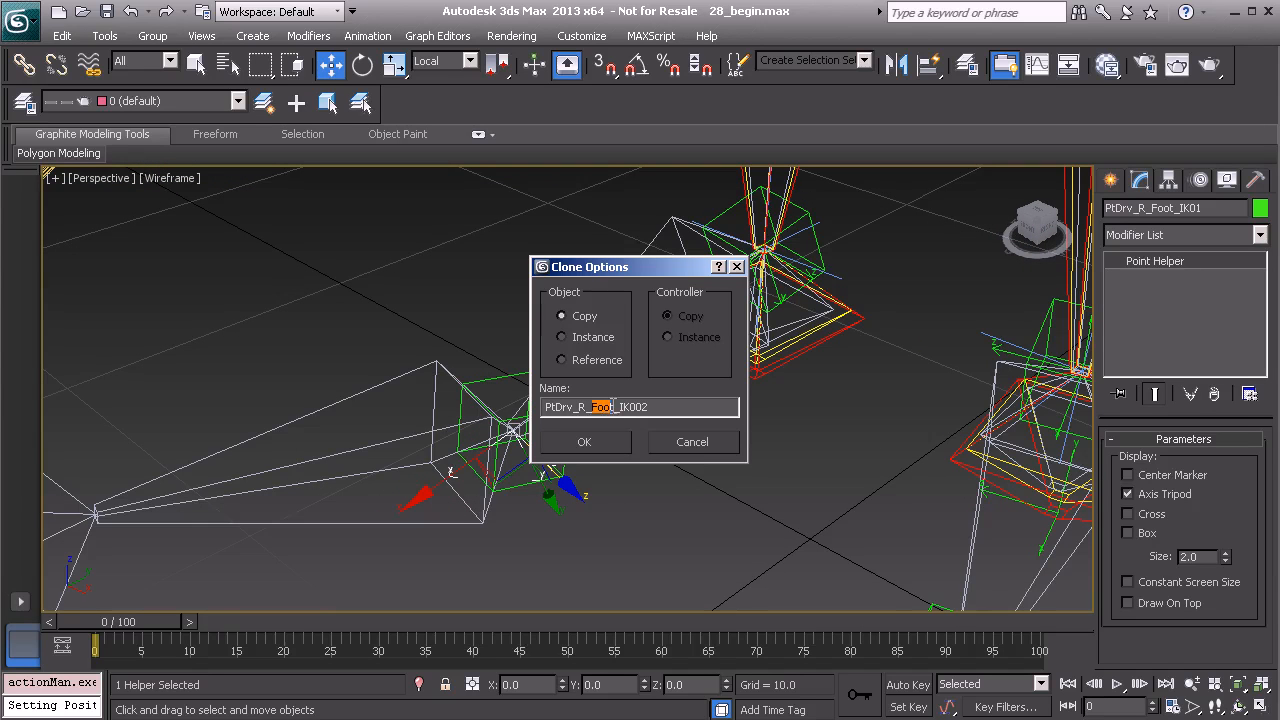
{"action": "type", "text": "T"}
{"action": "type", "text": "01"}
{"action": "left_click", "coordinate": [605, 441]}
Align the right toe helper to the pivot of the right toe bone.
{"action": "middle_click_drag", "start_coordinate": [394, 477], "coordinate": [548, 423]}
{"action": "middle_click_drag", "start_coordinate": [548, 423], "coordinate": [540, 419], "text": "alt"}
{"action": "key", "text": "alt+a"}
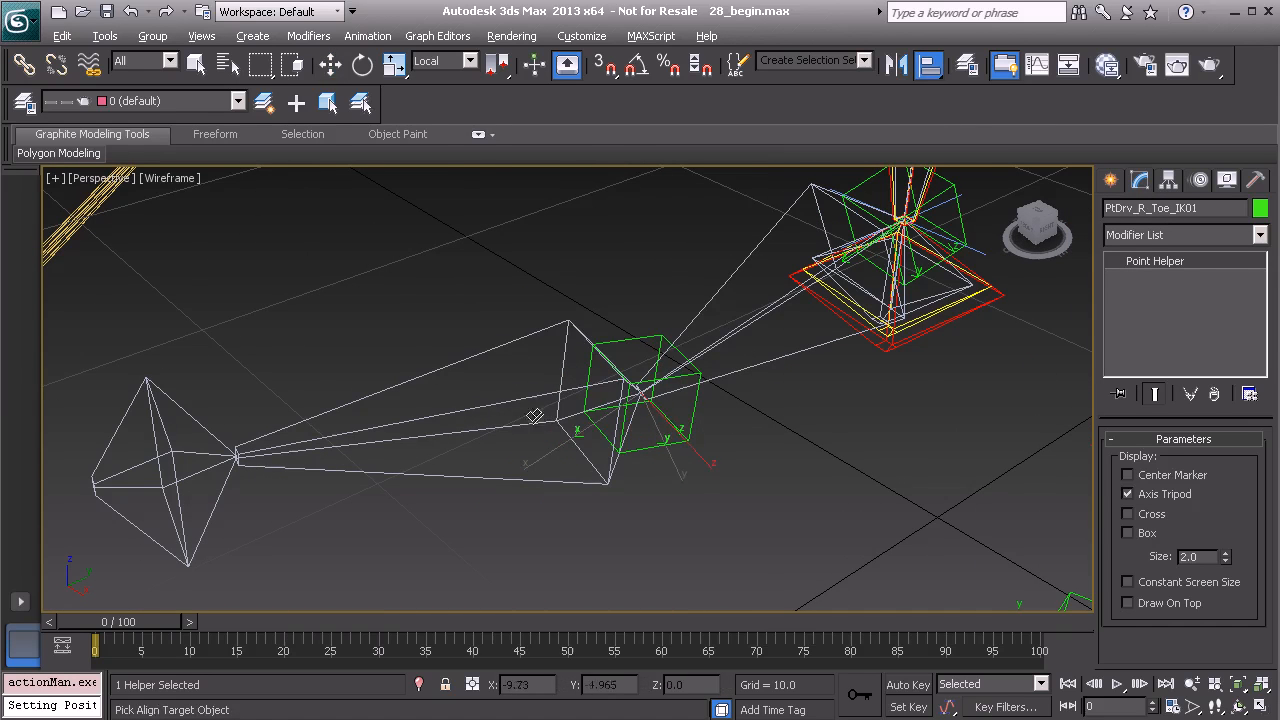
{"action": "left_click", "coordinate": [510, 353]}
{"action": "left_click", "coordinate": [643, 530]}
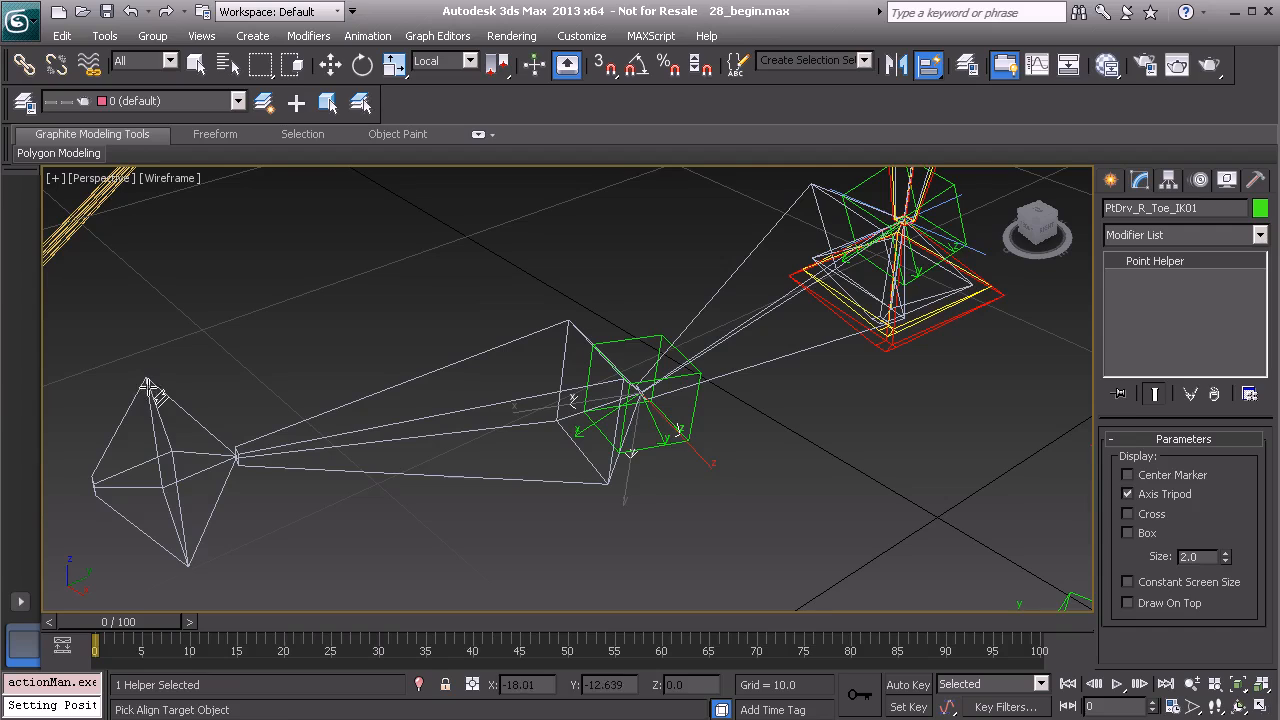
{"action": "key", "text": "w"}
{"action": "middle_click_drag", "start_coordinate": [218, 422], "coordinate": [464, 416], "text": "alt"}
{"action": "middle_click_drag", "start_coordinate": [607, 358], "coordinate": [536, 425]}
Select the left heel helper and clone it as a copy with the default name.
{"action": "left_click", "coordinate": [700, 289]}
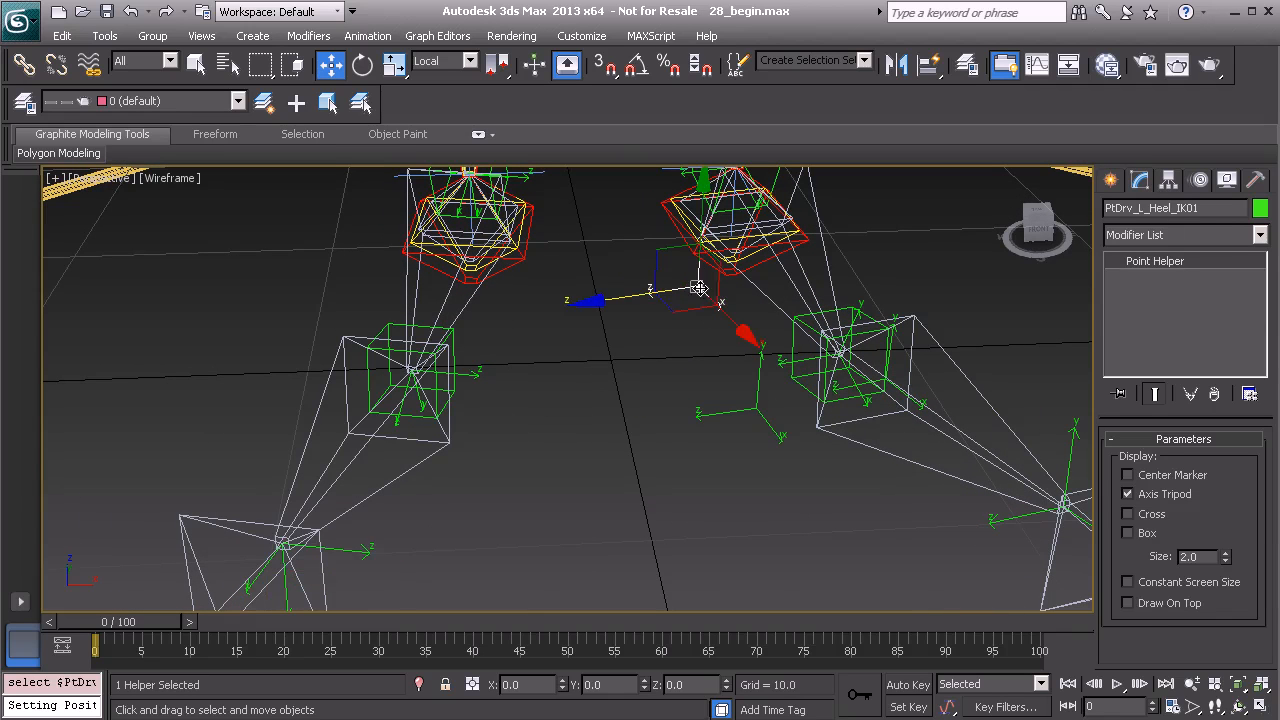
{"action": "middle_click_drag", "start_coordinate": [688, 291], "coordinate": [610, 381], "text": "alt"}
{"action": "key", "text": "ctrl+v"}
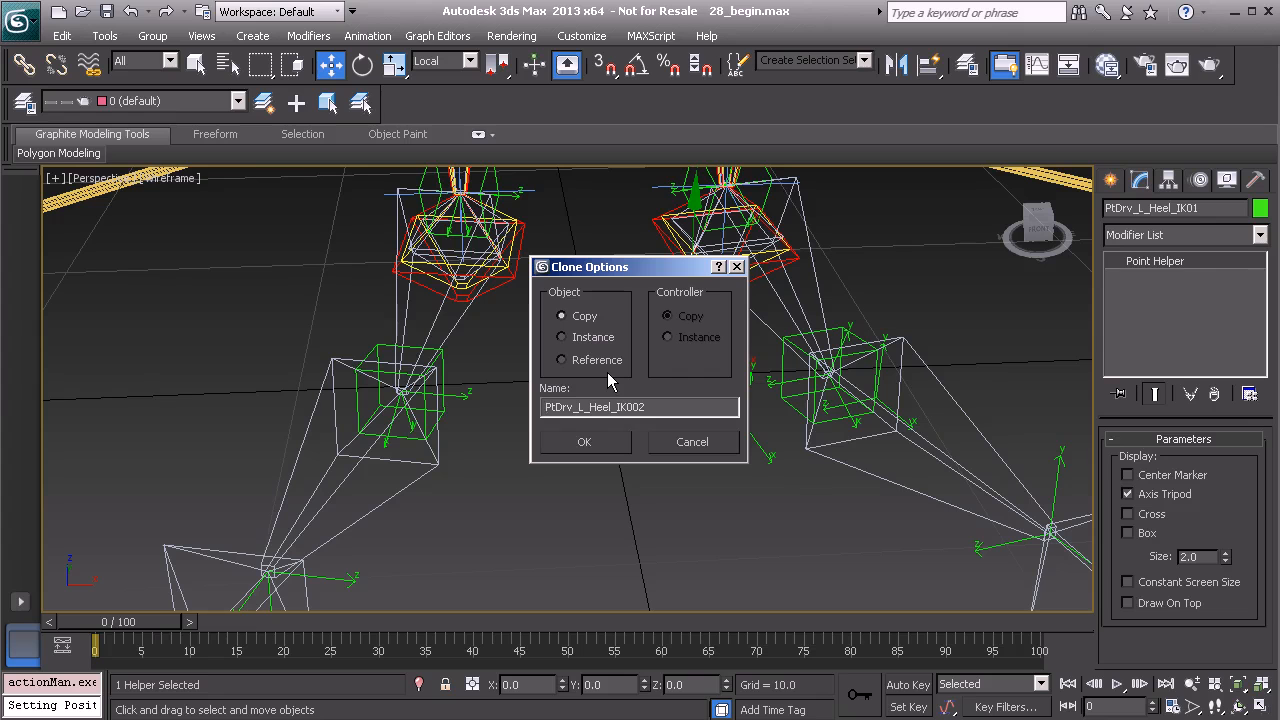
{"action": "left_click", "coordinate": [582, 446]}
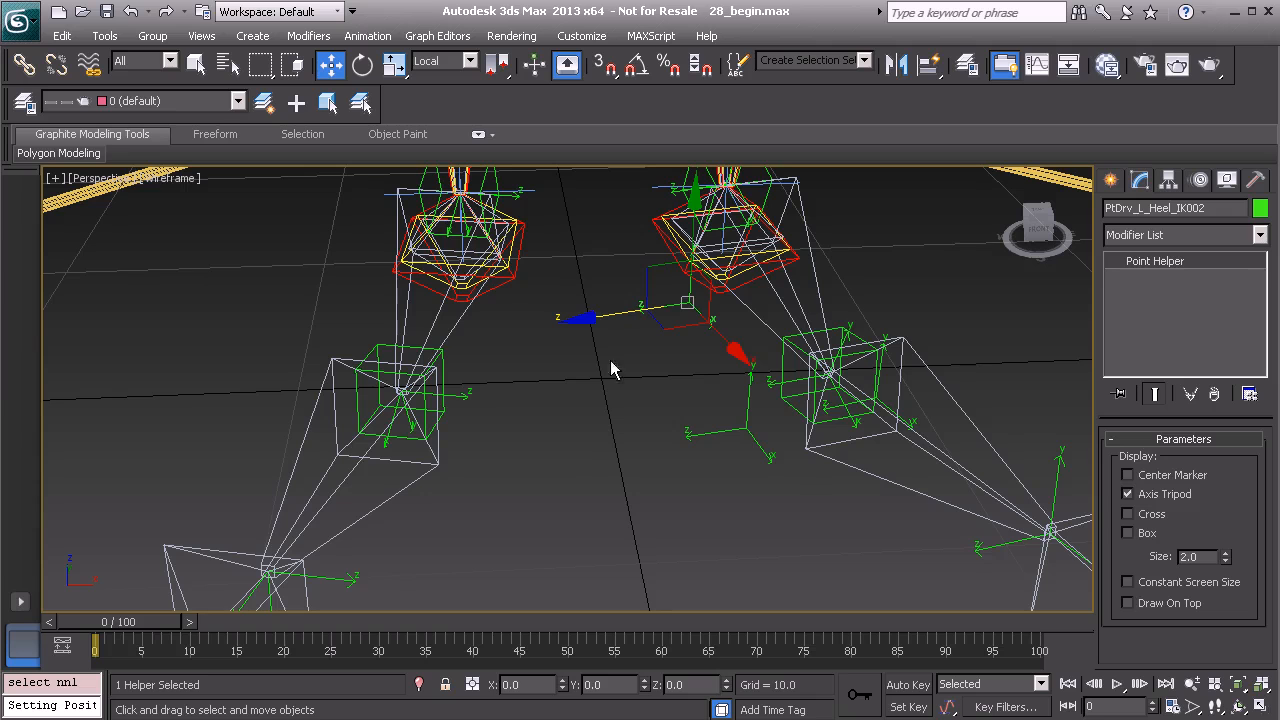
Switch to the World coordinate system and set the copied heel helper's X position to -3.851.
{"action": "left_click", "coordinate": [459, 63]}
{"action": "left_click", "coordinate": [448, 99]}
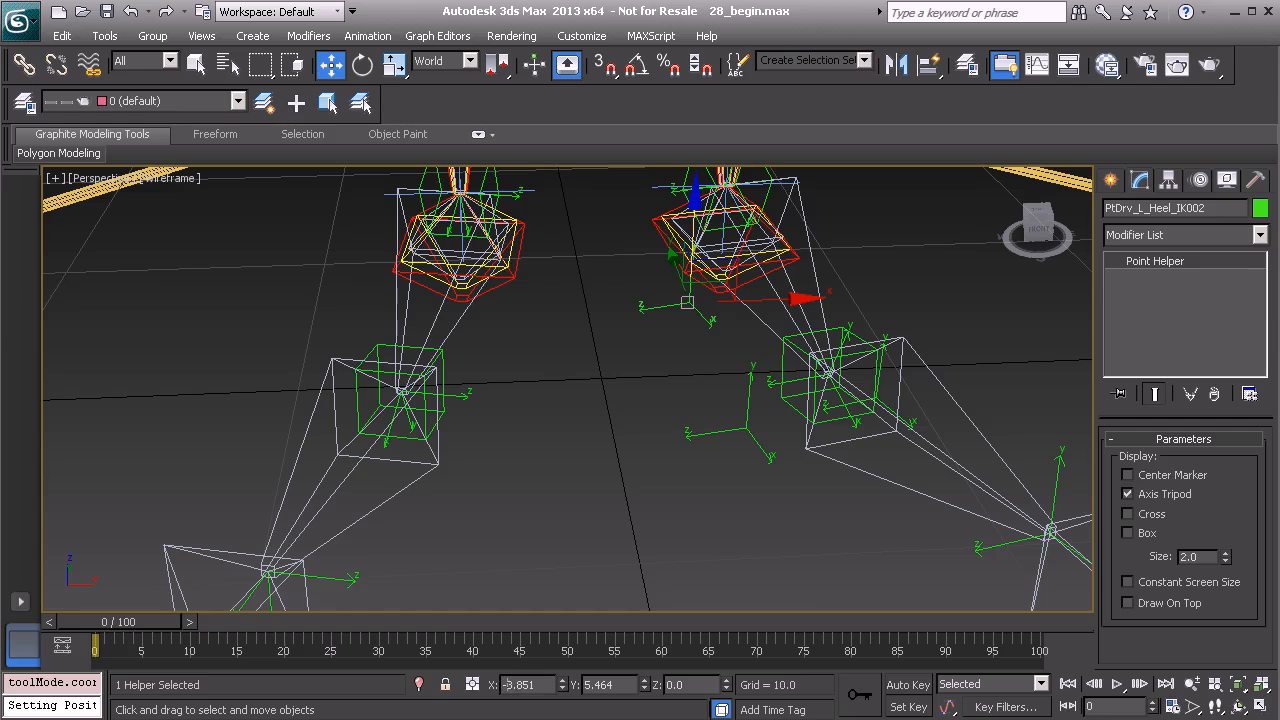
{"action": "key", "text": "Return"}
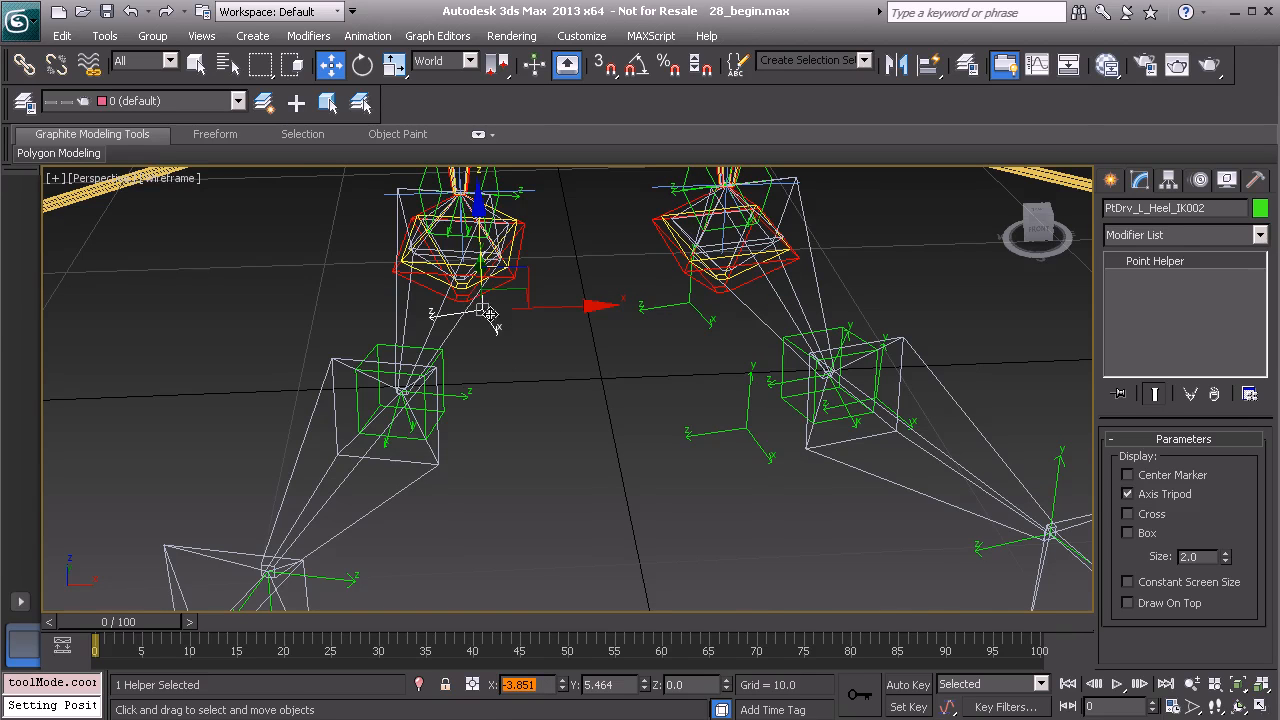
Clone the right toe helper as a copy named PtDrv_R_Heel_IK01.
{"action": "middle_click_drag", "start_coordinate": [556, 341], "coordinate": [457, 503], "text": "alt"}
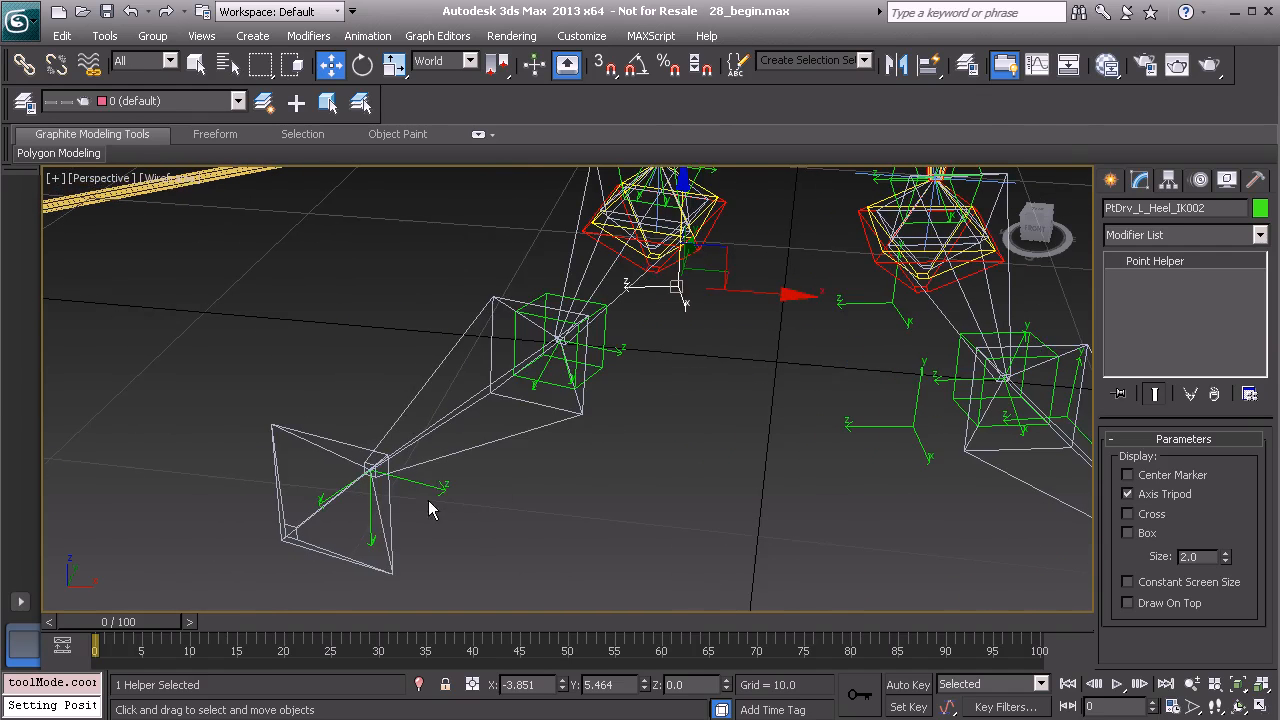
{"action": "left_click", "coordinate": [443, 492]}
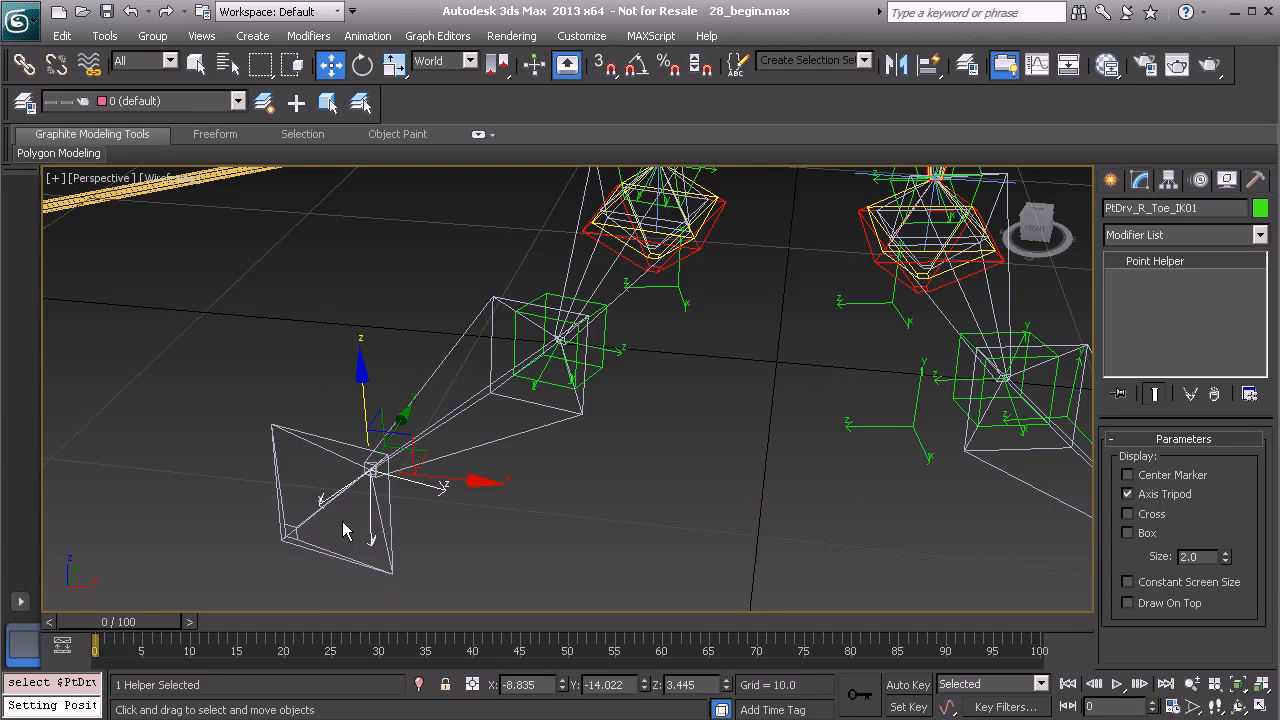
{"action": "middle_click_drag", "start_coordinate": [372, 530], "coordinate": [455, 550], "text": "alt"}
{"action": "mouse_move", "coordinate": [501, 451]}
{"action": "middle_mouse_down", "text": "alt"}
{"action": "mouse_move", "coordinate": [526, 486]}
{"action": "mouse_move", "coordinate": [502, 473]}
{"action": "middle_mouse_up", "text": "alt"}
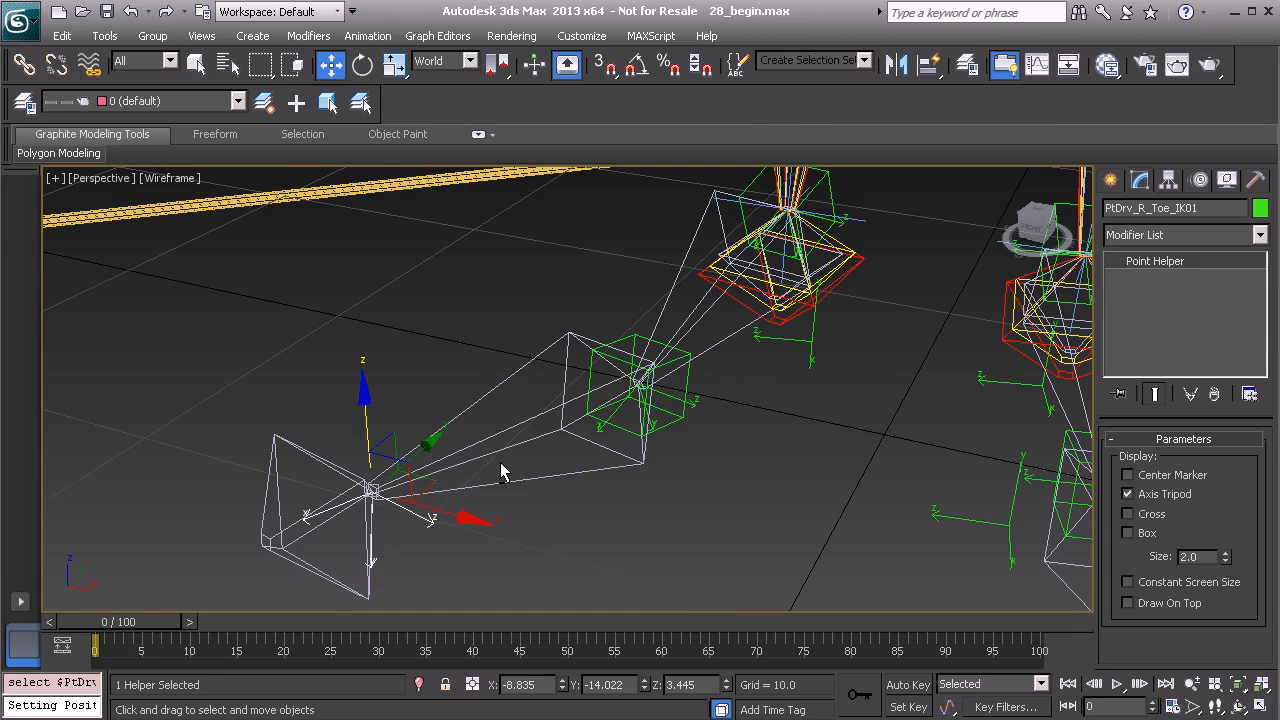
{"action": "key", "text": "ctrl+v"}
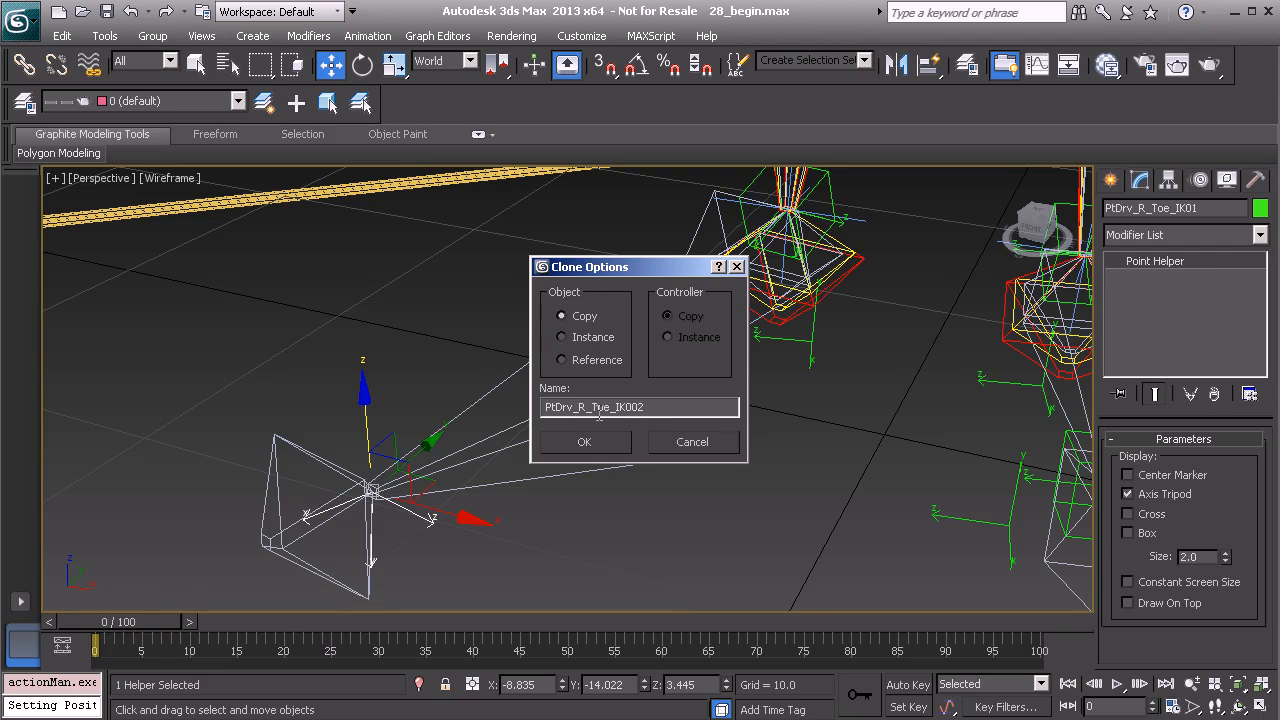
{"action": "type", "text": "Heel"}
{"action": "left_click", "coordinate": [612, 449]}
Align the right heel helper to the position of the copied heel helper.
{"action": "middle_click_drag", "start_coordinate": [746, 410], "coordinate": [645, 482]}
{"action": "mouse_move", "coordinate": [699, 434]}
{"action": "middle_mouse_down", "text": "alt"}
{"action": "mouse_move", "coordinate": [712, 409]}
{"action": "mouse_move", "coordinate": [723, 413]}
{"action": "middle_mouse_up", "text": "alt"}
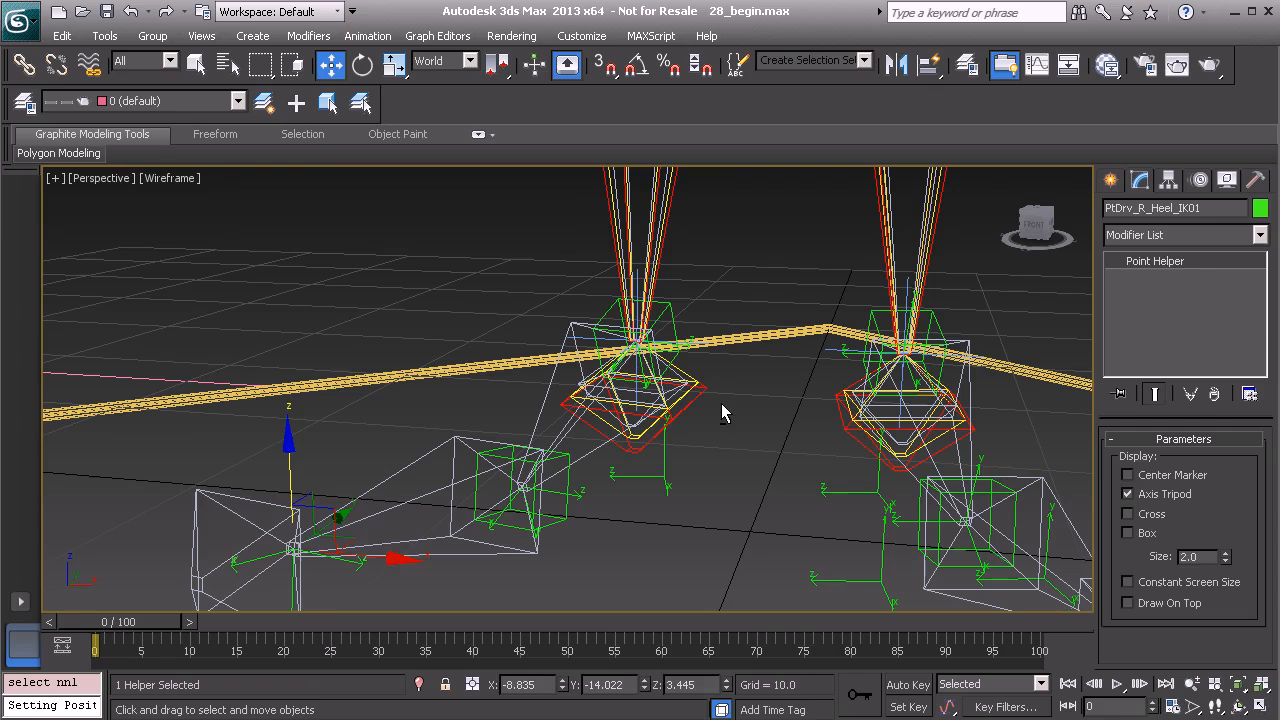
{"action": "key", "text": "alt+a"}
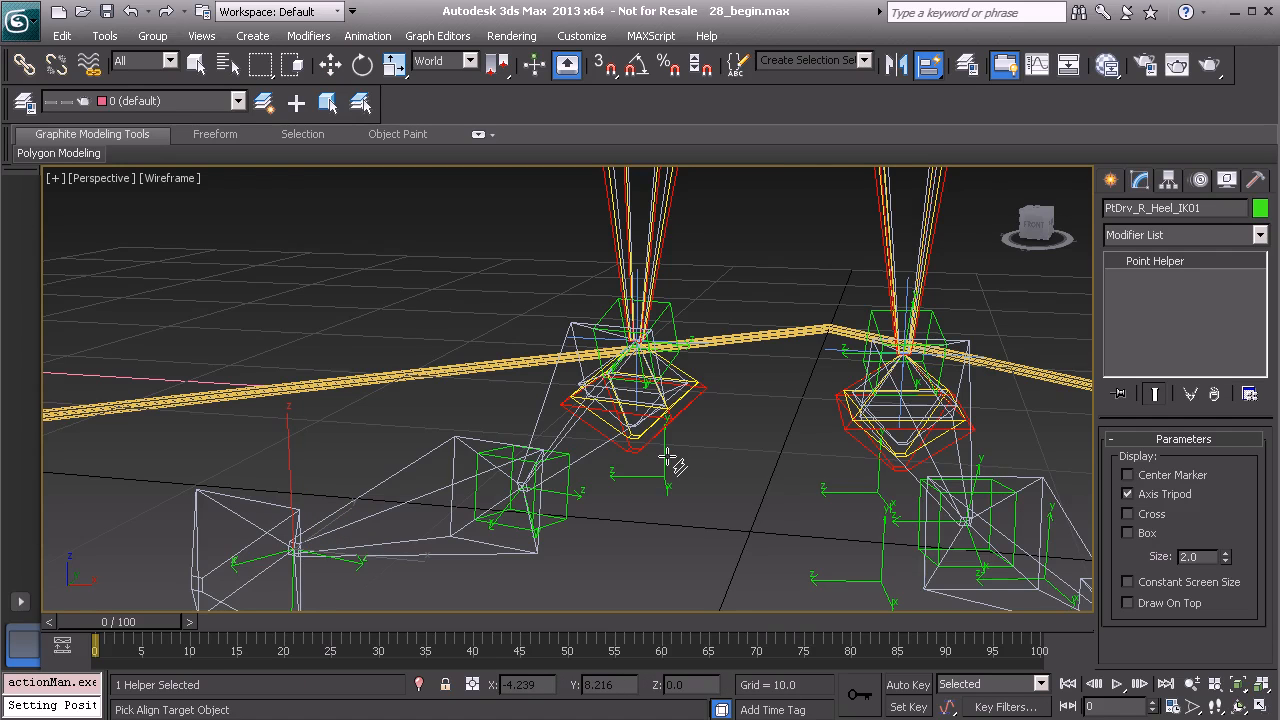
{"action": "left_click", "coordinate": [666, 456]}
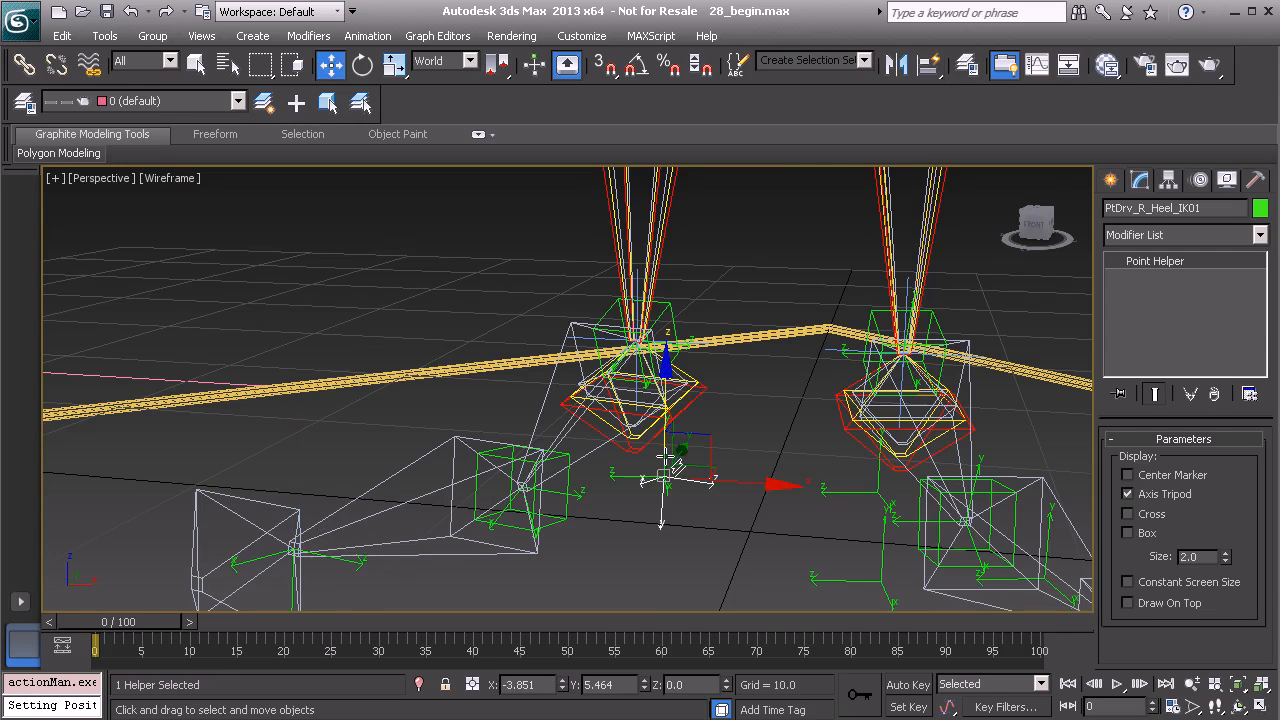
{"action": "middle_click_drag", "start_coordinate": [838, 528], "coordinate": [660, 485], "text": "alt"}
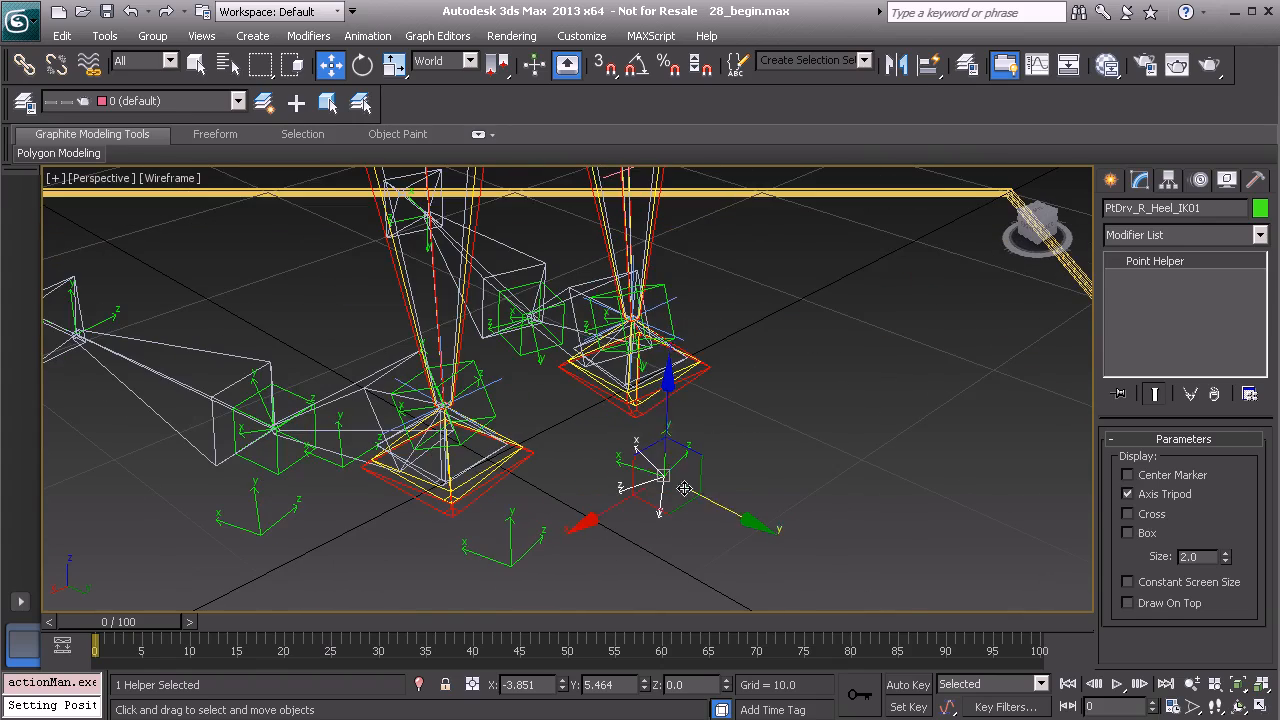
Select the temporary copied heel helper and delete it.
{"action": "left_click", "coordinate": [615, 459]}
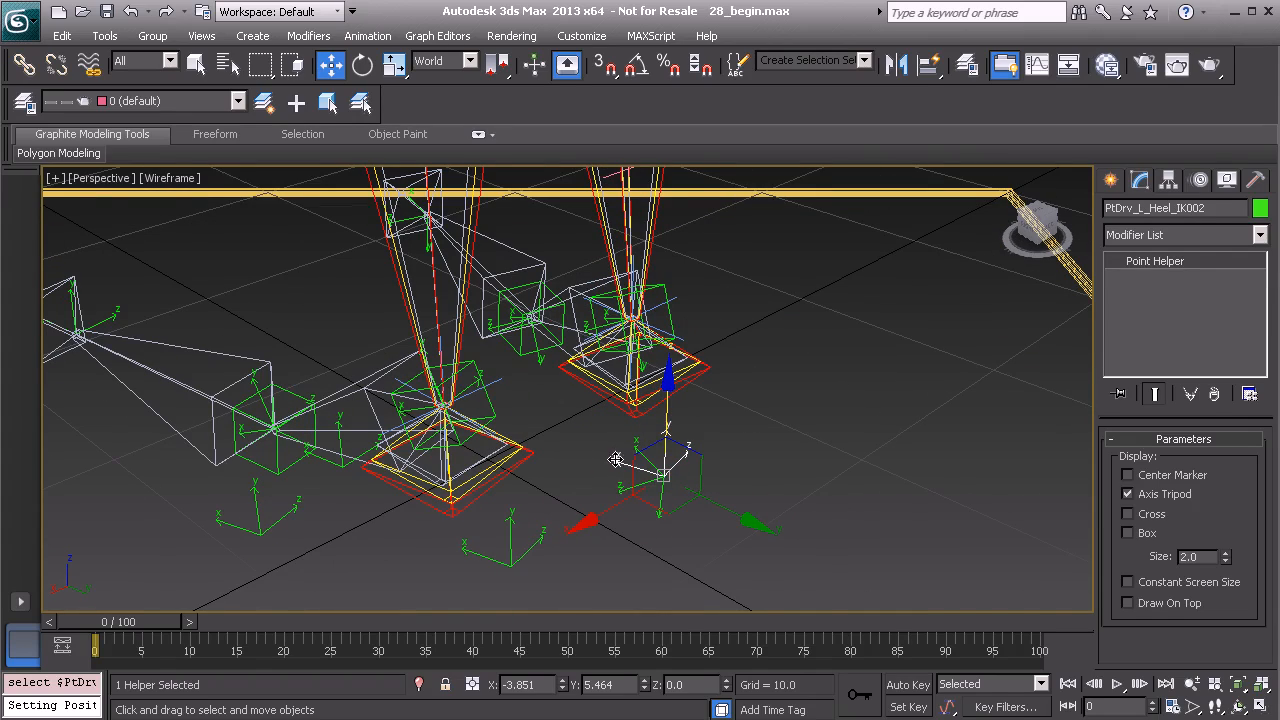
{"action": "left_click", "coordinate": [660, 470]}
{"action": "middle_click_drag", "start_coordinate": [720, 508], "coordinate": [665, 465], "text": "alt"}
{"action": "left_click", "coordinate": [845, 508]}
{"action": "middle_click_drag", "start_coordinate": [828, 532], "coordinate": [698, 446]}
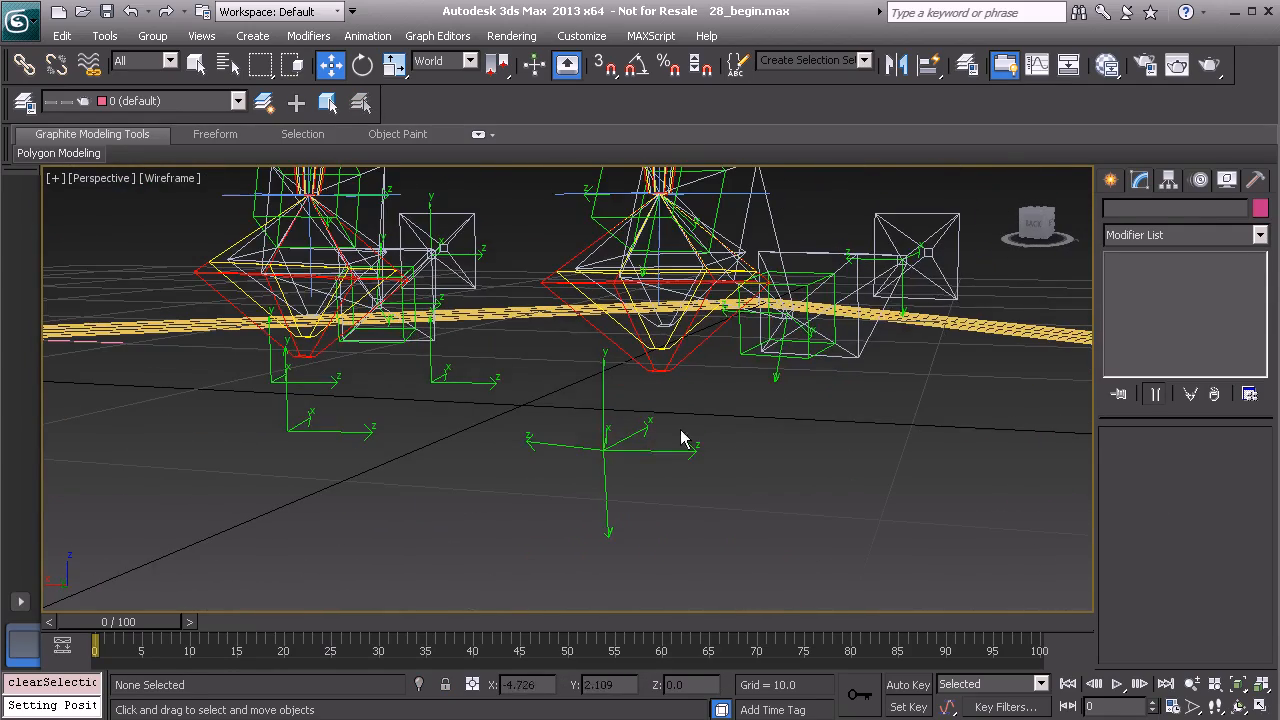
{"action": "left_click", "coordinate": [605, 395]}
{"action": "middle_click_drag", "start_coordinate": [599, 457], "coordinate": [669, 484], "text": "alt"}
{"action": "key", "text": "Delete"}
Rotate the right heel helper in Gimbal space, setting its Y rotation to 0.
{"action": "left_click", "coordinate": [630, 461]}
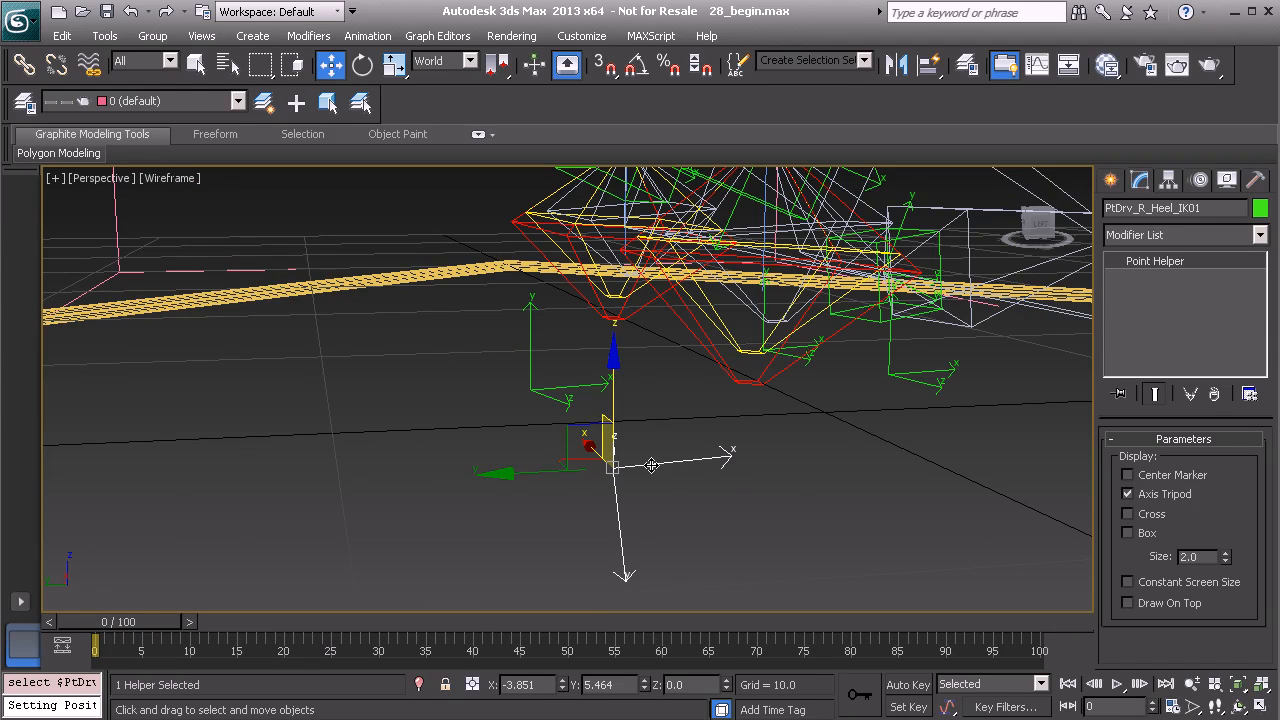
{"action": "key", "text": "e"}
{"action": "middle_click_drag", "start_coordinate": [680, 443], "coordinate": [620, 474]}
{"action": "double_click", "coordinate": [617, 682]}
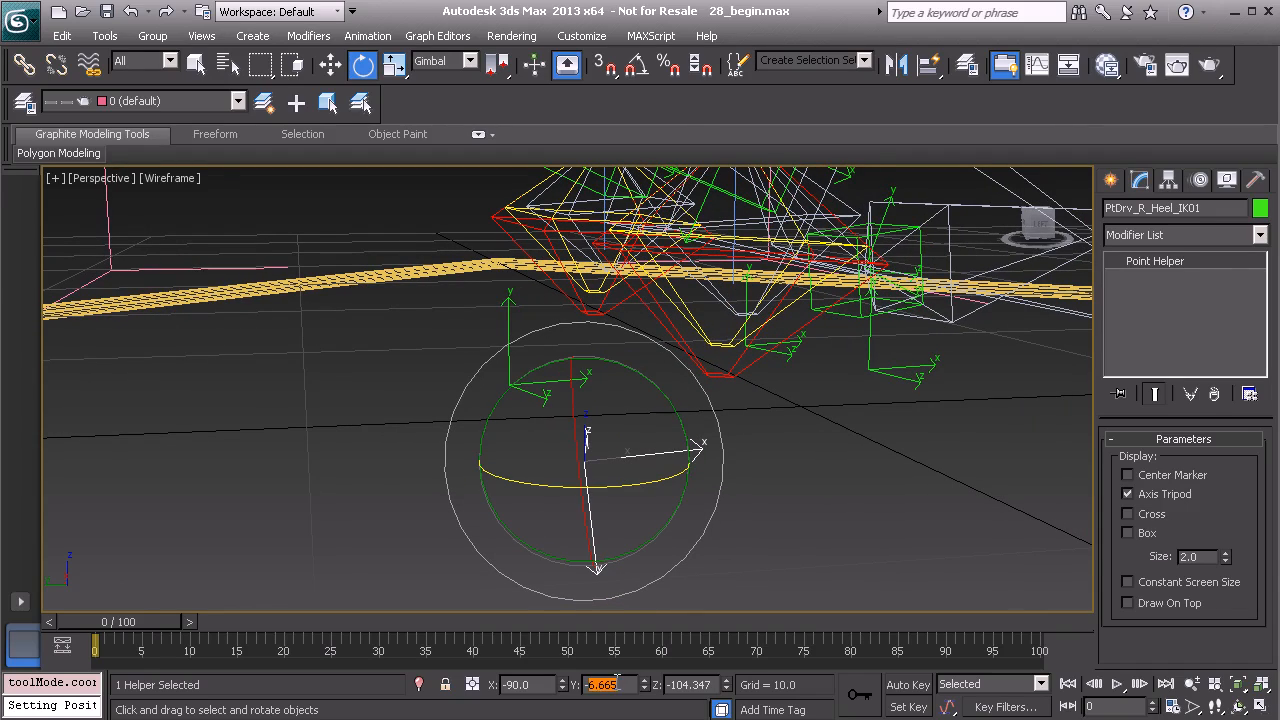
{"action": "type", "text": "0"}
{"action": "key", "text": "Return"}
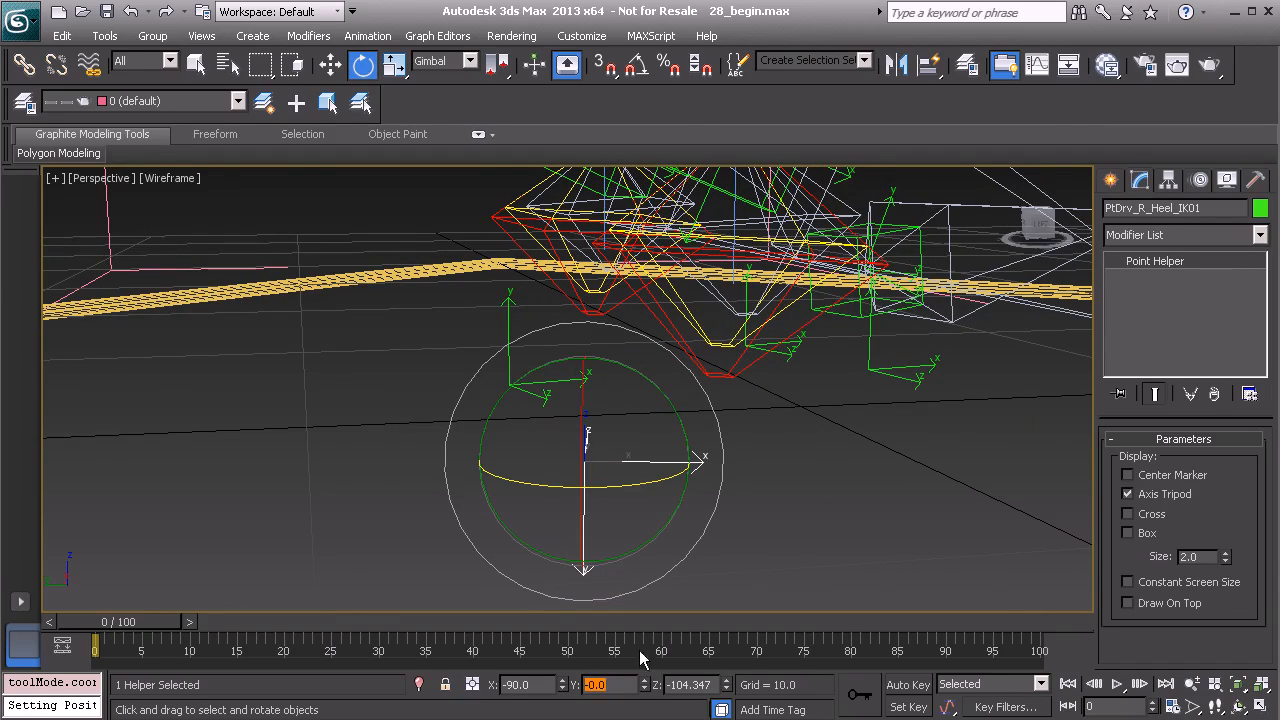
{"action": "middle_click_drag", "start_coordinate": [590, 440], "coordinate": [613, 455], "text": "alt"}
{"action": "middle_click_drag", "start_coordinate": [722, 455], "coordinate": [800, 463], "text": "alt"}
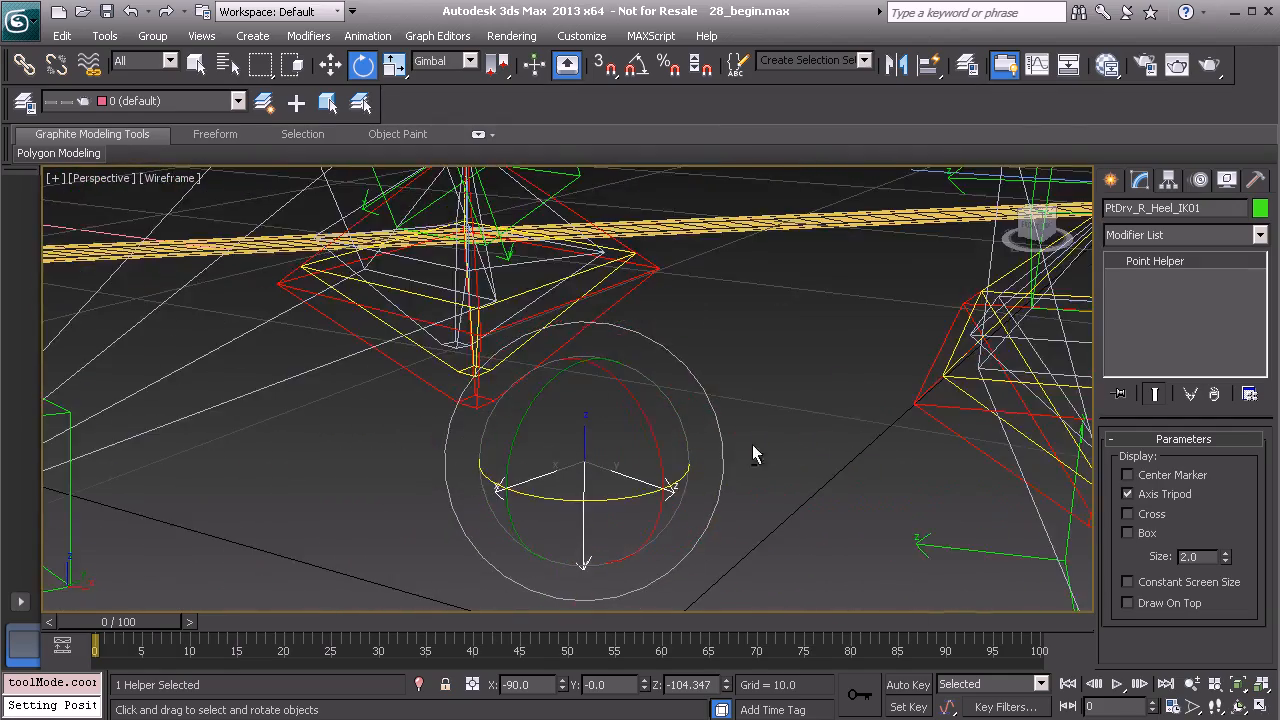
Clone the left foot's bank-left helper as a copy named PtDrv_R_BankRight_IK01.
{"action": "middle_click_drag", "start_coordinate": [543, 380], "coordinate": [592, 386], "text": "alt"}
{"action": "mouse_move", "coordinate": [670, 440]}
{"action": "middle_mouse_down", "text": "alt"}
{"action": "mouse_move", "coordinate": [660, 432]}
{"action": "mouse_move", "coordinate": [676, 426]}
{"action": "middle_mouse_up", "text": "alt"}
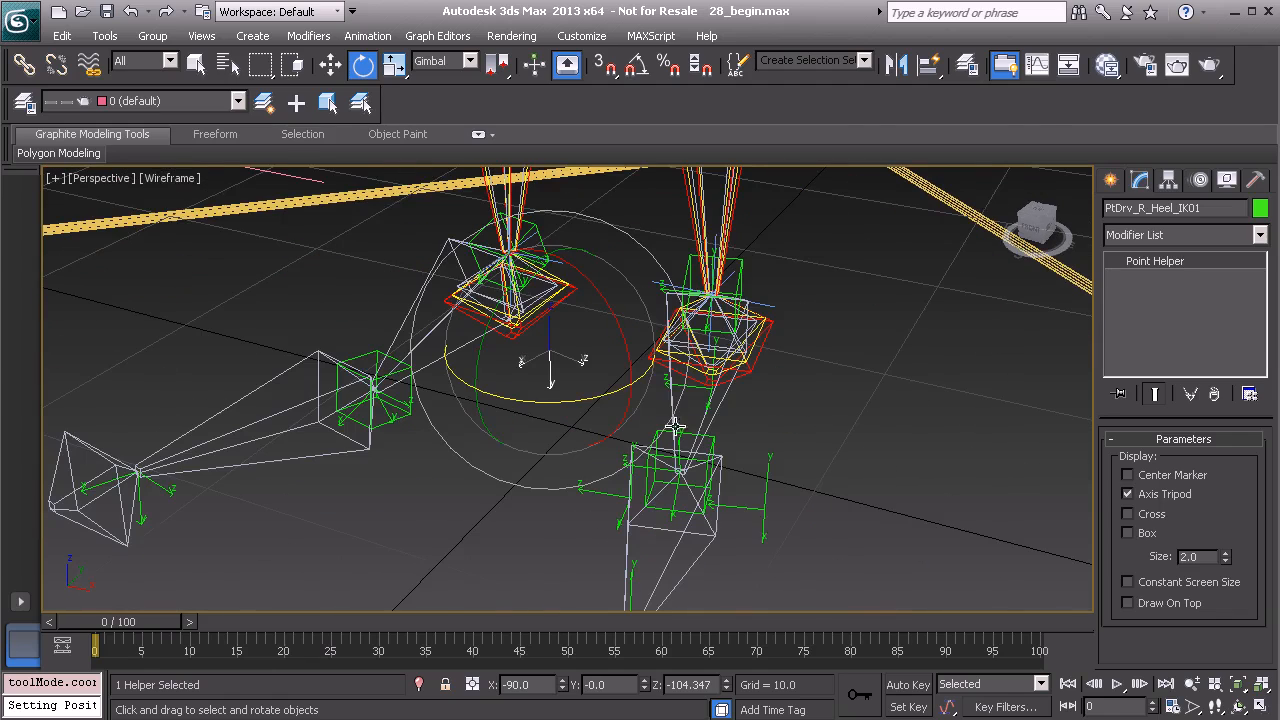
{"action": "left_click", "coordinate": [766, 511]}
{"action": "middle_click_drag", "start_coordinate": [588, 484], "coordinate": [658, 436], "text": "alt"}
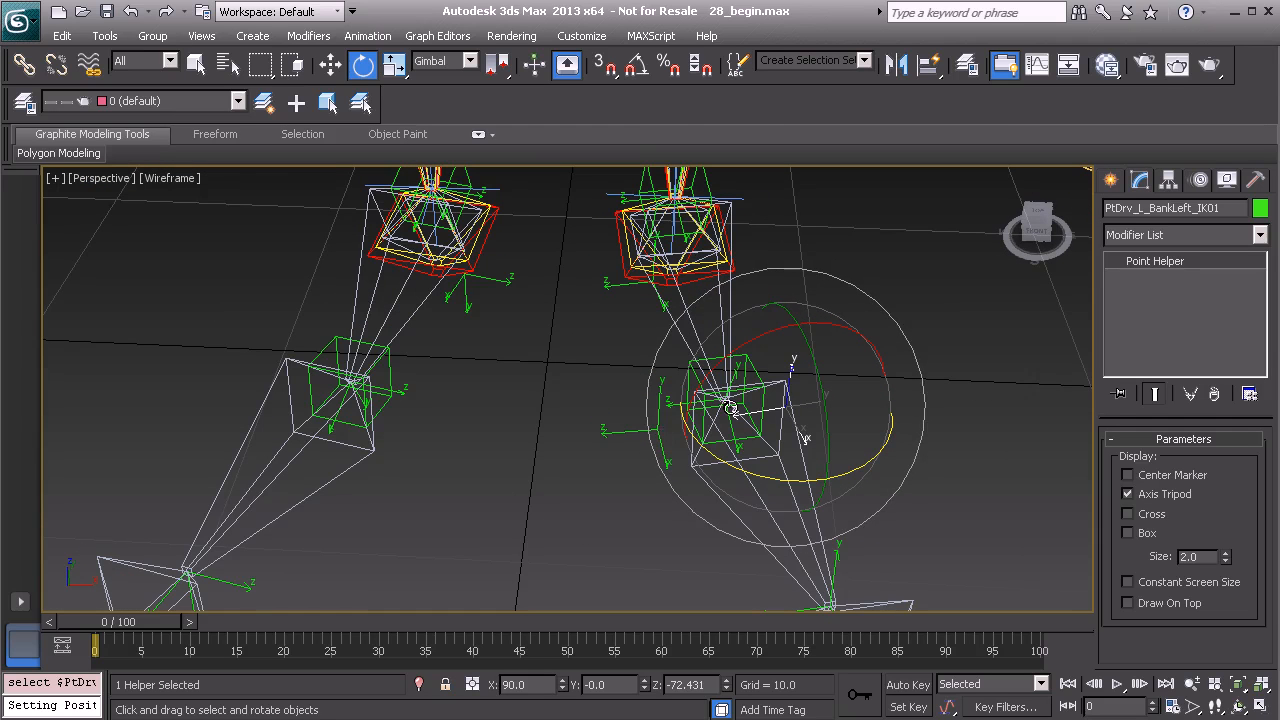
{"action": "key", "text": "ctrl+v"}
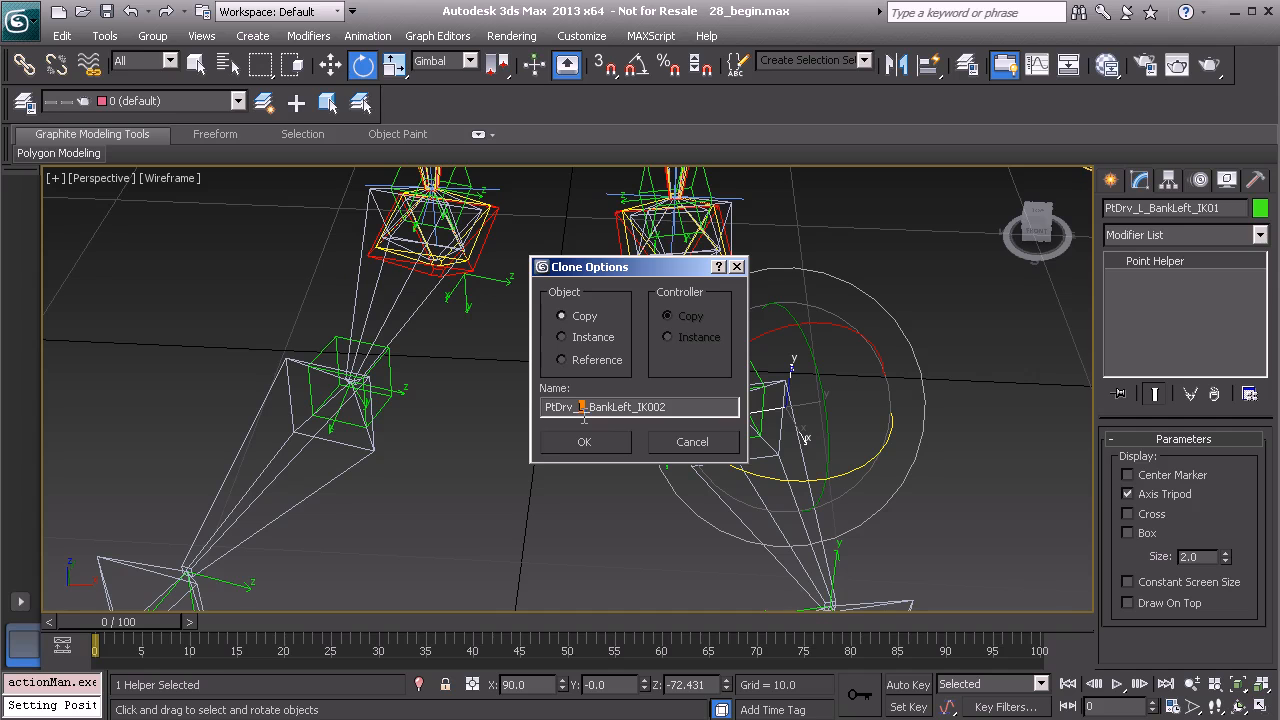
{"action": "type", "text": "R"}
{"action": "type", "text": "Righ"}
{"action": "left_click", "coordinate": [582, 442]}
Move the new right bank helper to X -8.761, mirroring it onto the right foot.
{"action": "middle_click_drag", "start_coordinate": [522, 472], "coordinate": [558, 488]}
{"action": "key", "text": "w"}
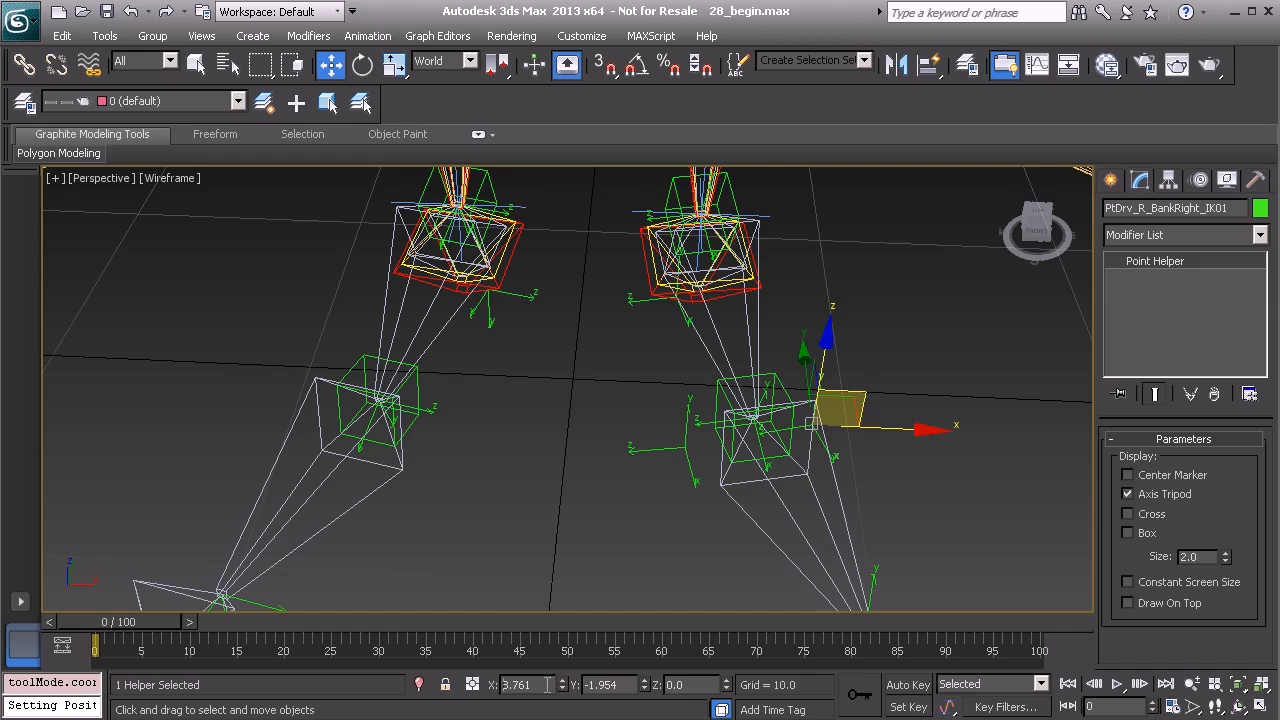
{"action": "key", "text": "Return"}
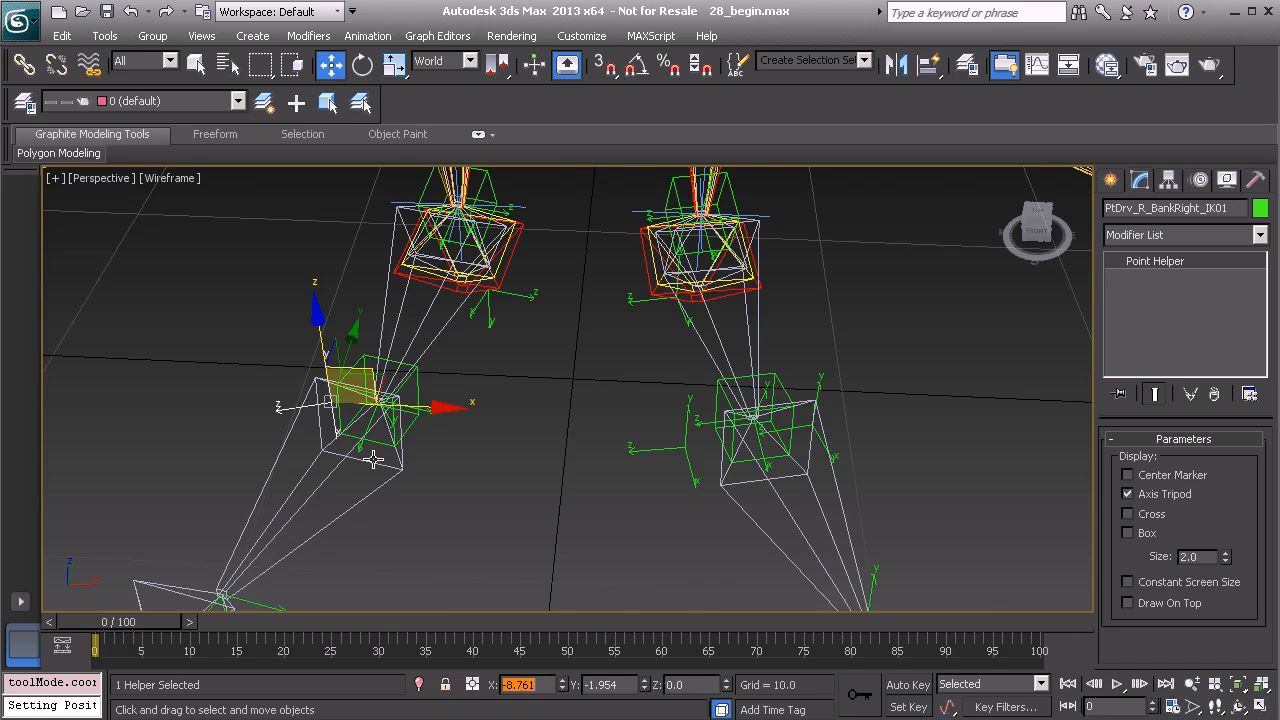
Unhide the Model layer to show the shoe meshes.
{"action": "middle_click_drag", "start_coordinate": [373, 459], "coordinate": [426, 466], "text": "alt"}
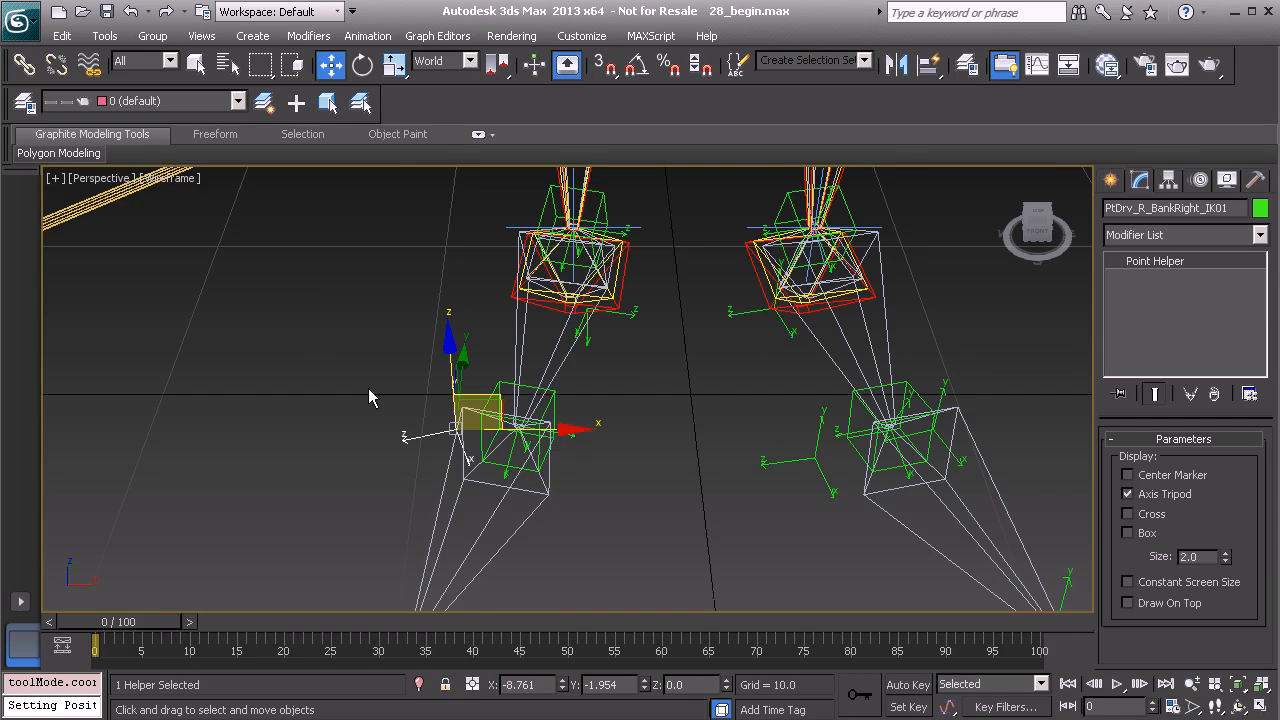
{"action": "left_click", "coordinate": [25, 102]}
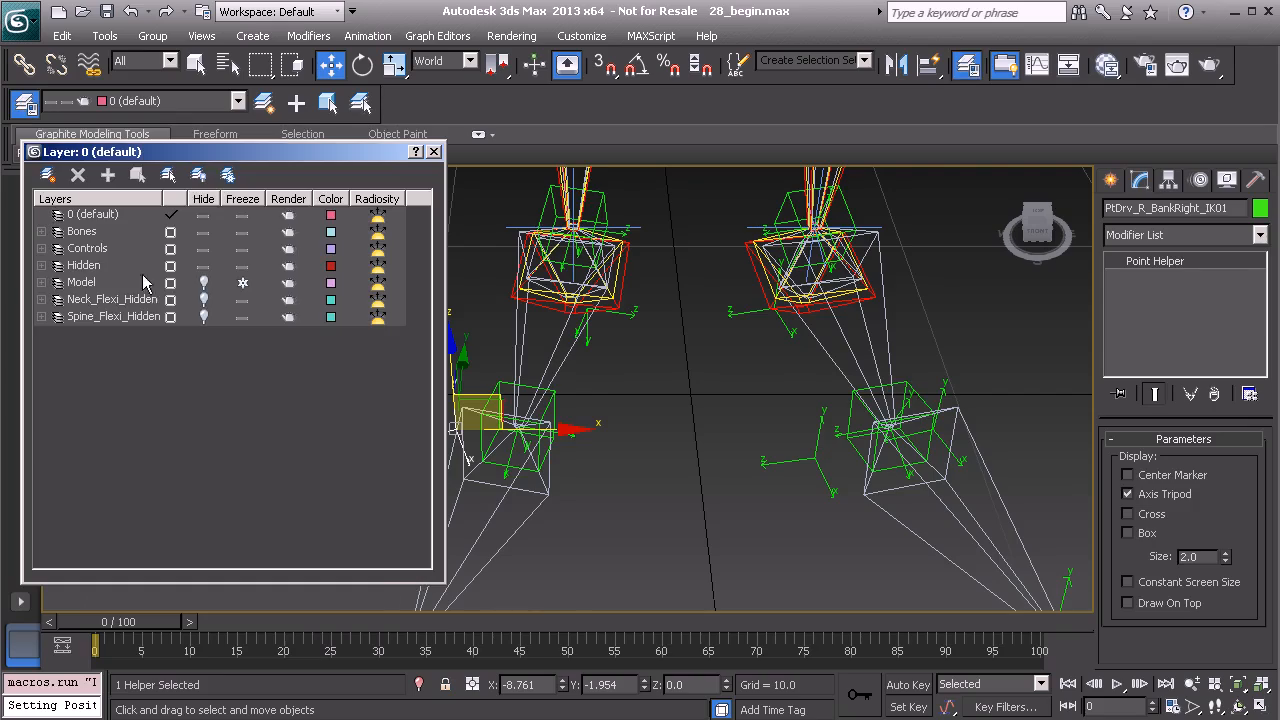
{"action": "left_click", "coordinate": [202, 284]}
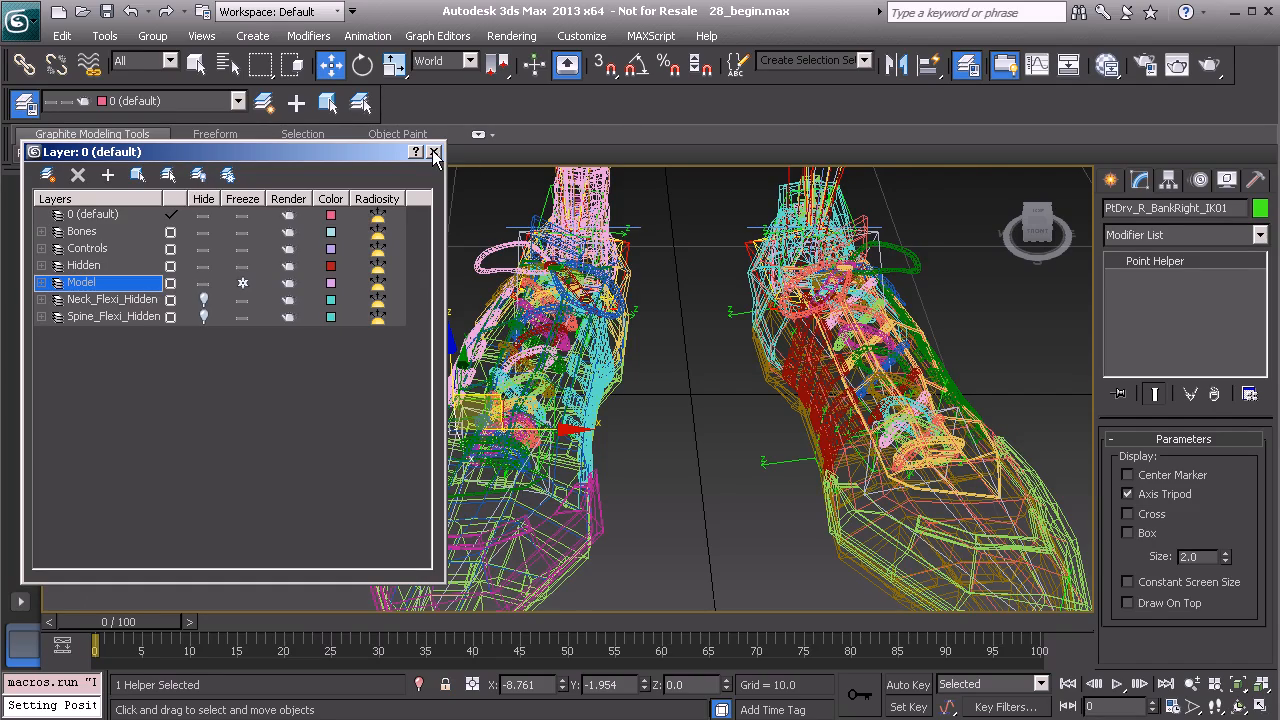
{"action": "left_click", "coordinate": [434, 152]}
Rotate the right bank-right helper in Gimbal space to about -111 degrees Z, matching the right shoe's edge.
{"action": "middle_click_drag", "start_coordinate": [480, 420], "coordinate": [566, 451], "text": "alt"}
{"action": "key", "text": "e"}
{"action": "middle_click_drag", "start_coordinate": [515, 410], "coordinate": [611, 428], "text": "alt"}
{"action": "scroll", "coordinate": [549, 511], "scroll_direction": "up", "scroll_amount": 5}
{"action": "left_click_drag", "start_coordinate": [530, 453], "coordinate": [503, 517]}
{"action": "middle_click_drag", "start_coordinate": [503, 517], "coordinate": [449, 344], "text": "alt"}
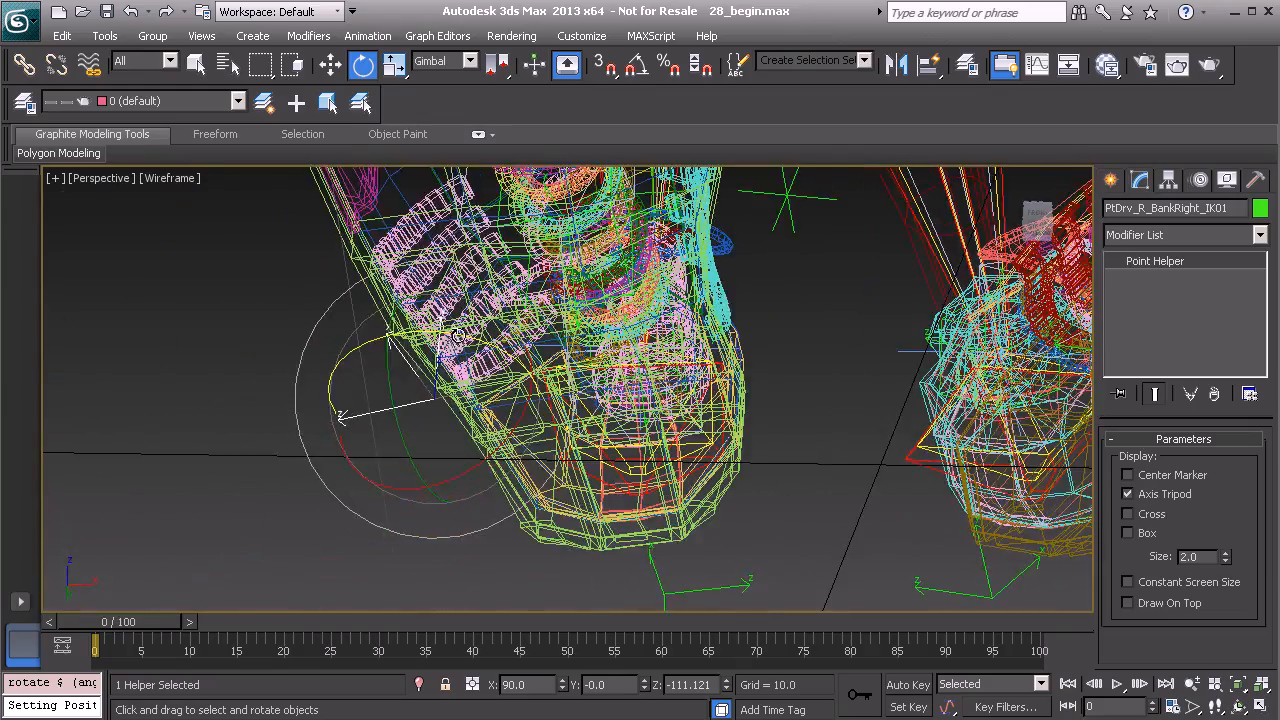
{"action": "left_click_drag", "start_coordinate": [458, 335], "coordinate": [449, 332]}
{"action": "middle_click_drag", "start_coordinate": [449, 336], "coordinate": [383, 473], "text": "alt"}
Clone the left foot's bank-right helper as a copy named PtDrv_R_BankLeft_IK01.
{"action": "middle_click_drag", "start_coordinate": [621, 403], "coordinate": [580, 443]}
{"action": "left_click", "coordinate": [623, 422]}
{"action": "middle_click_drag", "start_coordinate": [687, 425], "coordinate": [632, 422], "text": "alt"}
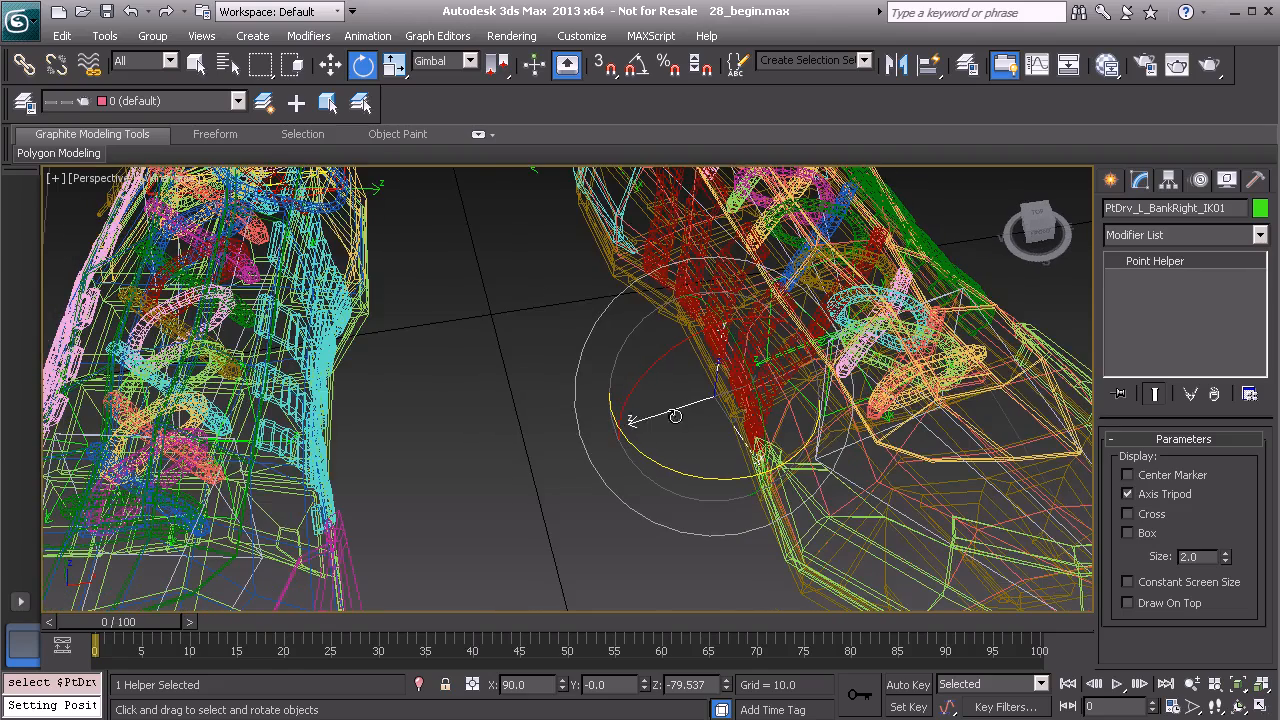
{"action": "key", "text": "ctrl+v"}
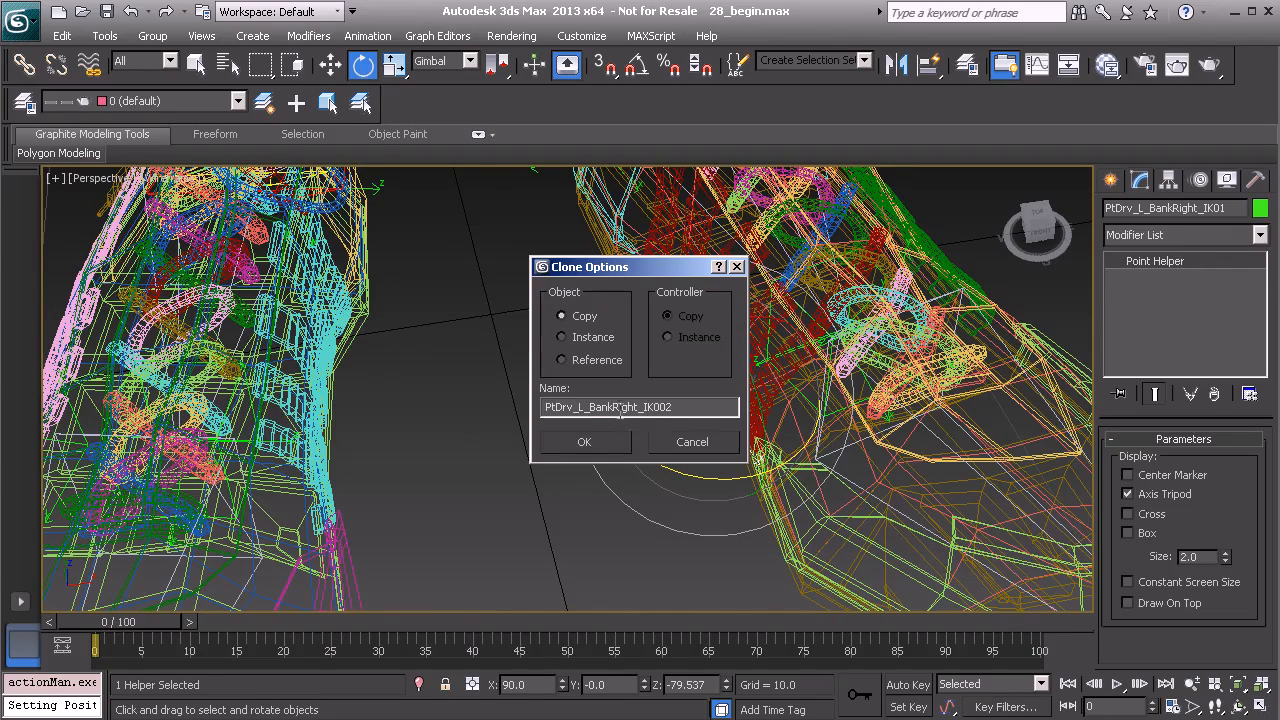
{"action": "type", "text": "R"}
{"action": "left_click_drag", "start_coordinate": [615, 406], "coordinate": [641, 407]}
{"action": "type", "text": "Lef"}
{"action": "left_click_drag", "start_coordinate": [650, 407], "coordinate": [675, 408]}
{"action": "left_click", "coordinate": [597, 443]}
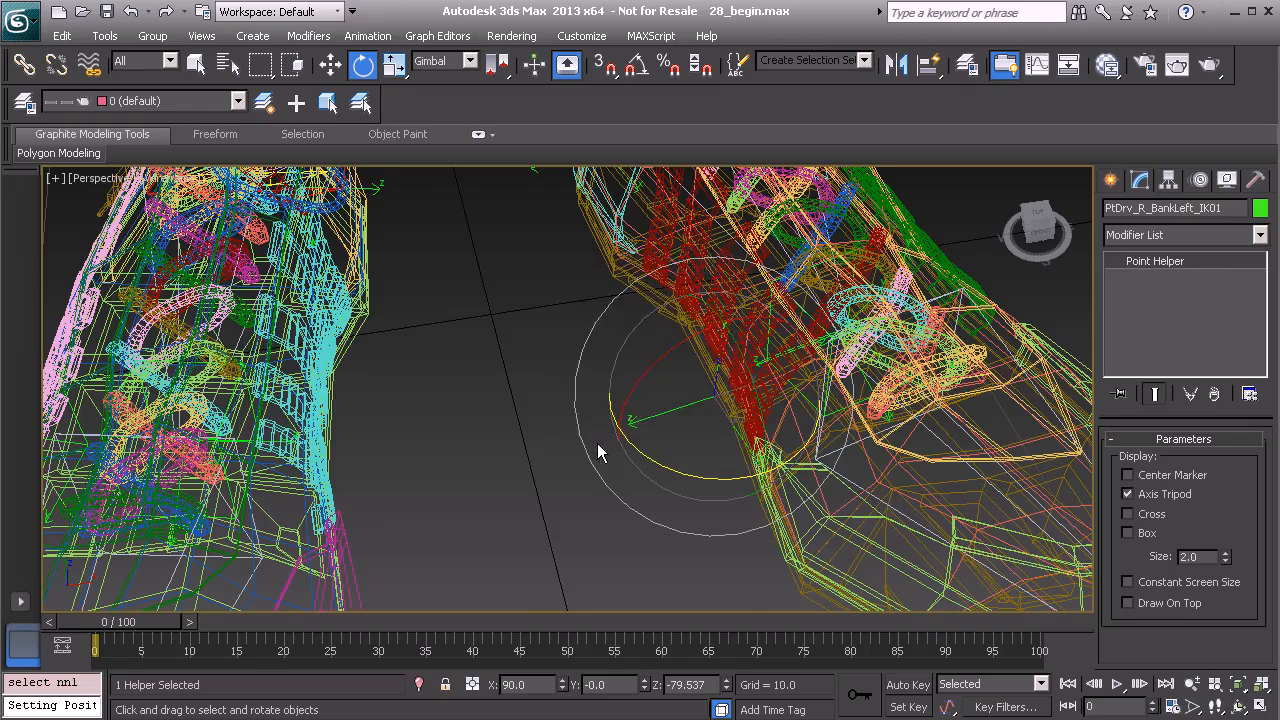
Make the copy's X position negative to mirror it onto the right foot.
{"action": "middle_click_drag", "start_coordinate": [615, 464], "coordinate": [585, 464], "text": "alt"}
{"action": "key", "text": "w"}
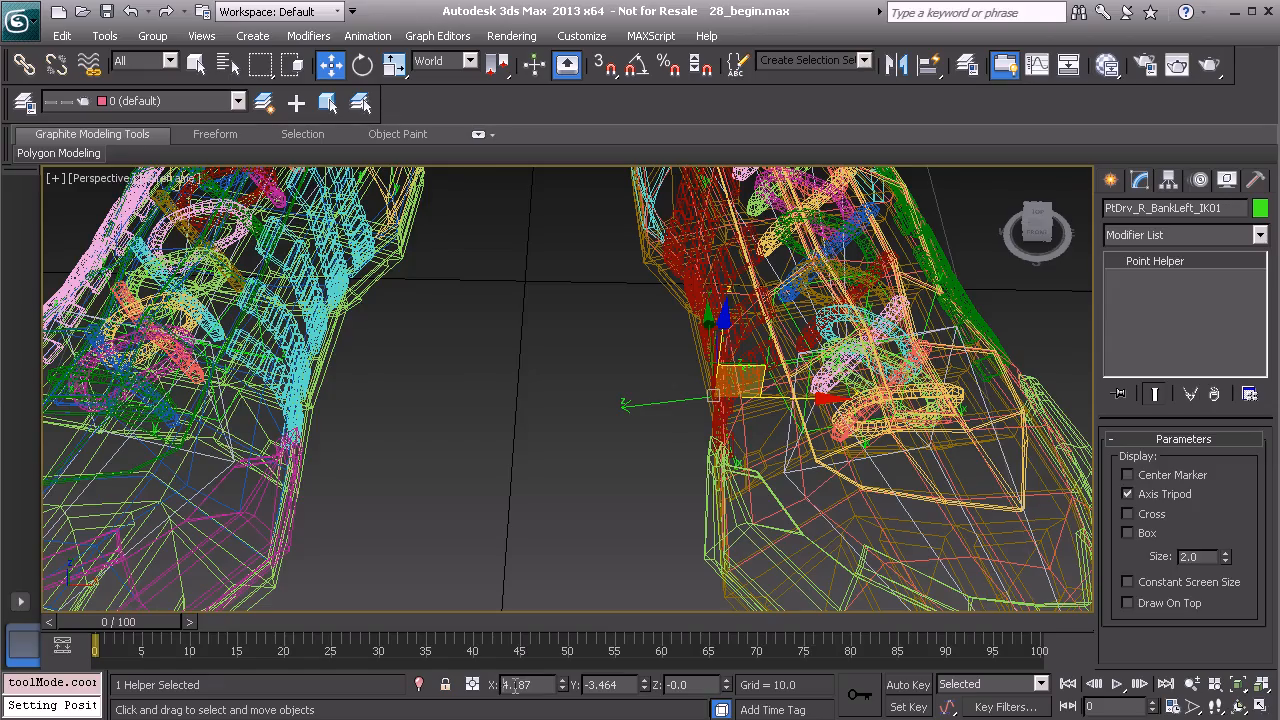
{"action": "type", "text": "-"}
{"action": "key", "text": "Return"}
Rotate the right bank-left helper in Gimbal space to about -96 degrees Z along the right shoe's inner edge.
{"action": "middle_click_drag", "start_coordinate": [442, 491], "coordinate": [584, 526]}
{"action": "mouse_move", "coordinate": [578, 444]}
{"action": "middle_mouse_down", "text": "alt"}
{"action": "mouse_move", "coordinate": [543, 463]}
{"action": "mouse_move", "coordinate": [534, 503]}
{"action": "mouse_move", "coordinate": [566, 514]}
{"action": "mouse_move", "coordinate": [555, 513]}
{"action": "mouse_move", "coordinate": [560, 453]}
{"action": "middle_mouse_up", "text": "alt"}
{"action": "key", "text": "e"}
{"action": "left_click_drag", "start_coordinate": [561, 457], "coordinate": [551, 484]}
{"action": "middle_click_drag", "start_coordinate": [551, 484], "coordinate": [422, 503], "text": "alt"}
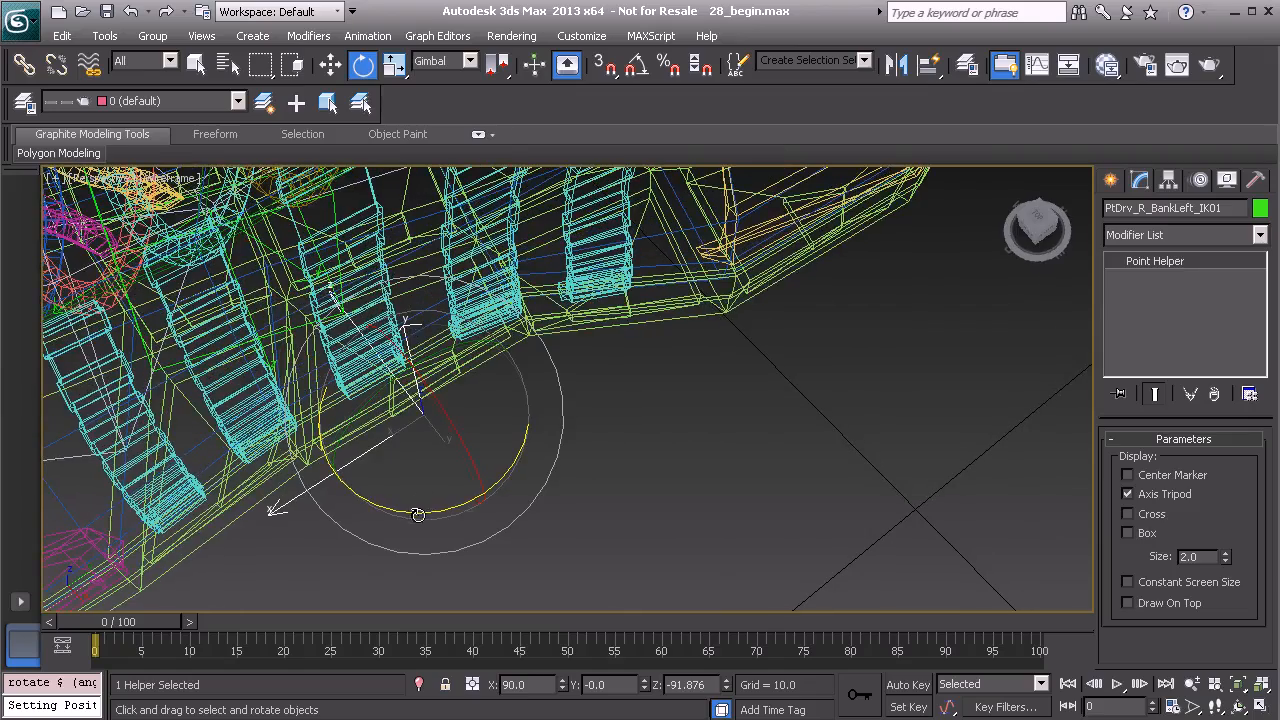
{"action": "left_click_drag", "start_coordinate": [418, 514], "coordinate": [410, 512]}
{"action": "middle_click_drag", "start_coordinate": [411, 507], "coordinate": [525, 481], "text": "alt"}
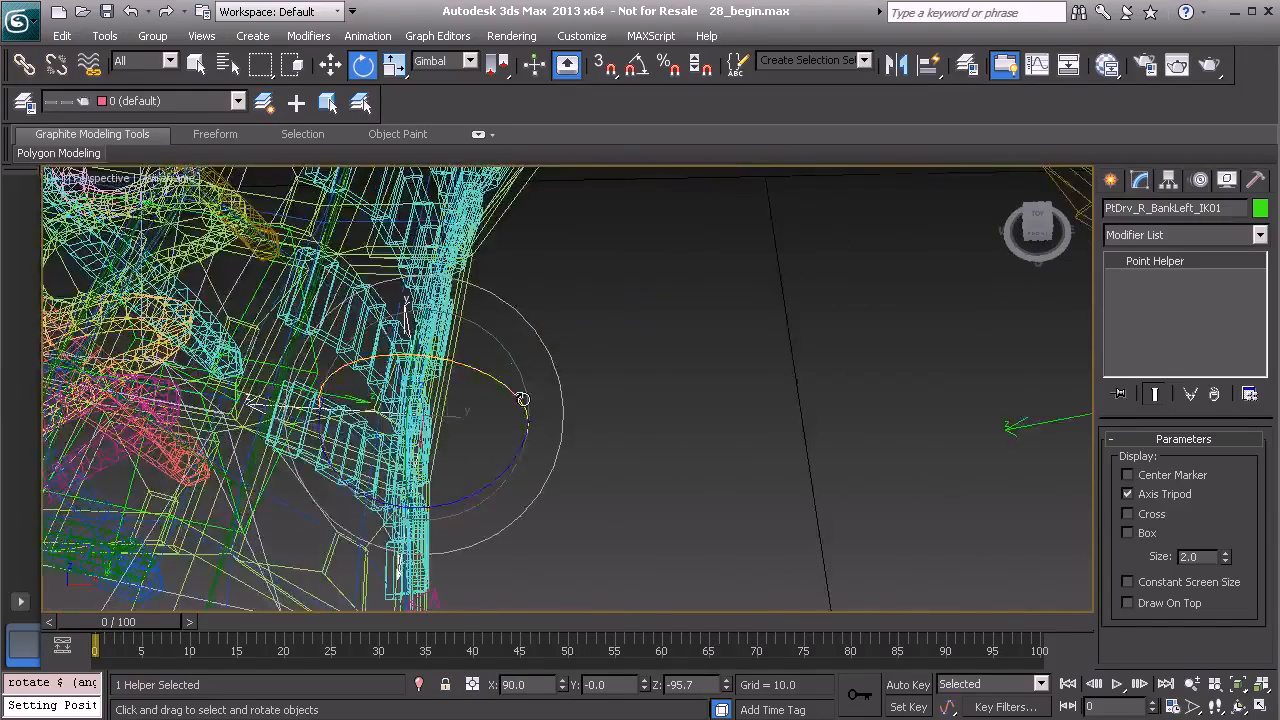
{"action": "scroll", "coordinate": [510, 430], "scroll_direction": "down", "scroll_amount": 7}
{"action": "middle_click_drag", "start_coordinate": [714, 470], "coordinate": [566, 404], "text": "alt"}
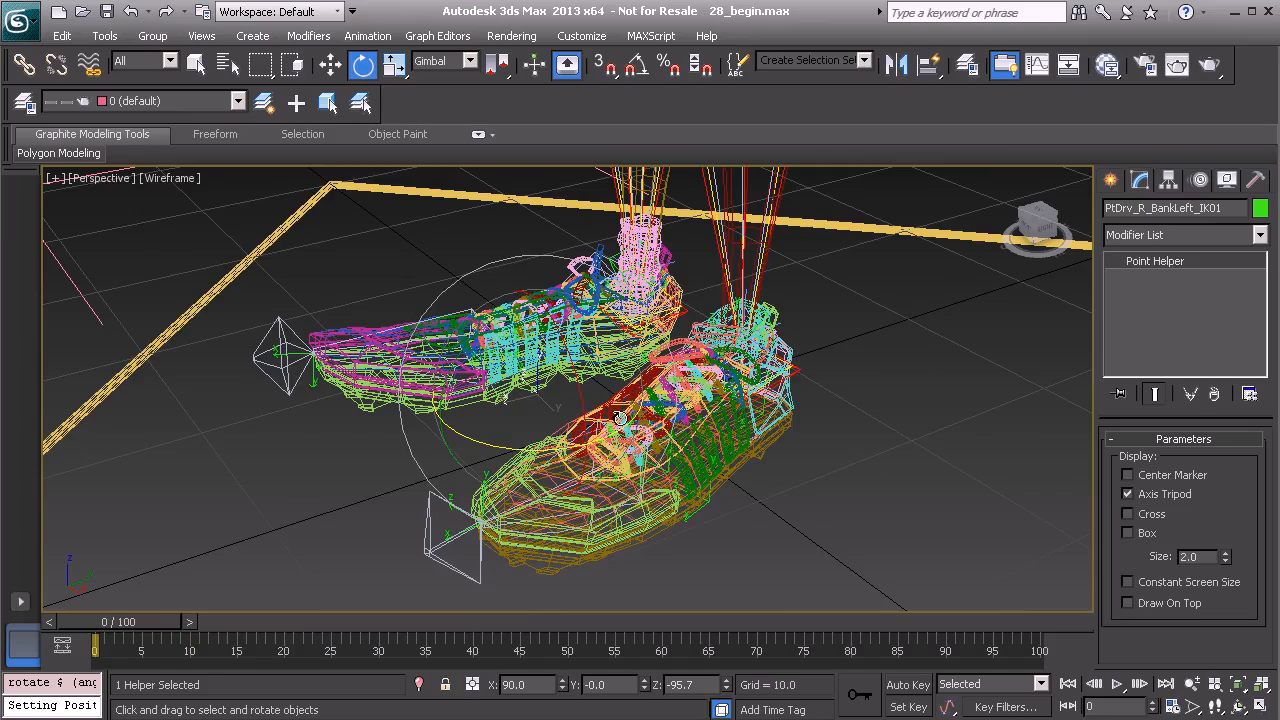
{"action": "middle_click_drag", "start_coordinate": [645, 441], "coordinate": [590, 468]}
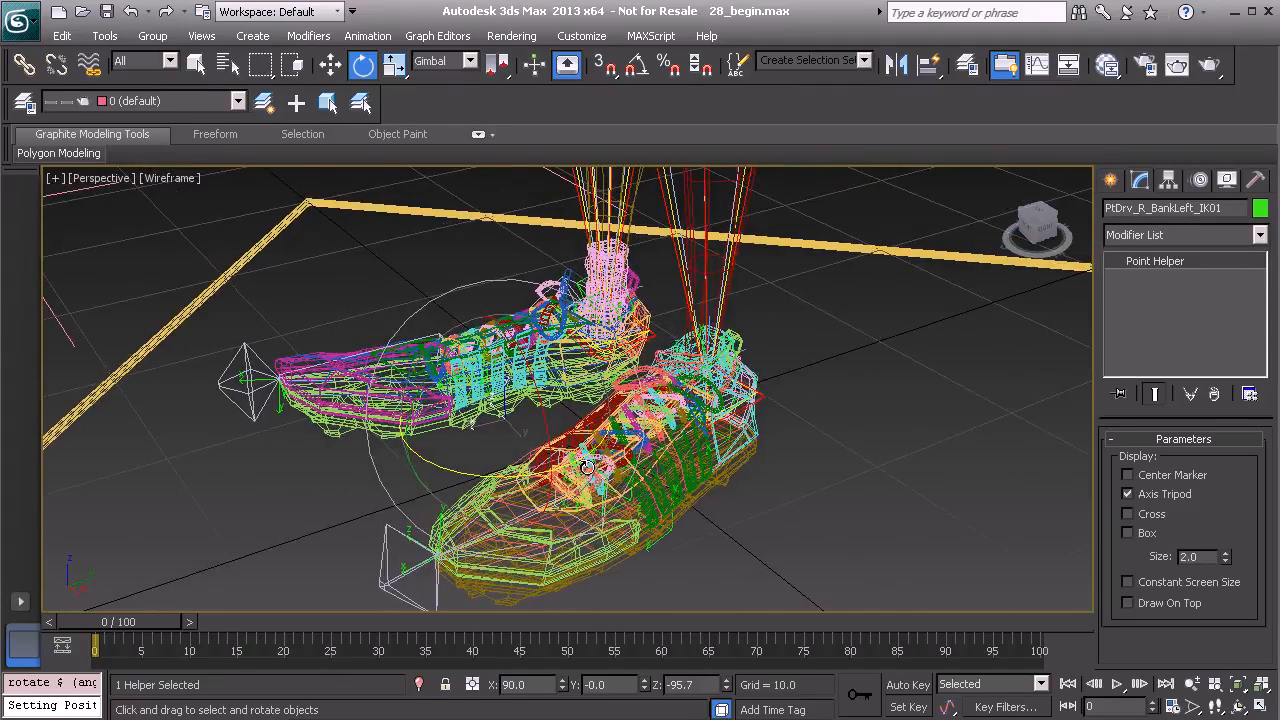
{"action": "middle_click_drag", "start_coordinate": [607, 384], "coordinate": [645, 388], "text": "alt"}
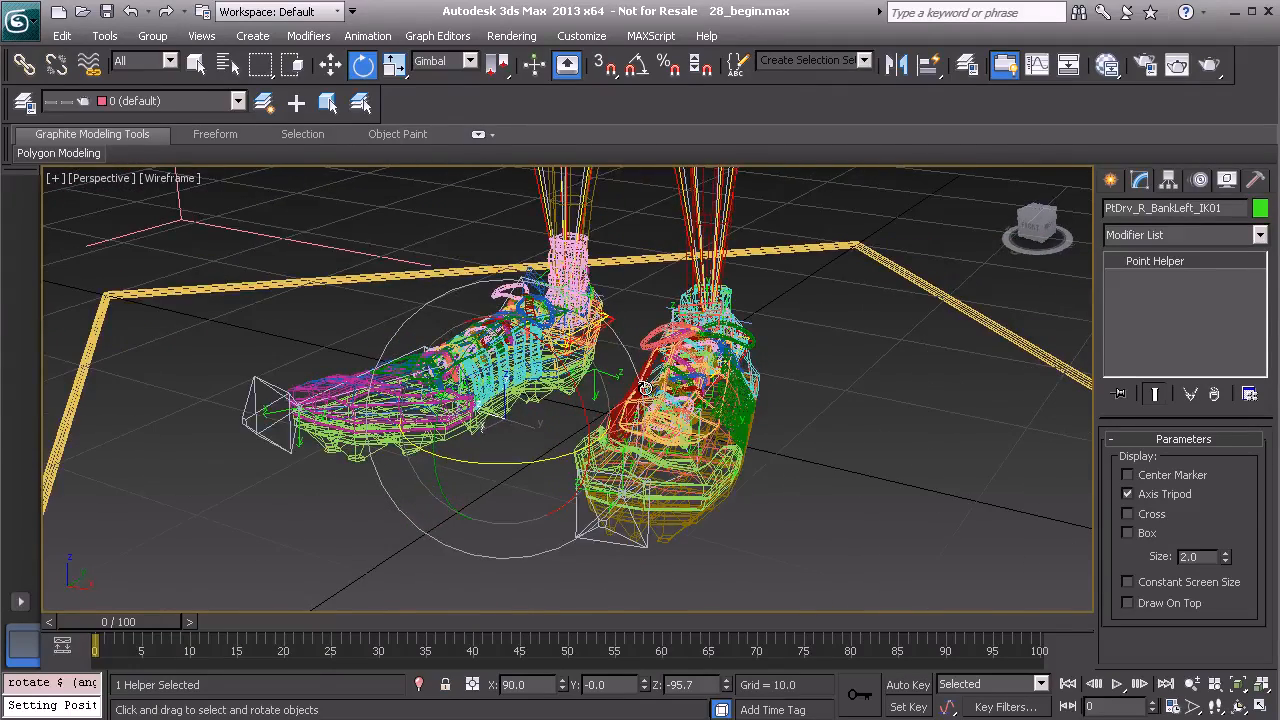